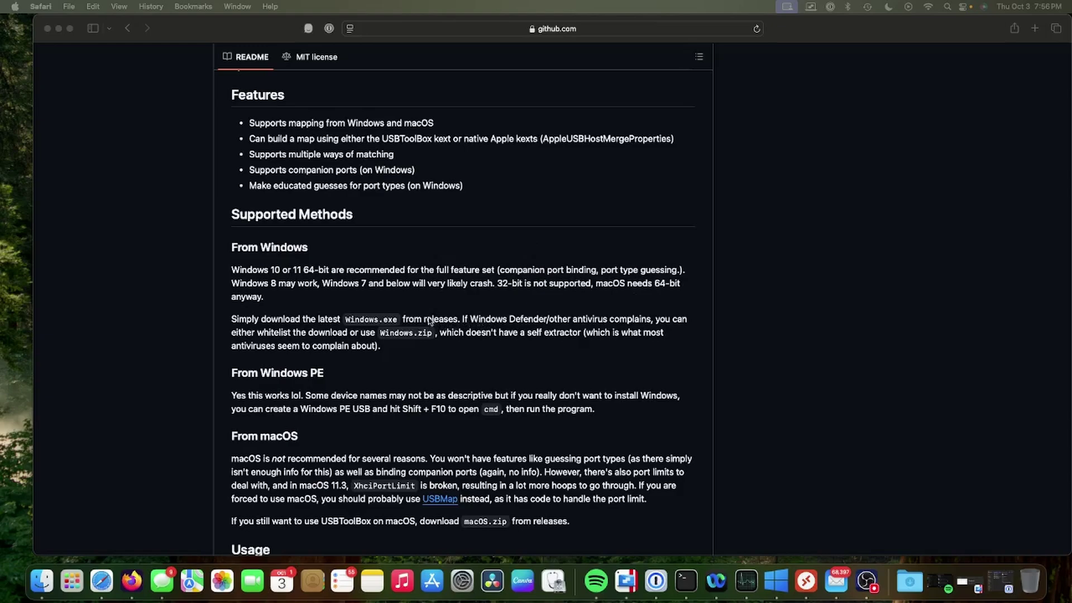
{"action": "scroll", "coordinate": [424, 318], "scroll_direction": "up", "scroll_amount": 1}
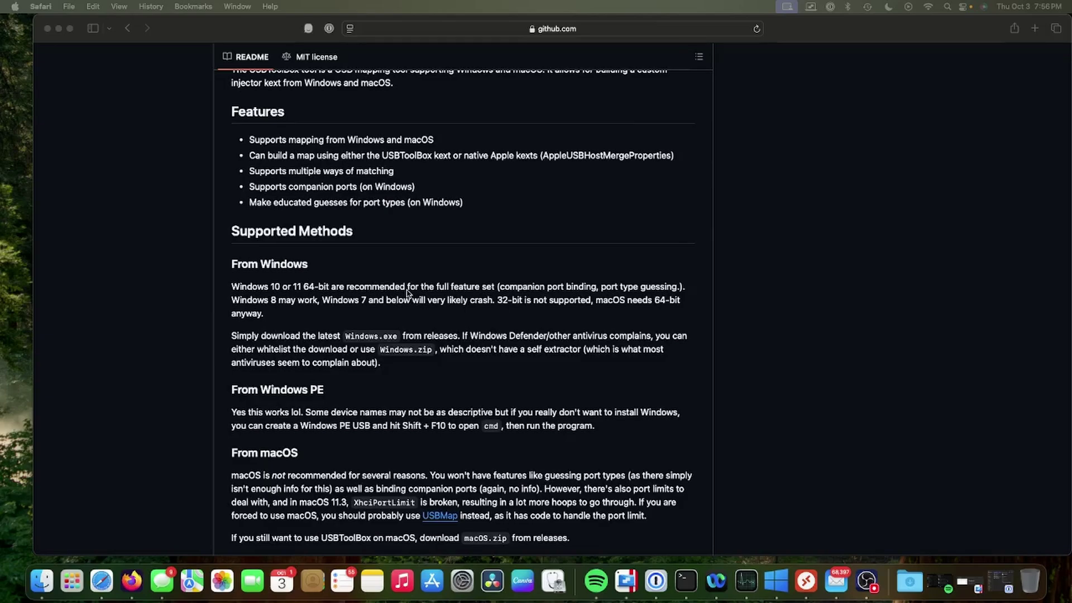
- Read the USBToolBox README's Windows download, antivirus workaround and From Windows instructions
{"action": "left_click", "coordinate": [413, 294]}
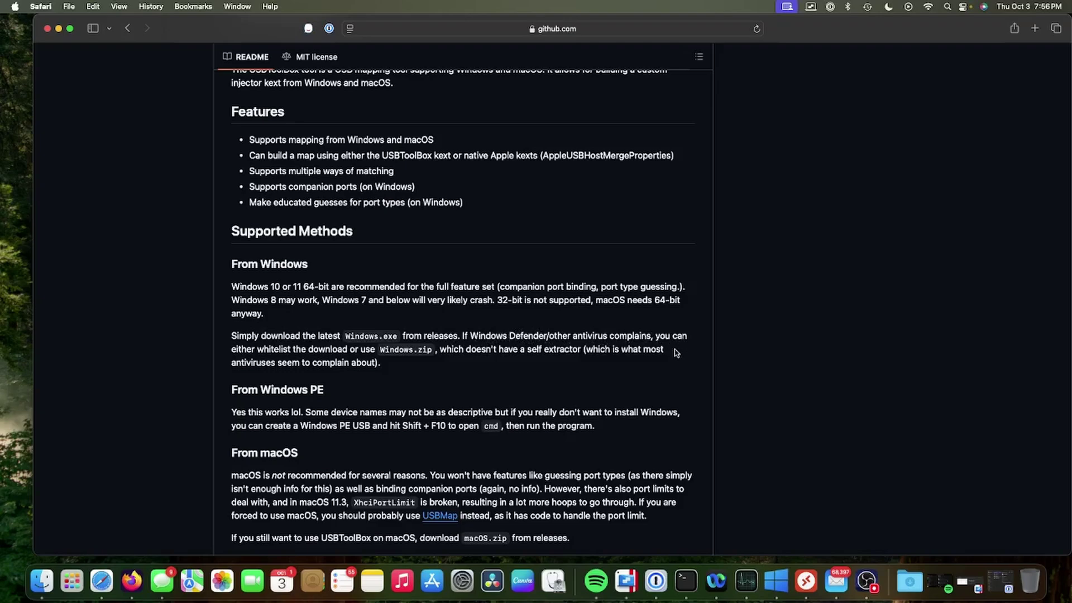
{"action": "left_click_drag", "start_coordinate": [679, 353], "coordinate": [387, 336]}
{"action": "left_click", "coordinate": [429, 337]}
{"action": "scroll", "coordinate": [433, 335], "scroll_direction": "up", "scroll_amount": 5}
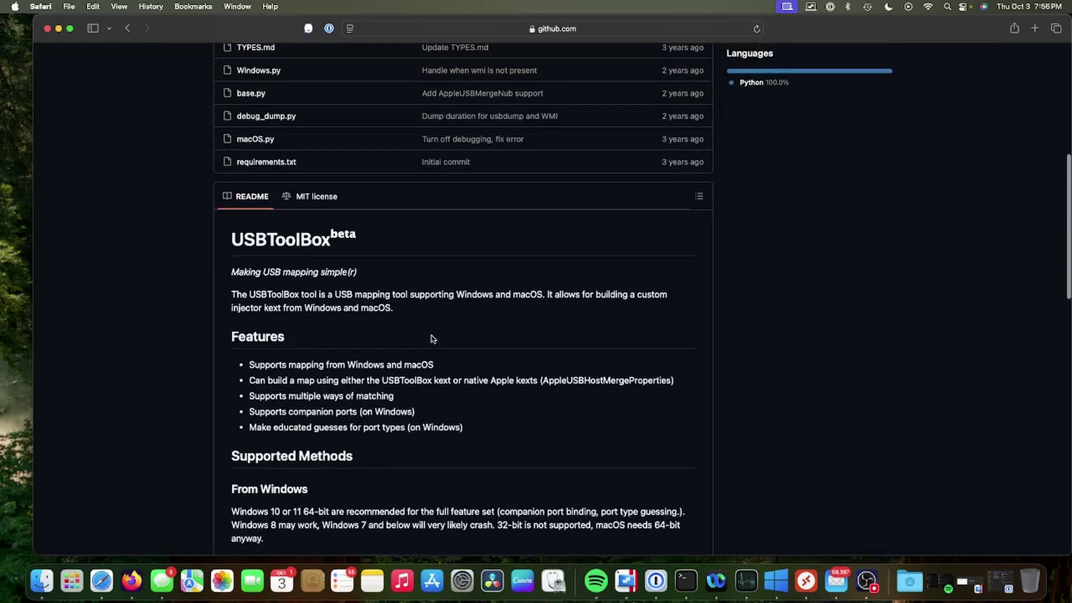
{"action": "scroll", "coordinate": [433, 335], "scroll_direction": "down", "scroll_amount": 2}
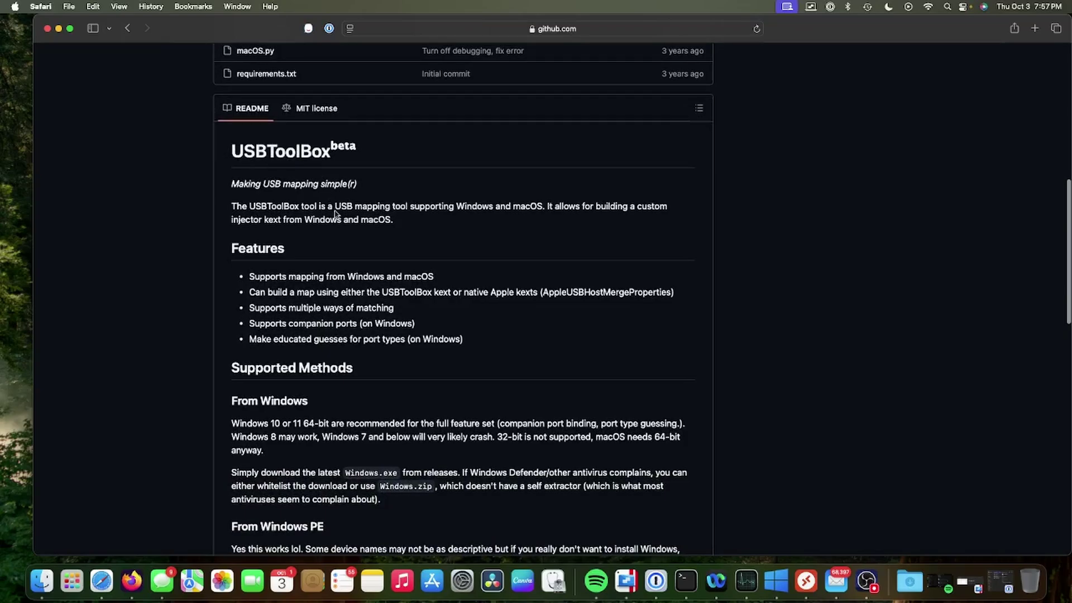
{"action": "scroll", "coordinate": [339, 221], "scroll_direction": "down", "scroll_amount": 1}
{"action": "scroll", "coordinate": [339, 222], "scroll_direction": "down", "scroll_amount": 2}
{"action": "scroll", "coordinate": [339, 221], "scroll_direction": "down", "scroll_amount": 4}
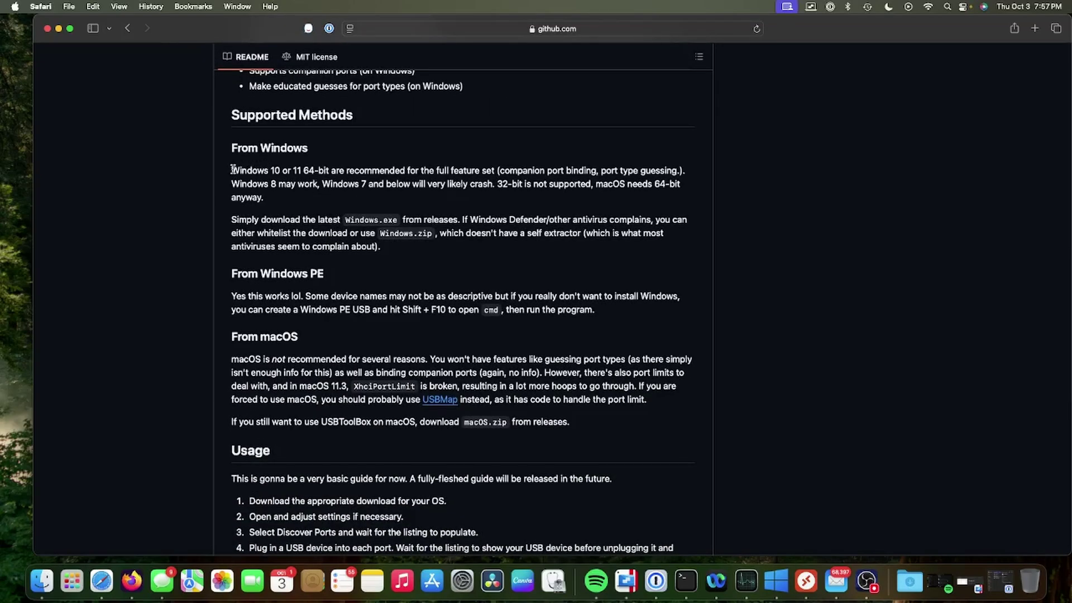
{"action": "scroll", "coordinate": [233, 170], "scroll_direction": "down", "scroll_amount": 1}
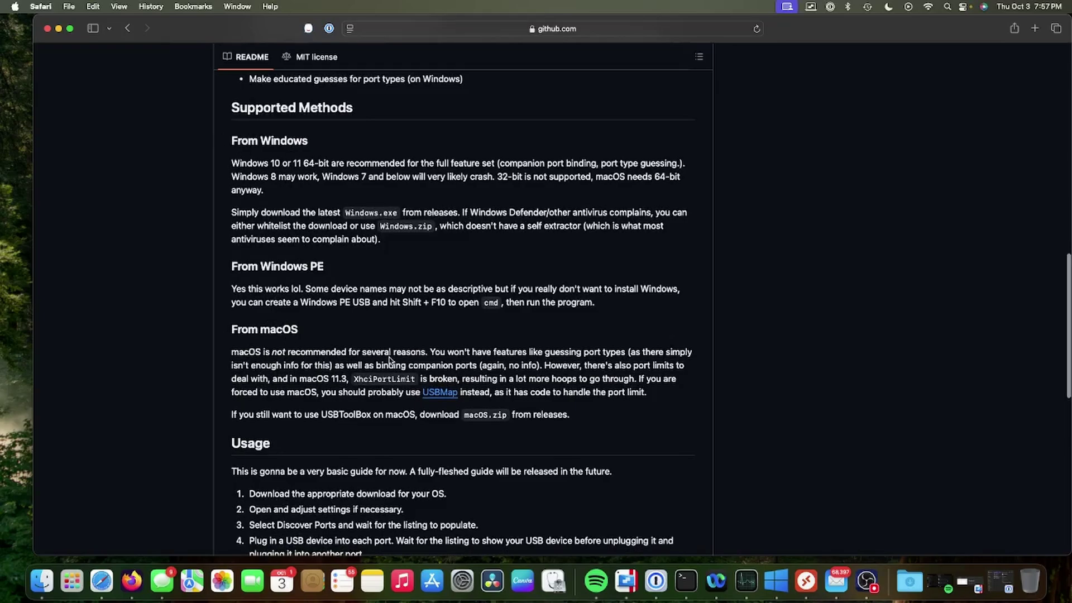
{"action": "scroll", "coordinate": [503, 335], "scroll_direction": "down", "scroll_amount": 1}
{"action": "scroll", "coordinate": [595, 310], "scroll_direction": "down", "scroll_amount": 3}
{"action": "scroll", "coordinate": [595, 309], "scroll_direction": "down", "scroll_amount": 2}
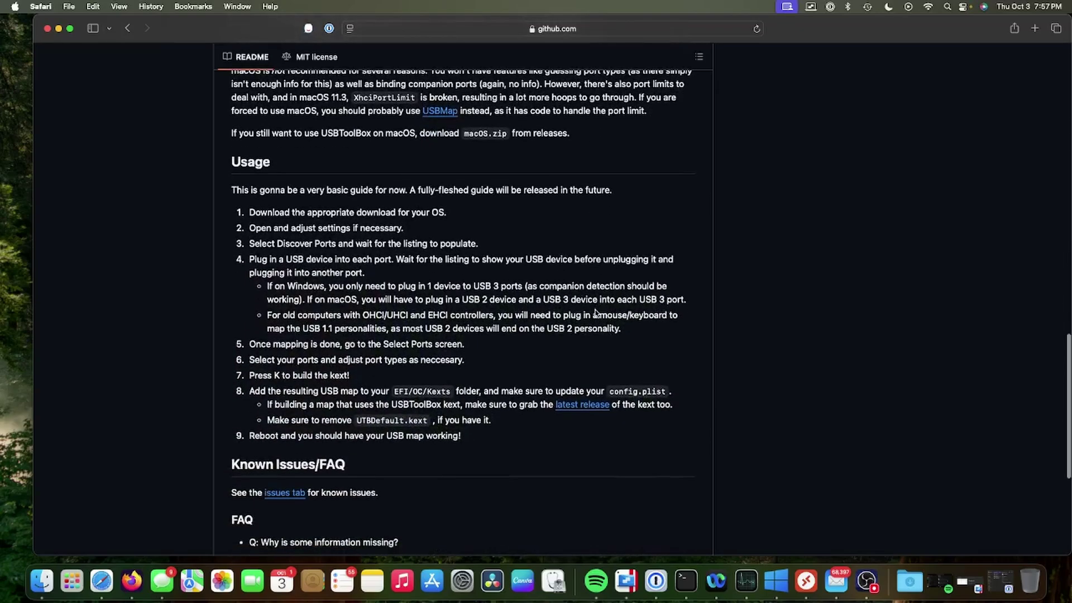
{"action": "scroll", "coordinate": [596, 308], "scroll_direction": "up", "scroll_amount": 1}
{"action": "scroll", "coordinate": [596, 309], "scroll_direction": "up", "scroll_amount": 4}
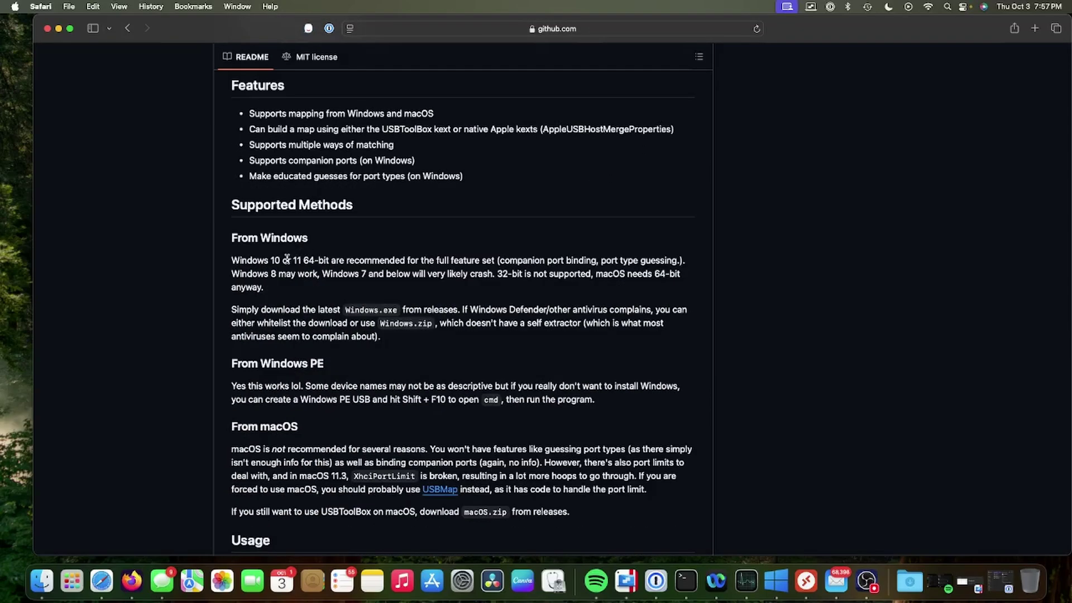
{"action": "mouse_move", "coordinate": [278, 363]}
{"action": "left_click_drag", "start_coordinate": [339, 363], "coordinate": [235, 364]}
{"action": "left_click", "coordinate": [280, 373]}
{"action": "left_click_drag", "start_coordinate": [382, 336], "coordinate": [279, 321]}
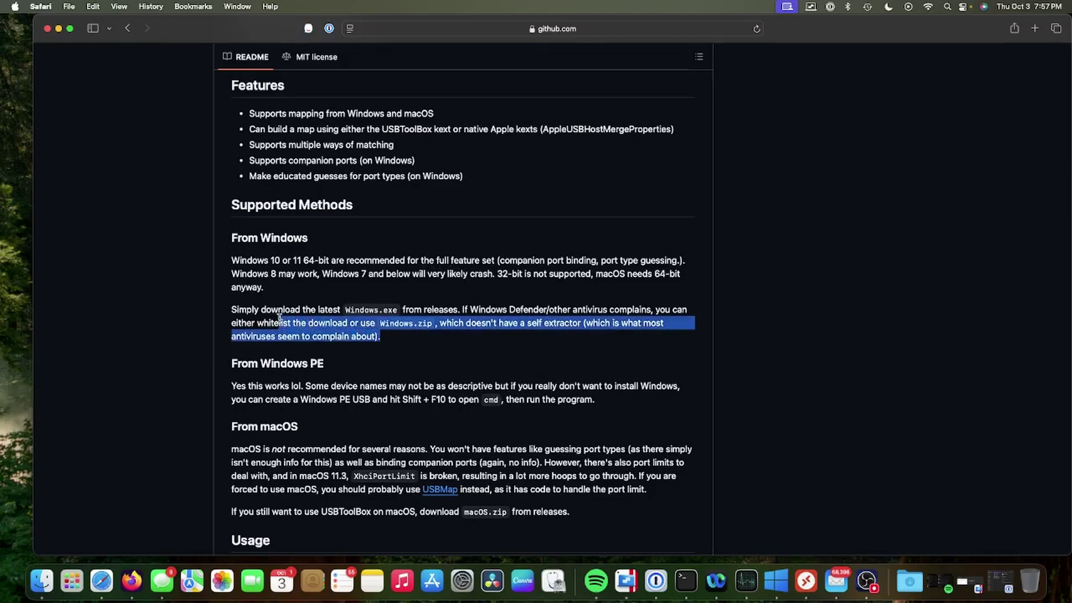
{"action": "left_click", "coordinate": [279, 315]}
{"action": "left_click_drag", "start_coordinate": [234, 260], "coordinate": [398, 341]}
{"action": "left_click", "coordinate": [398, 341]}
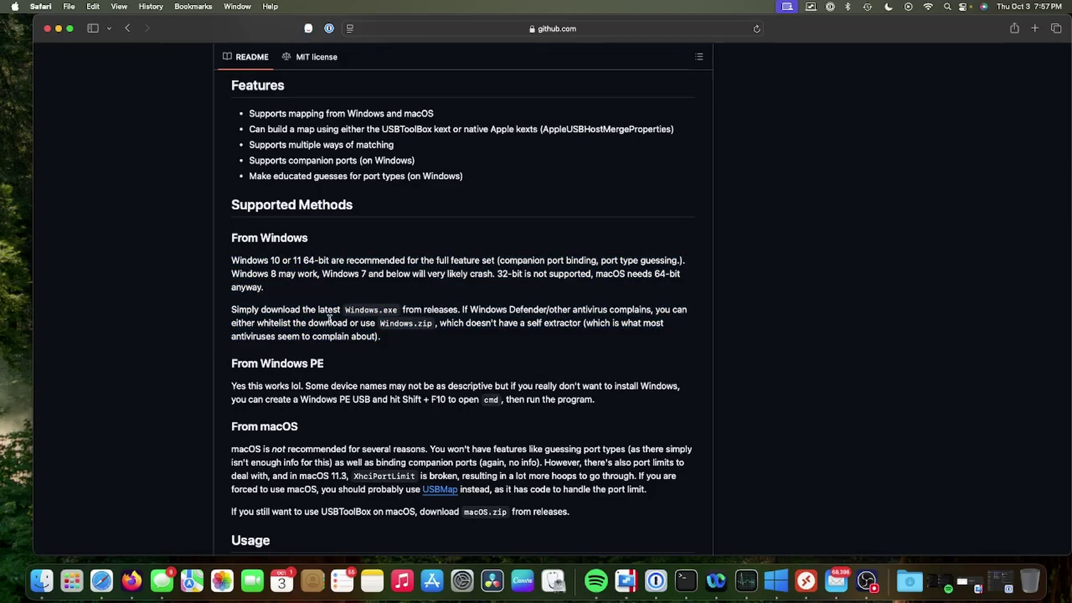
{"action": "scroll", "coordinate": [330, 320], "scroll_direction": "down", "scroll_amount": 1}
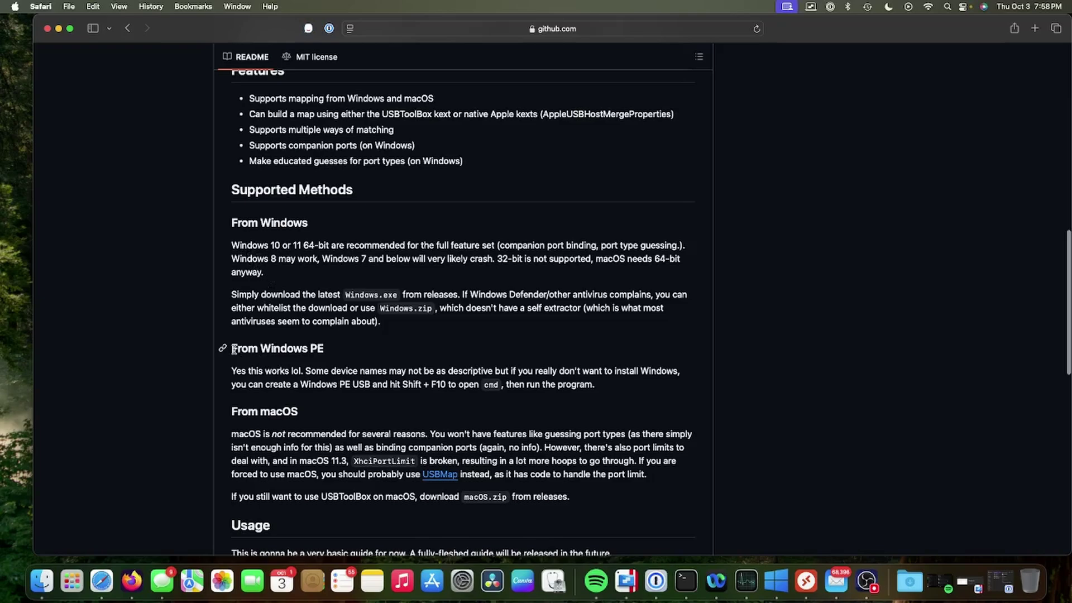
- Reread the From Windows PE heading, then switch to the full-screen Windows 10 VM
{"action": "left_click_drag", "start_coordinate": [232, 349], "coordinate": [320, 350]}
{"action": "left_click", "coordinate": [339, 358]}
{"action": "scroll", "coordinate": [345, 357], "scroll_direction": "down", "scroll_amount": 1}
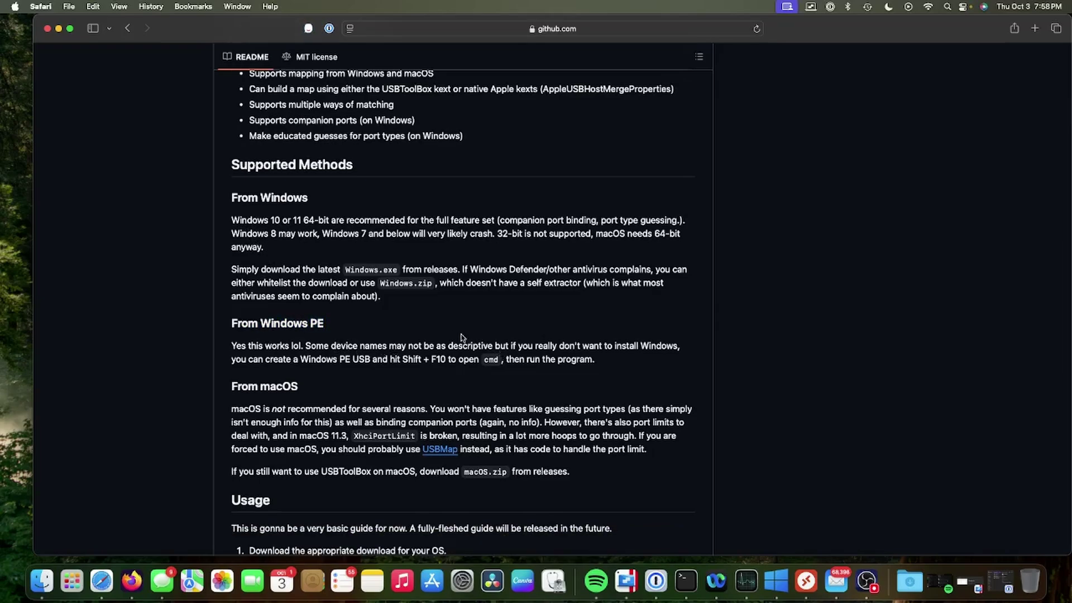
{"action": "scroll", "coordinate": [473, 346], "scroll_direction": "down", "scroll_amount": 1}
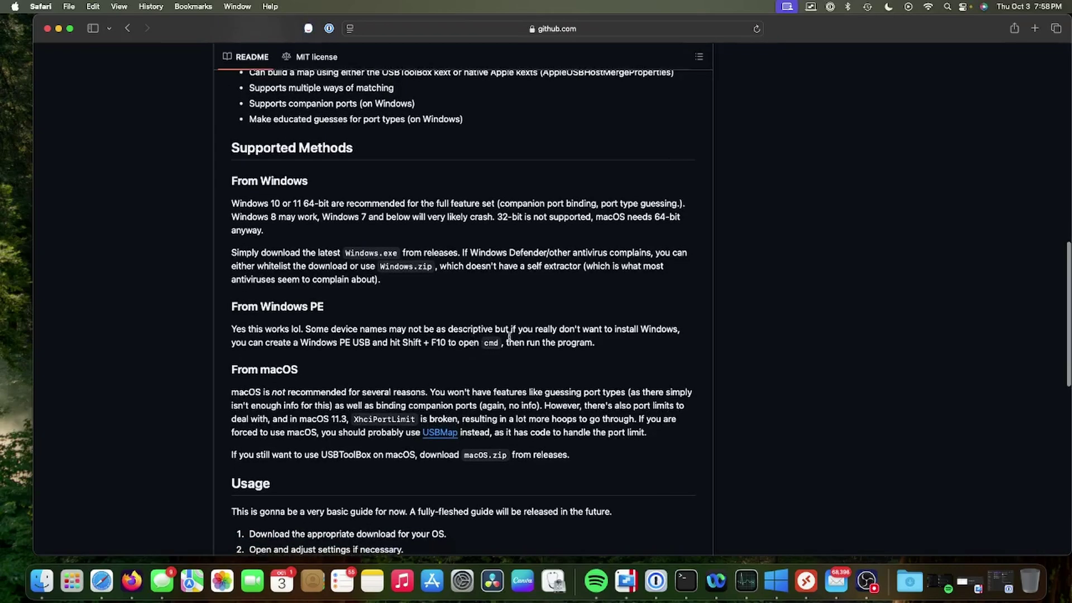
{"action": "scroll", "coordinate": [476, 339], "scroll_direction": "up", "scroll_amount": 1}
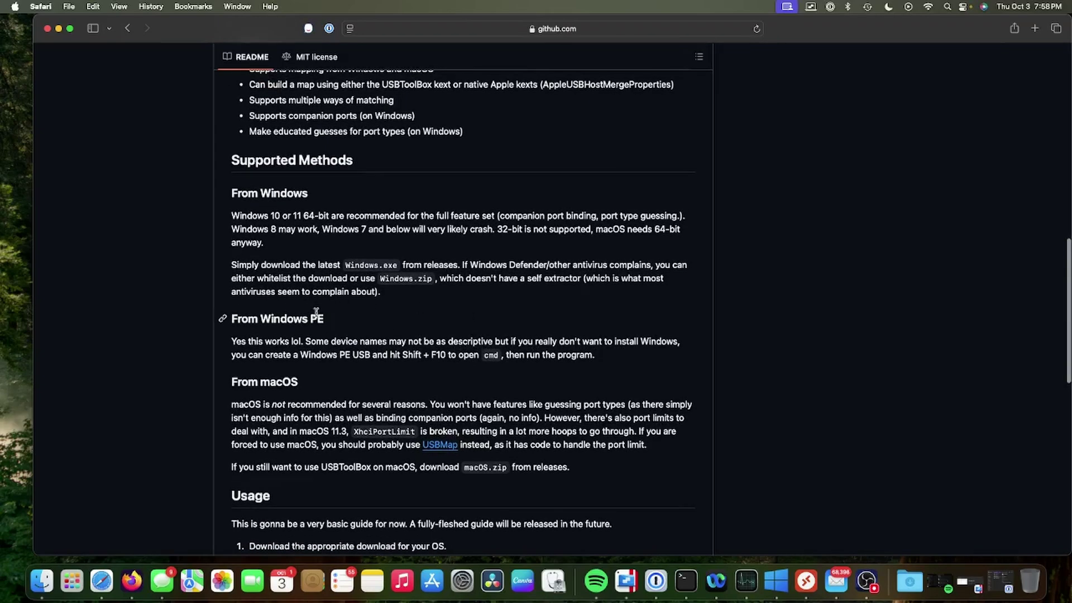
{"action": "left_click_drag", "start_coordinate": [335, 322], "coordinate": [258, 319]}
{"action": "double_click", "coordinate": [285, 319]}
{"action": "left_click", "coordinate": [337, 329]}
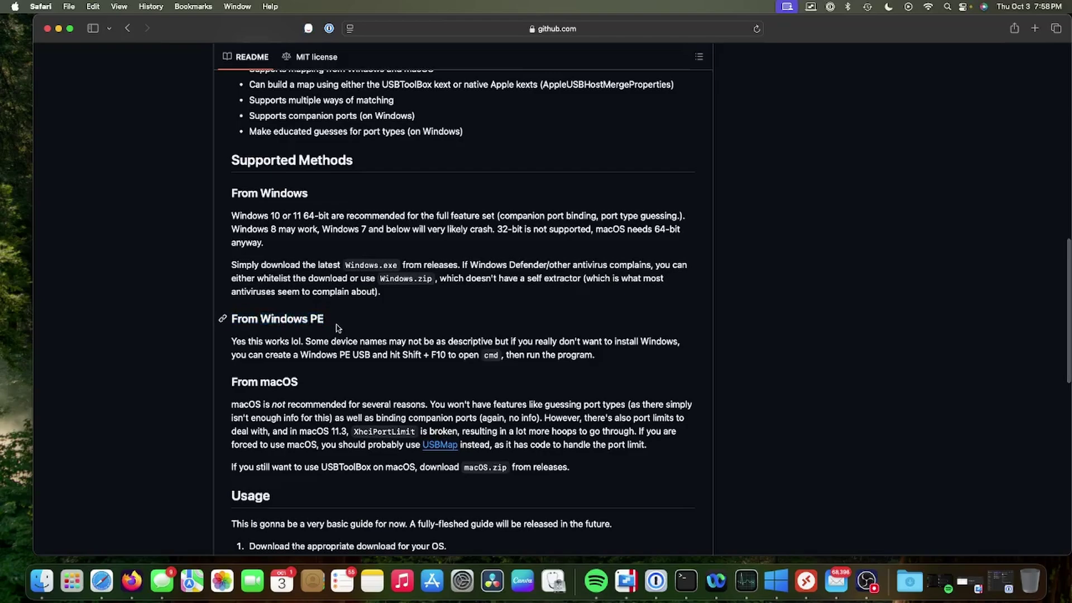
{"action": "scroll", "coordinate": [338, 328], "scroll_direction": "down", "scroll_amount": 1}
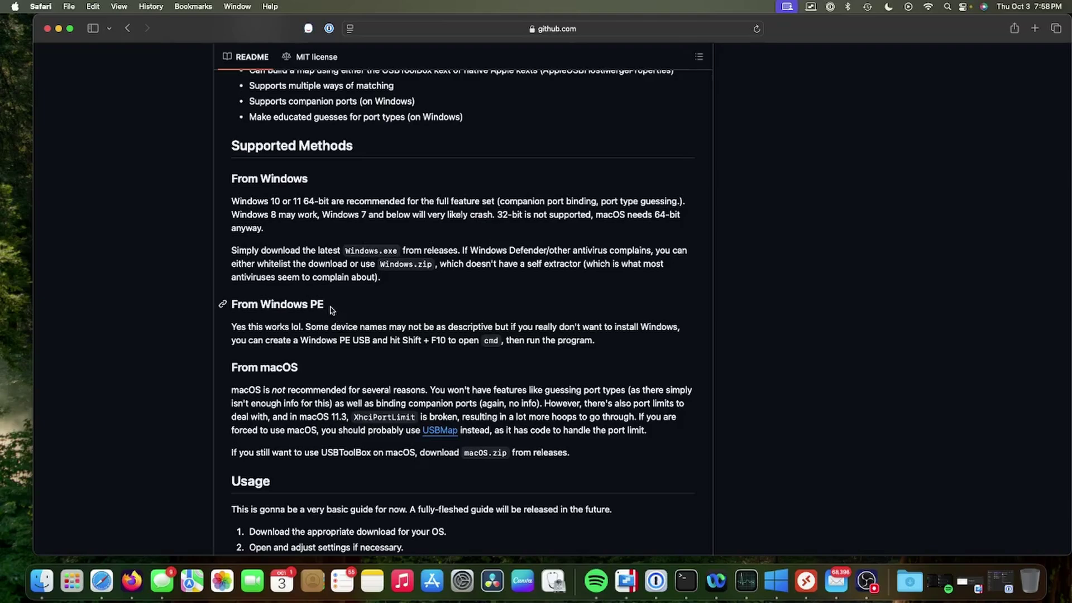
{"action": "left_click_drag", "start_coordinate": [331, 308], "coordinate": [231, 306]}
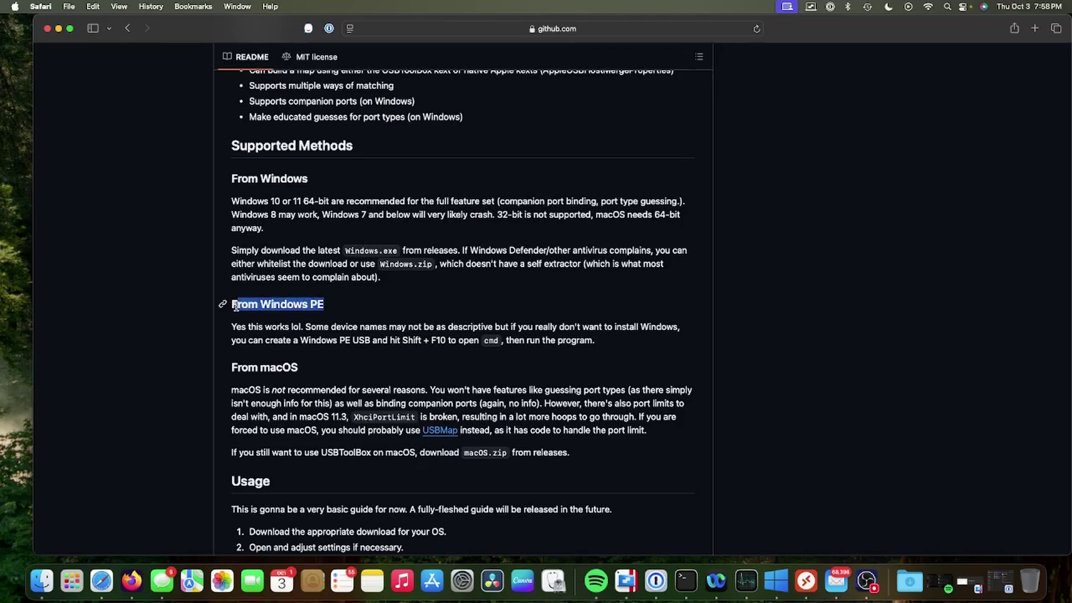
{"action": "left_click", "coordinate": [334, 310]}
{"action": "left_click_drag", "start_coordinate": [350, 310], "coordinate": [282, 307]}
{"action": "left_click", "coordinate": [295, 310]}
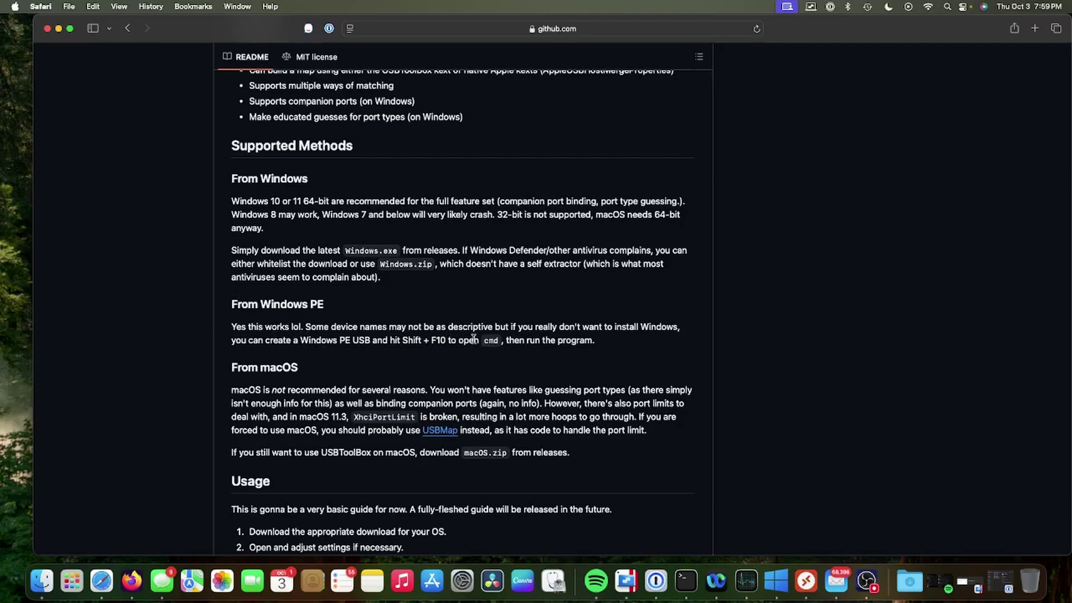
{"action": "left_click_drag", "start_coordinate": [333, 305], "coordinate": [234, 307]}
{"action": "mouse_move", "coordinate": [278, 304]}
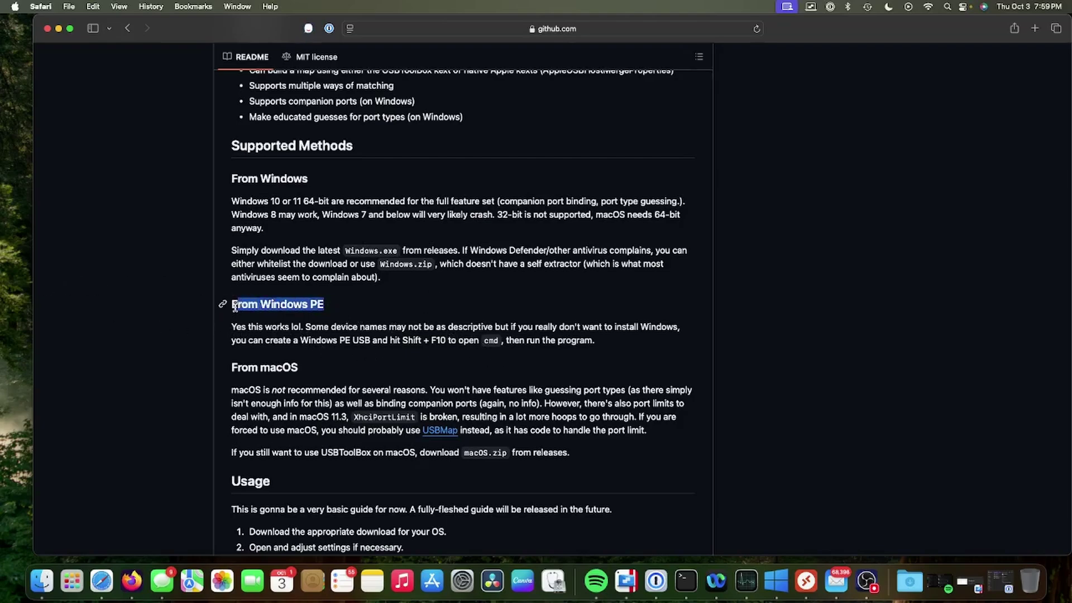
{"action": "left_click", "coordinate": [290, 310]}
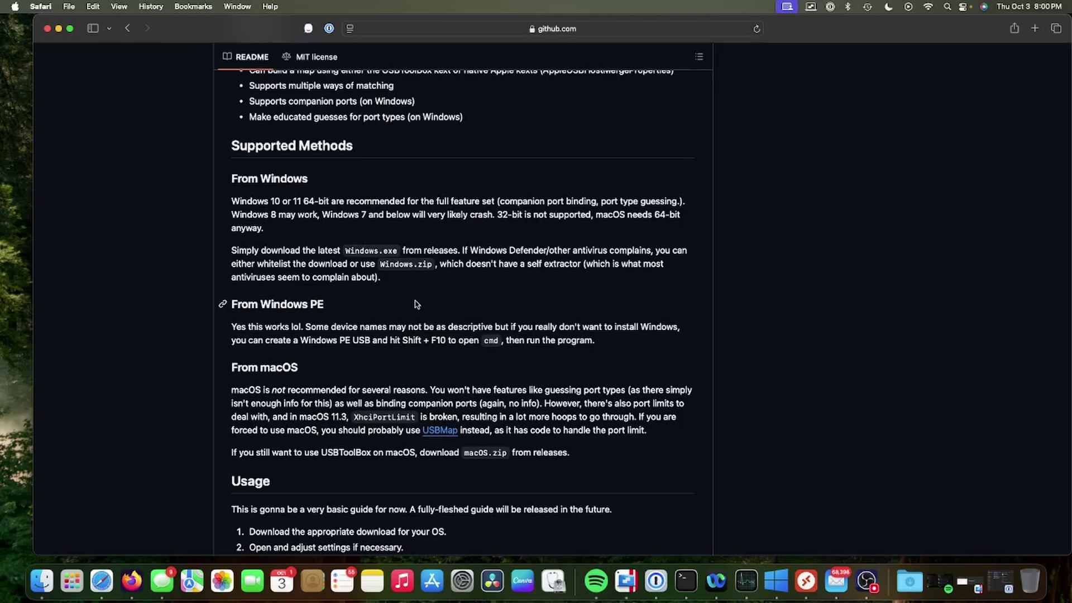
{"action": "key", "text": "ctrl+Right"}
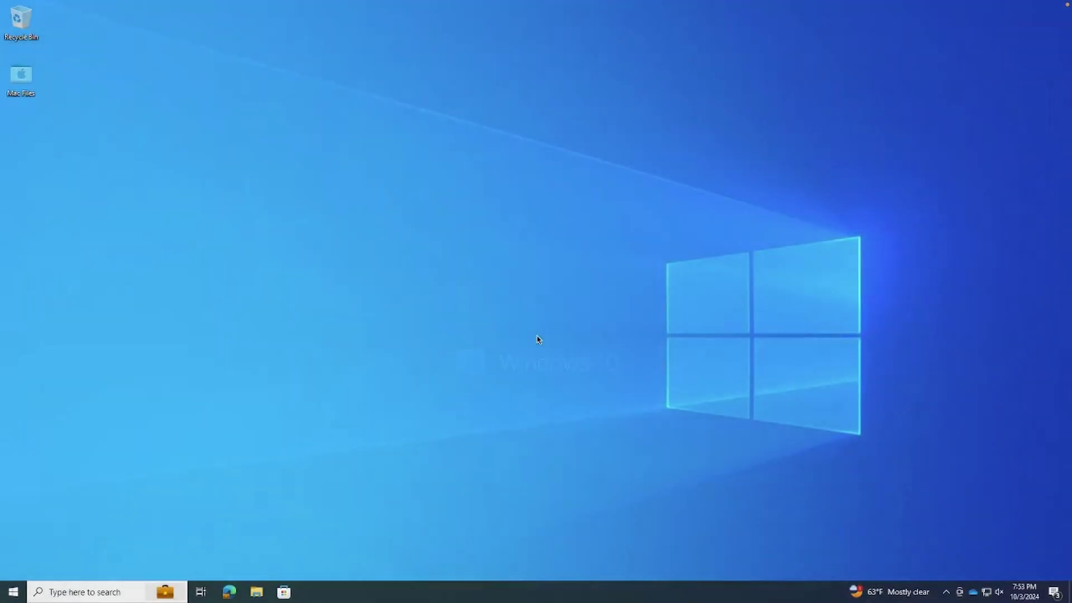
- Resume the VM and search Edge for 'how to create windowsPE usb'
{"action": "key", "text": "ctrl+Left"}
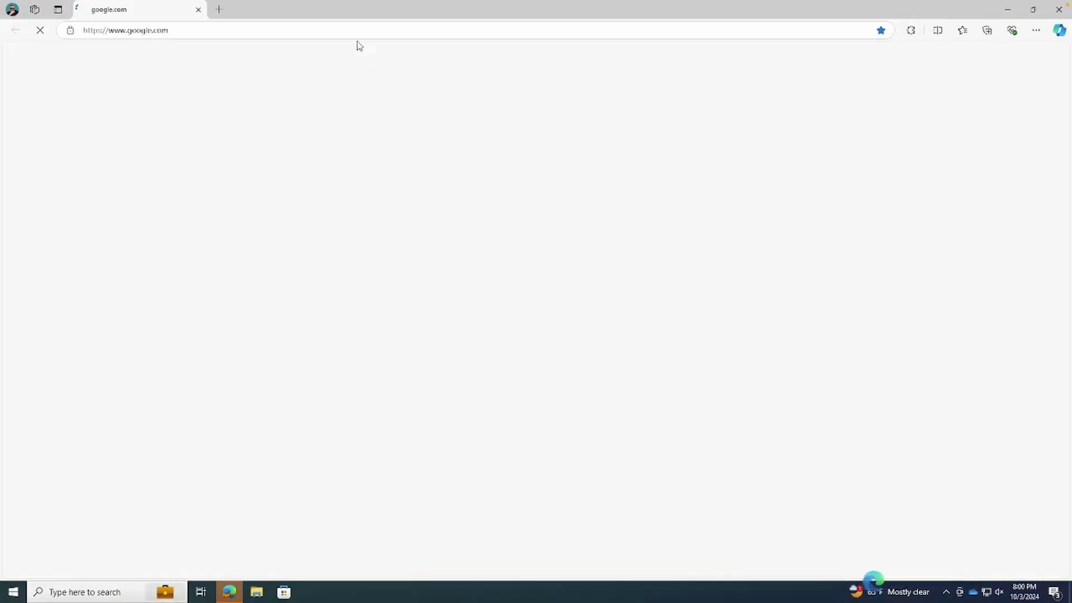
{"action": "left_click", "coordinate": [356, 31]}
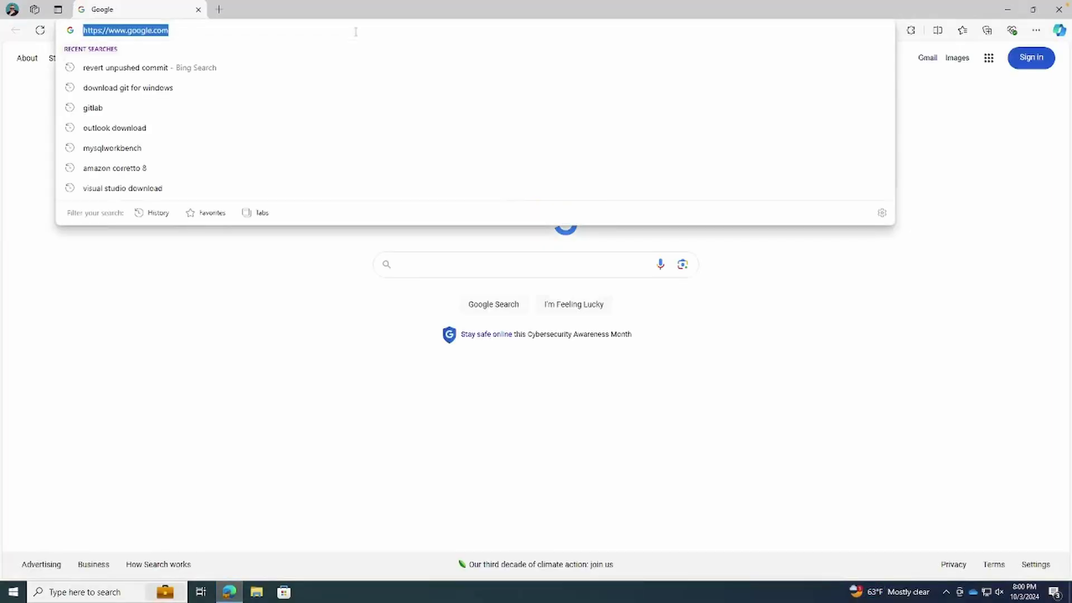
{"action": "type", "text": "how to create windows"}
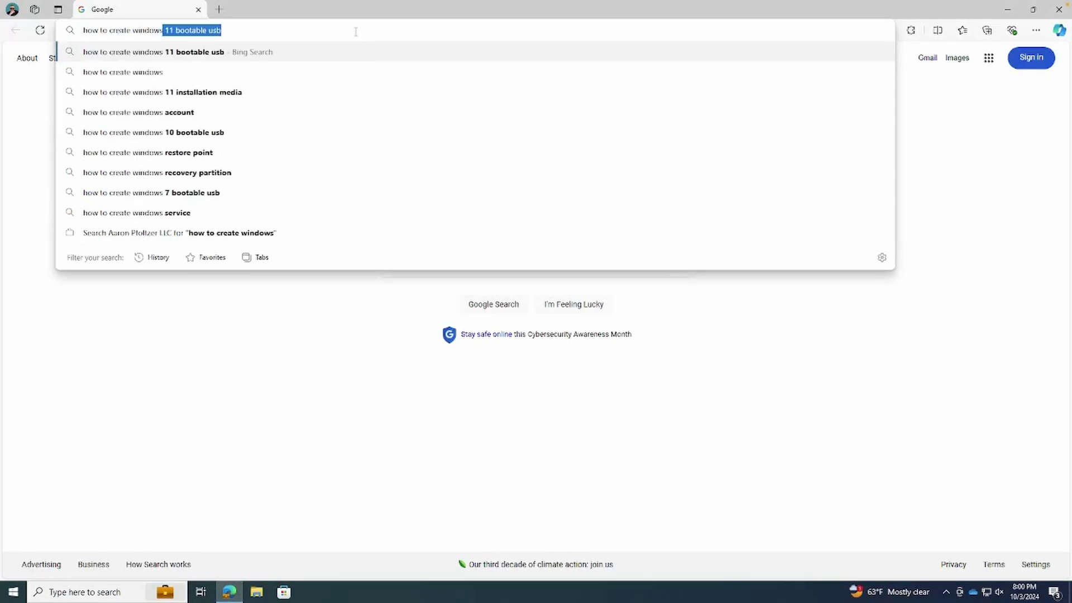
{"action": "type", "text": "PE usb"}
{"action": "key", "text": "Return"}
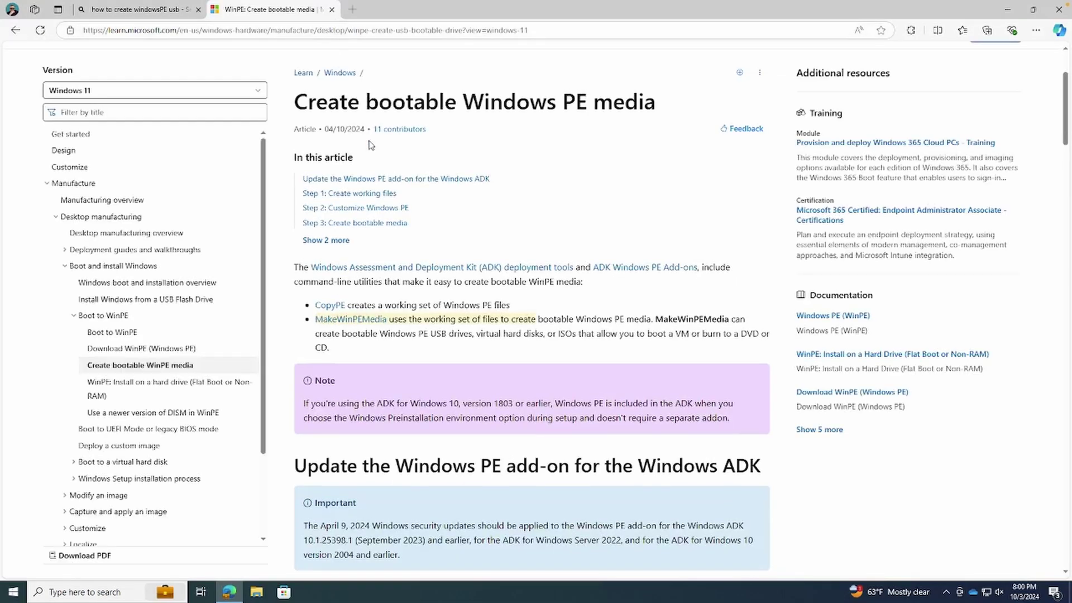
{"action": "scroll", "coordinate": [575, 360], "scroll_direction": "down", "scroll_amount": 1}
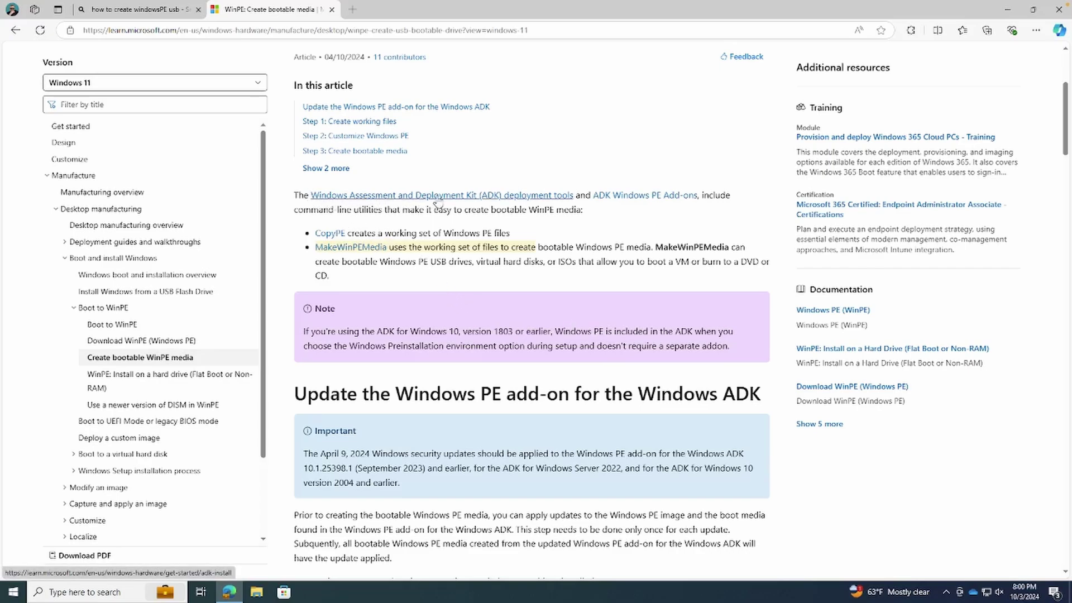
{"action": "scroll", "coordinate": [531, 202], "scroll_direction": "down", "scroll_amount": 2}
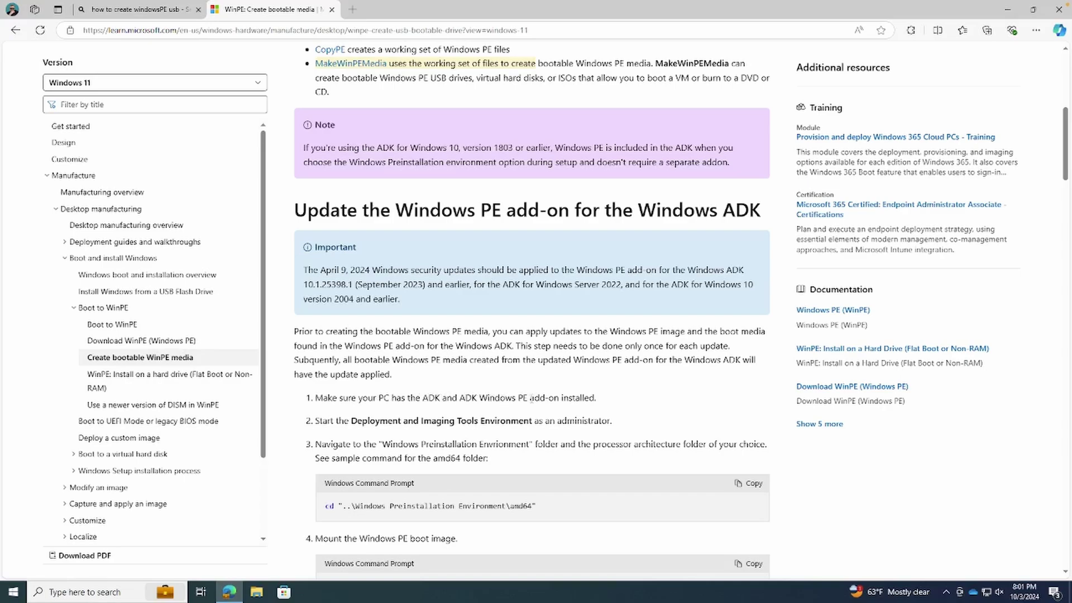
{"action": "scroll", "coordinate": [536, 335], "scroll_direction": "up", "scroll_amount": 2}
- Download the Windows ADK 10.1.26100.1 installer from its page in a new tab
{"action": "left_click", "coordinate": [495, 151]}
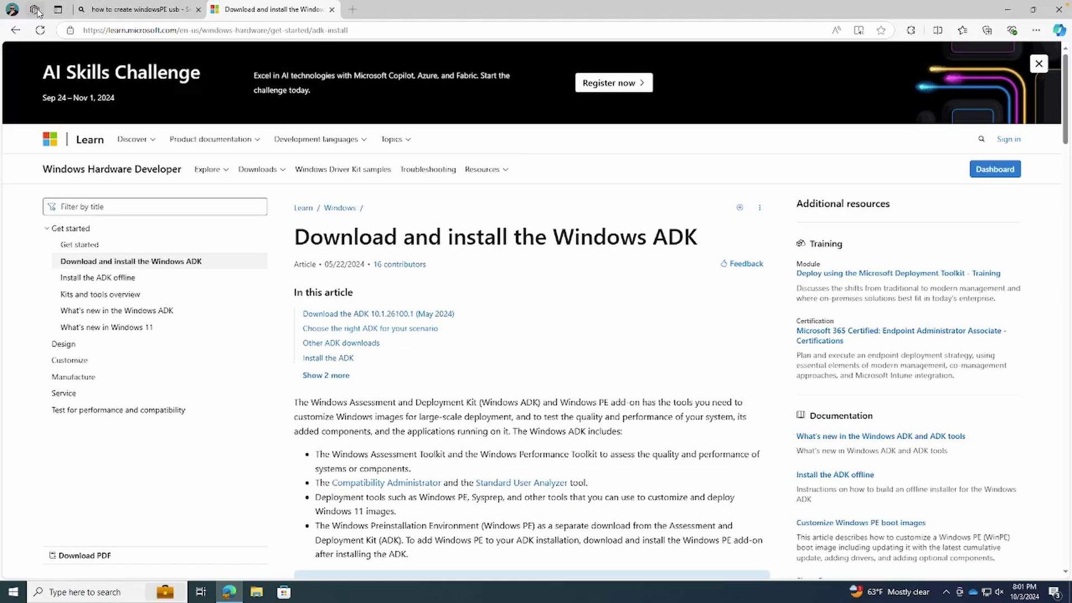
{"action": "left_click", "coordinate": [17, 31]}
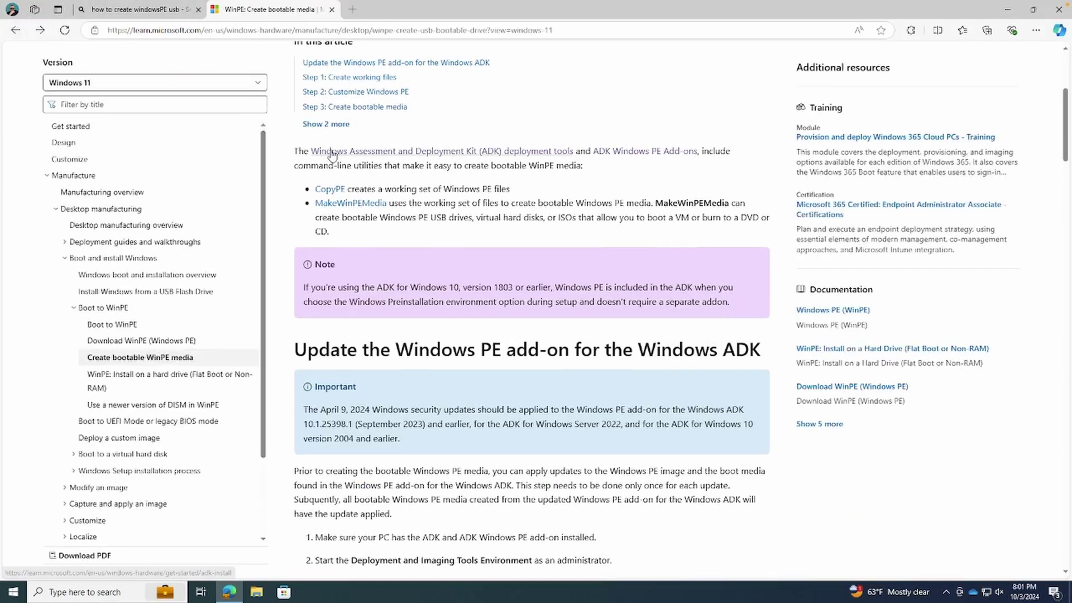
{"action": "right_click", "coordinate": [332, 153]}
{"action": "left_click", "coordinate": [384, 161]}
{"action": "left_click", "coordinate": [401, 9]}
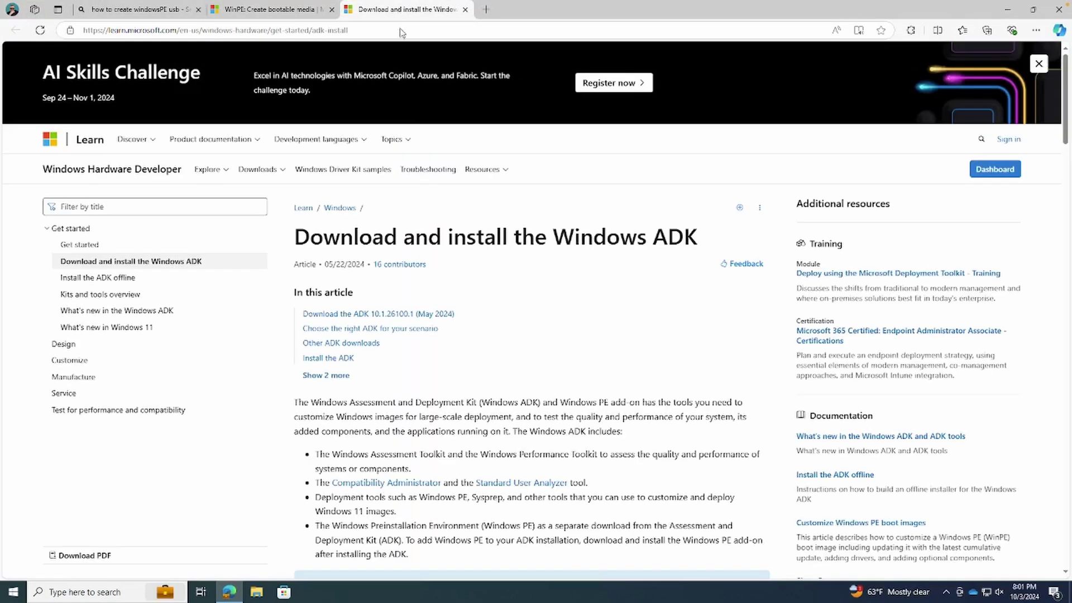
{"action": "scroll", "coordinate": [413, 257], "scroll_direction": "down", "scroll_amount": 1}
{"action": "scroll", "coordinate": [414, 257], "scroll_direction": "down", "scroll_amount": 1}
{"action": "scroll", "coordinate": [414, 256], "scroll_direction": "down", "scroll_amount": 2}
{"action": "scroll", "coordinate": [414, 257], "scroll_direction": "down", "scroll_amount": 2}
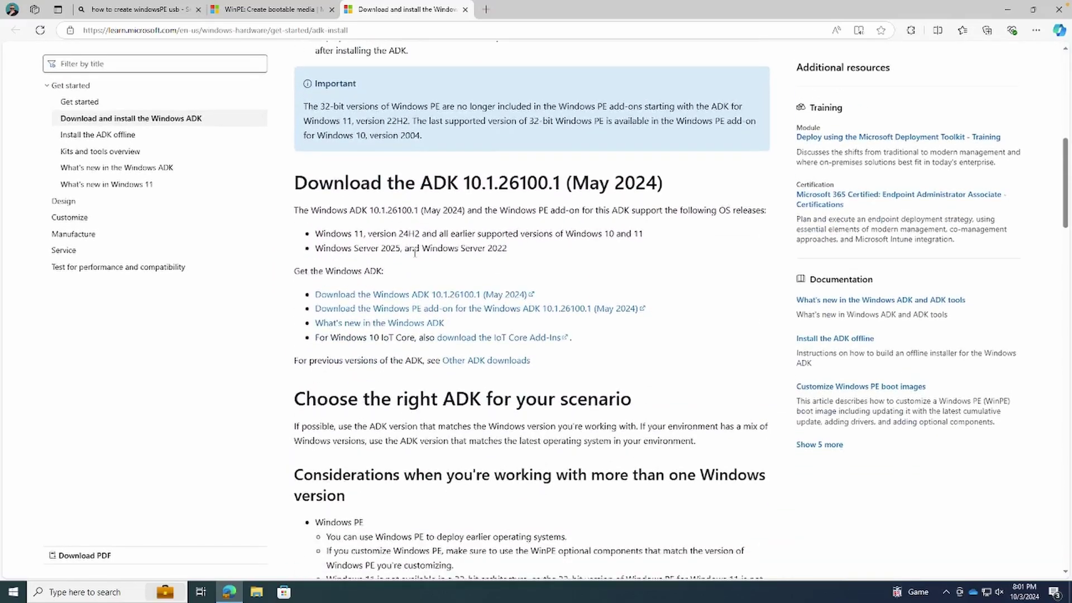
{"action": "left_click", "coordinate": [379, 296]}
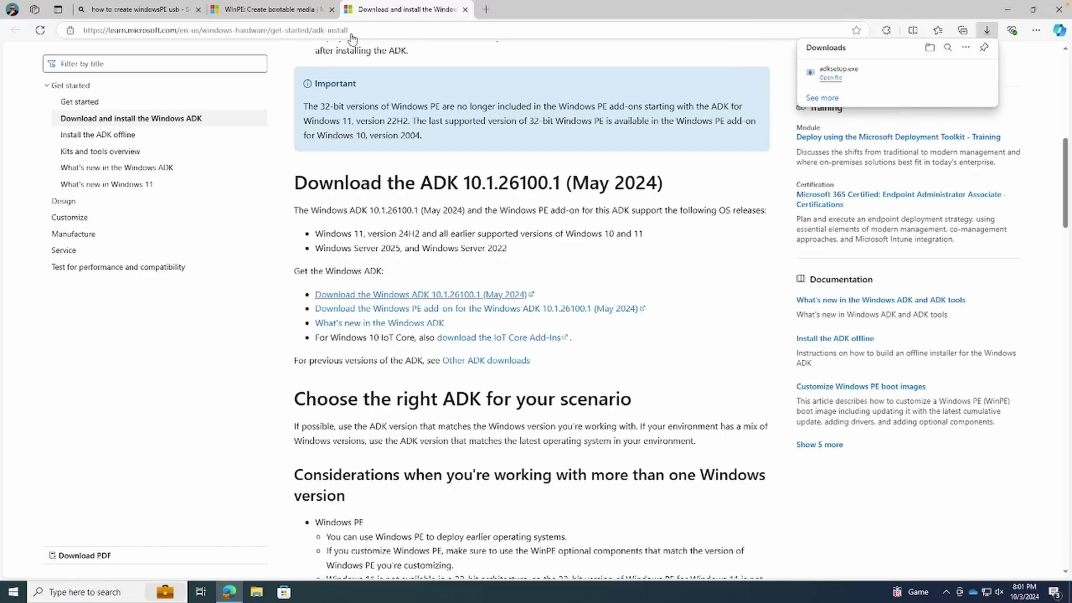
- Download the Windows PE add-on for the Windows ADK
{"action": "left_click", "coordinate": [300, 14]}
{"action": "left_click", "coordinate": [610, 152]}
{"action": "scroll", "coordinate": [506, 241], "scroll_direction": "down", "scroll_amount": 1}
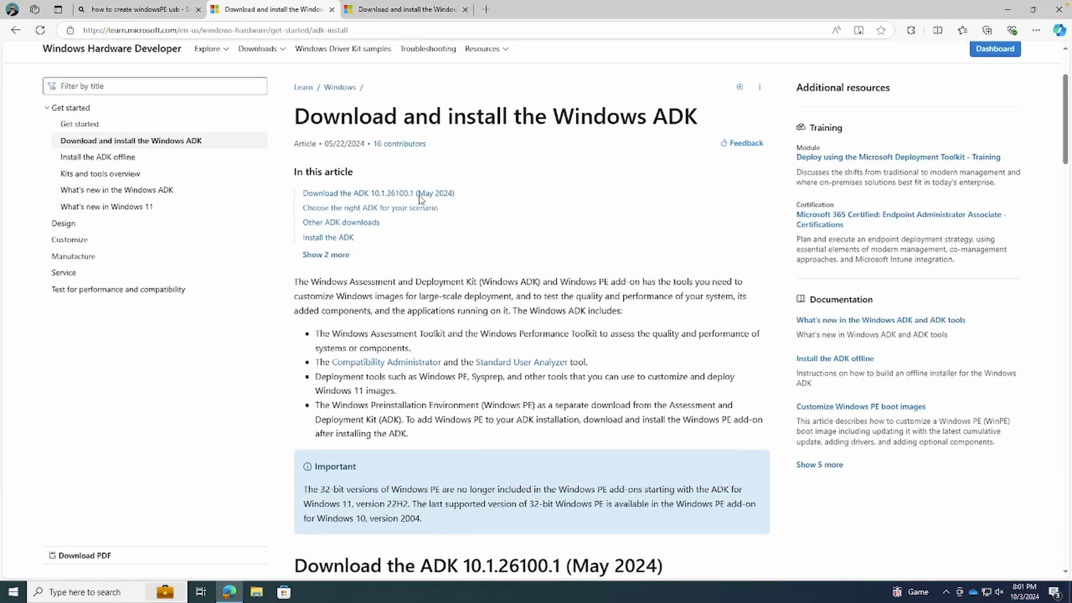
{"action": "scroll", "coordinate": [419, 300], "scroll_direction": "down", "scroll_amount": 5}
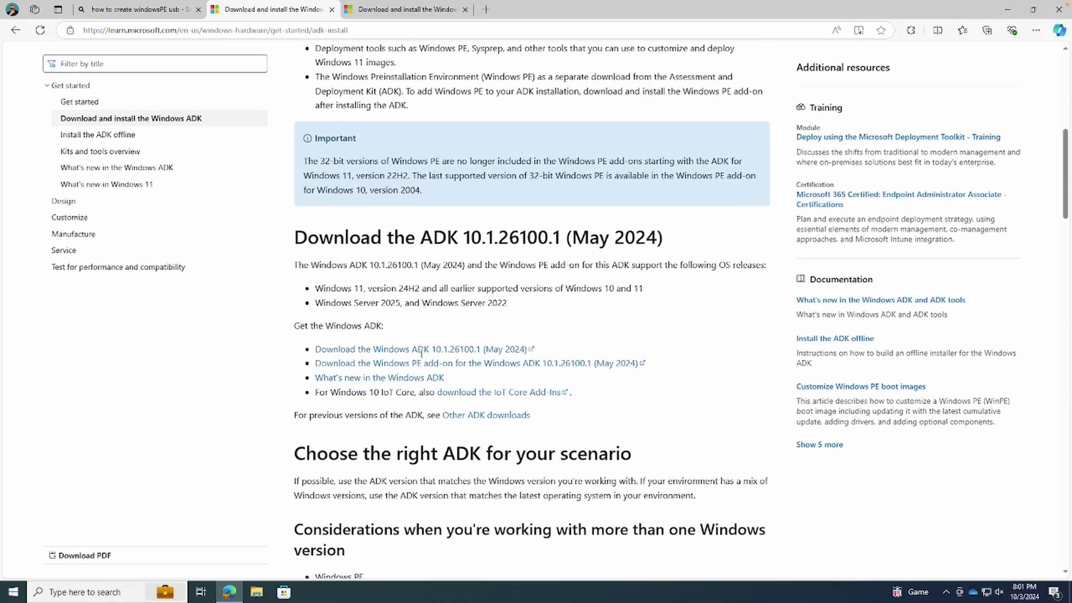
{"action": "left_click", "coordinate": [518, 365]}
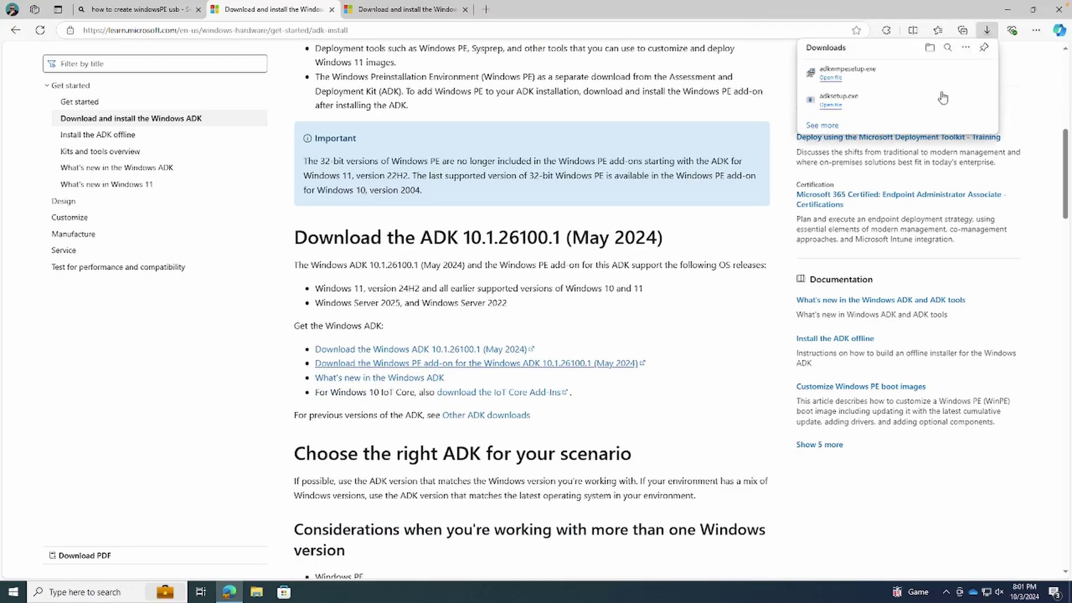
- Install the ADK from adksetup.exe with default location and features, accepting the license and UAC
{"action": "left_click", "coordinate": [875, 104]}
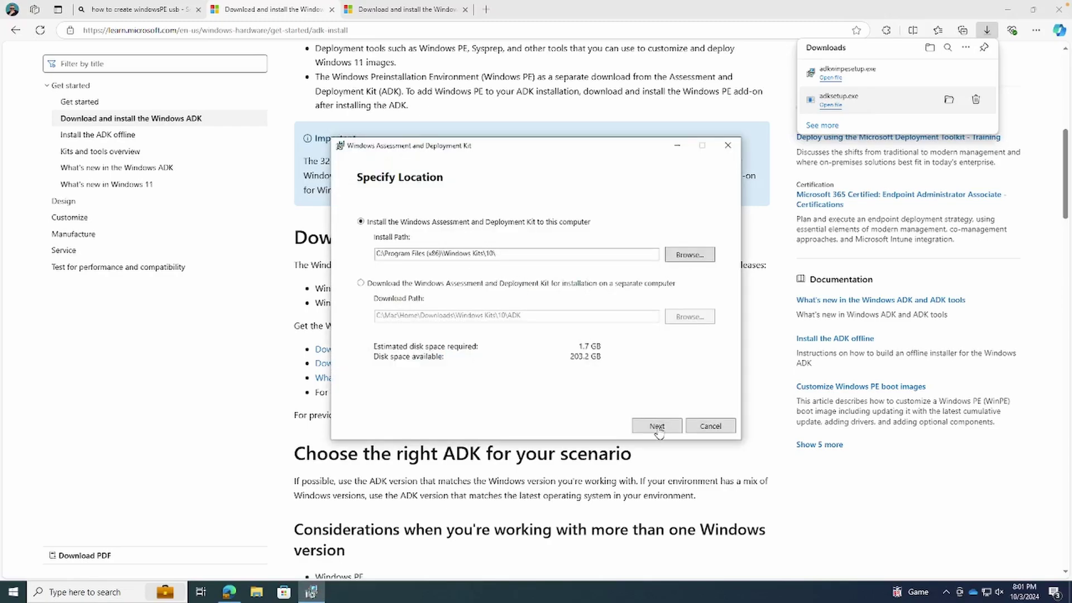
{"action": "left_click", "coordinate": [658, 429]}
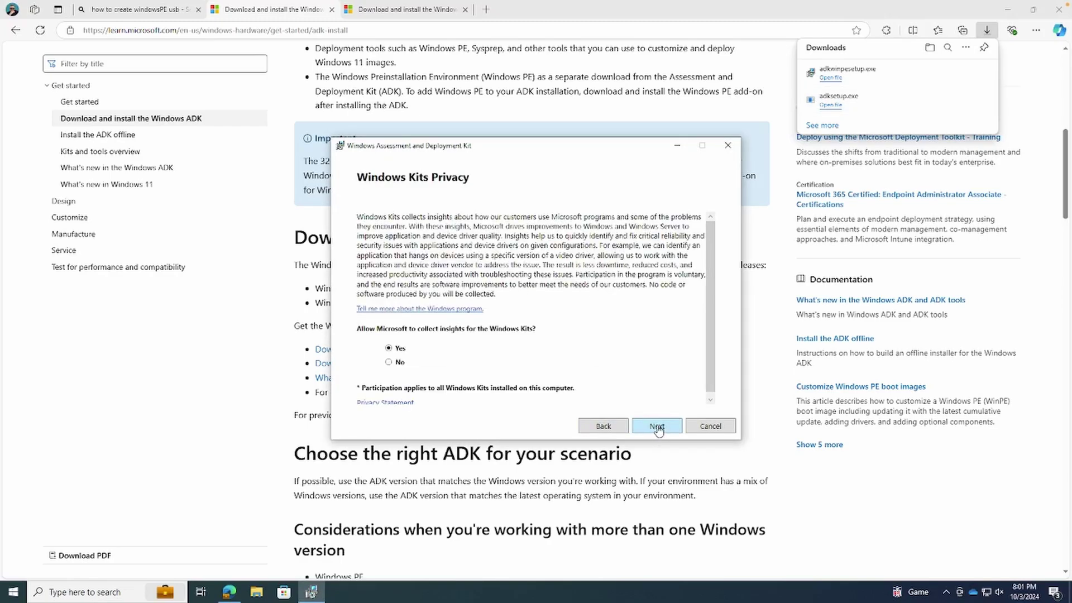
{"action": "left_click", "coordinate": [659, 429]}
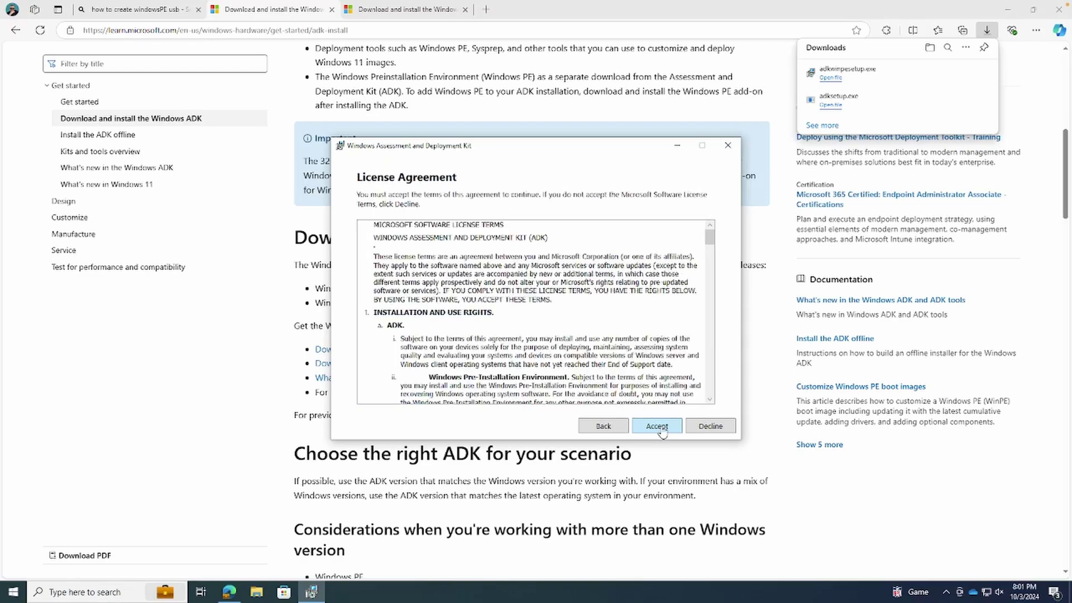
{"action": "left_click", "coordinate": [660, 429]}
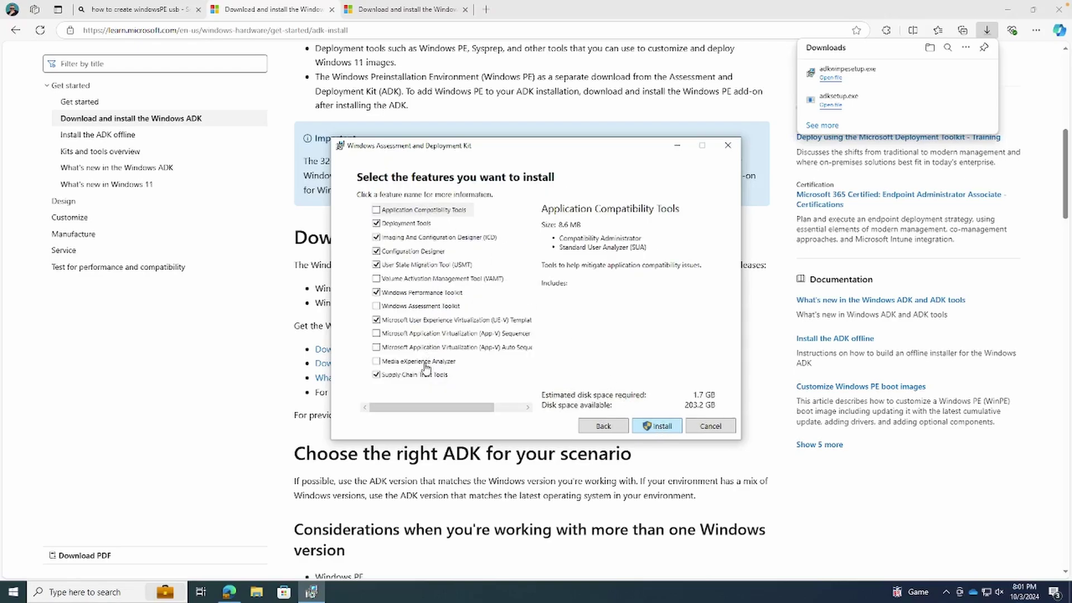
{"action": "left_click", "coordinate": [659, 426]}
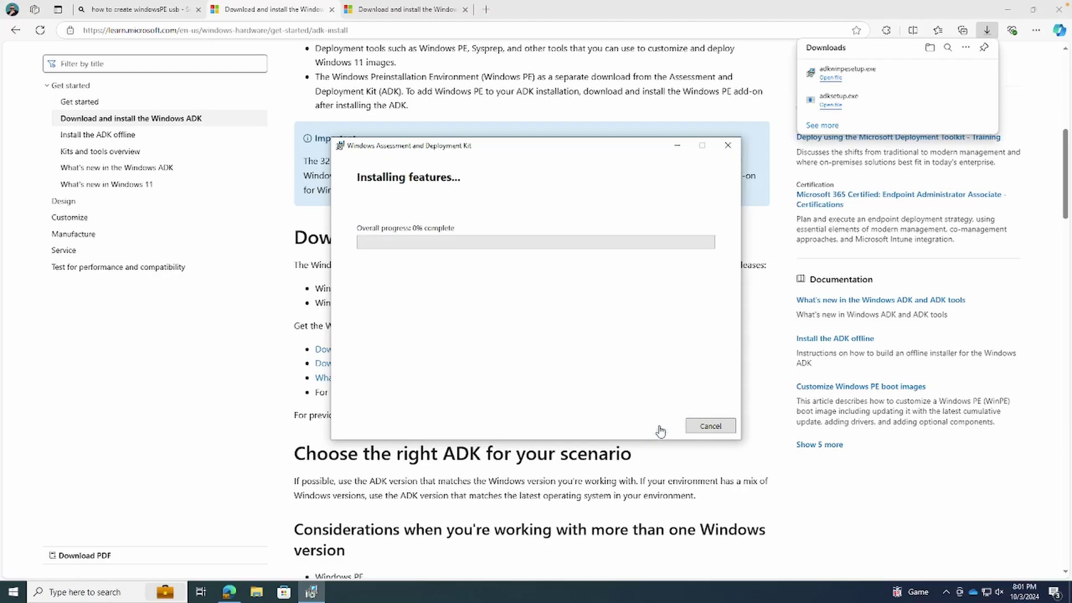
{"action": "left_click", "coordinate": [479, 371]}
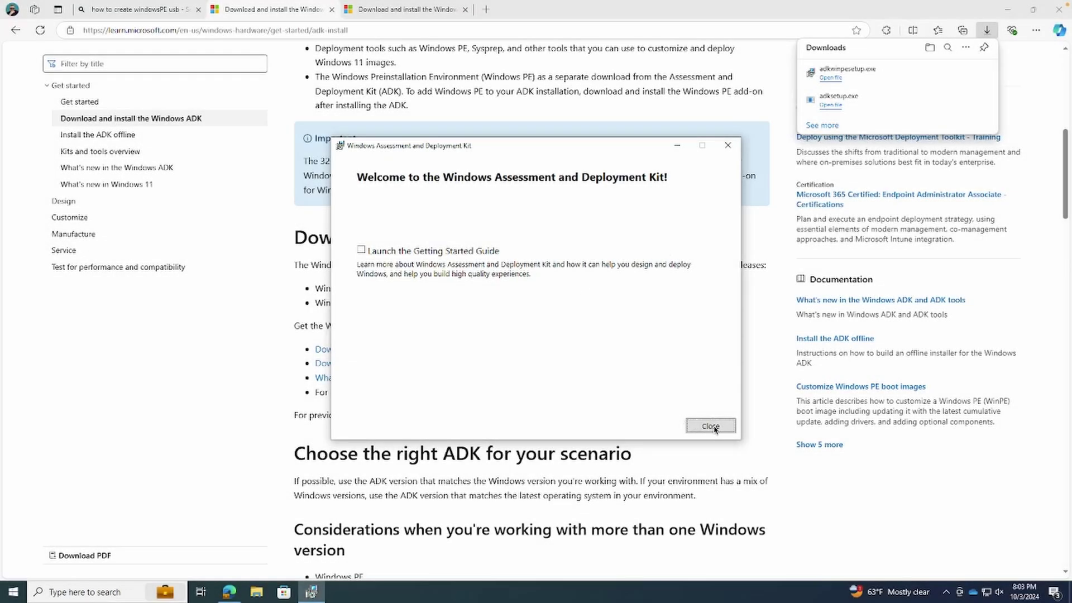
- Close the ADK installer and install adkwinpesetup.exe with defaults, approving UAC
{"action": "left_click", "coordinate": [710, 427]}
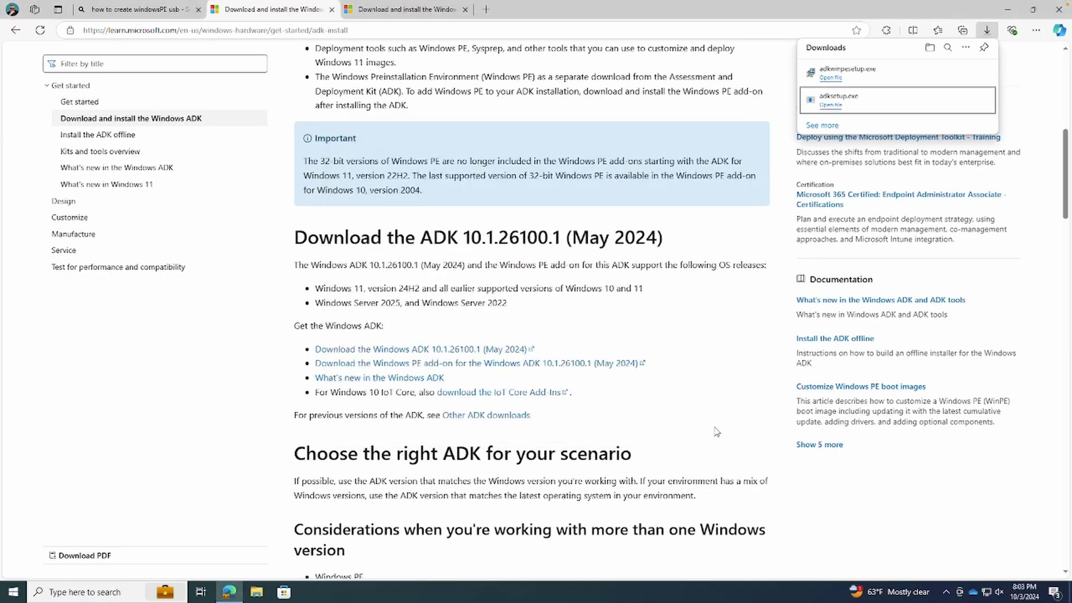
{"action": "left_click", "coordinate": [914, 75]}
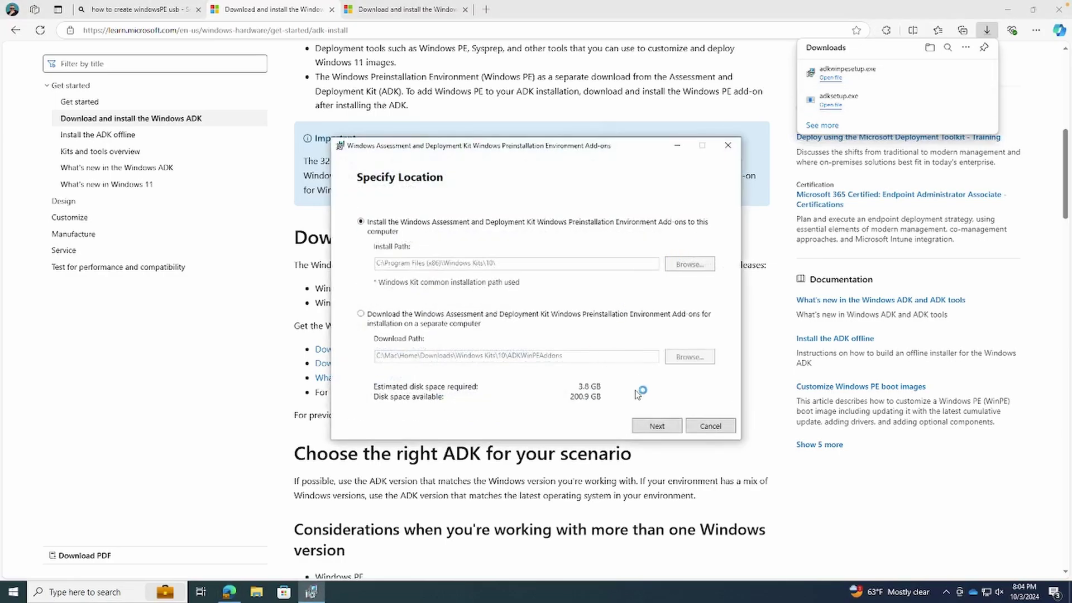
{"action": "left_click", "coordinate": [659, 427]}
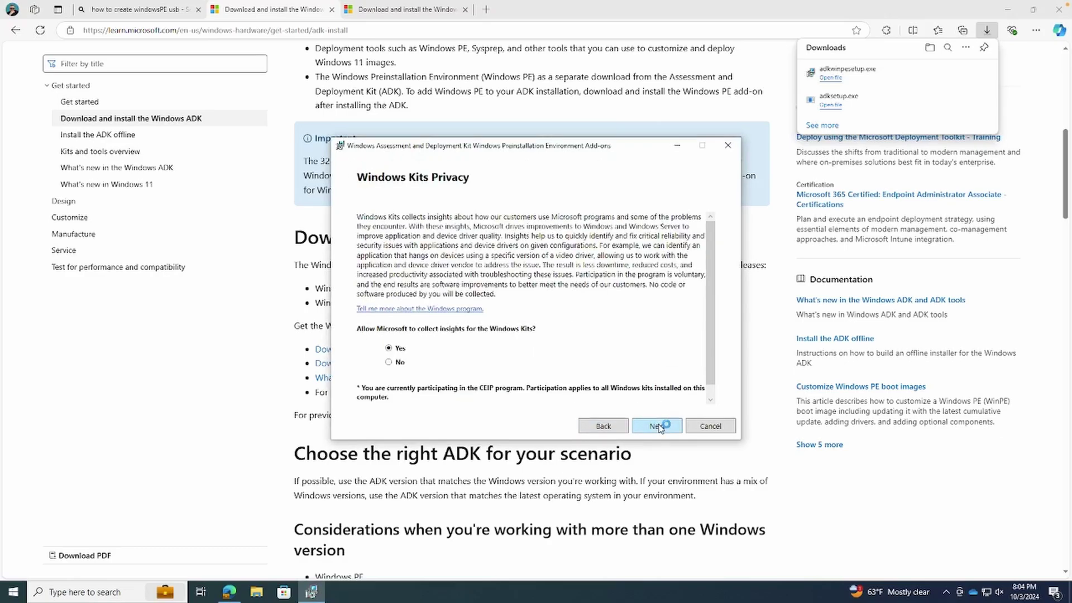
{"action": "left_click", "coordinate": [658, 426]}
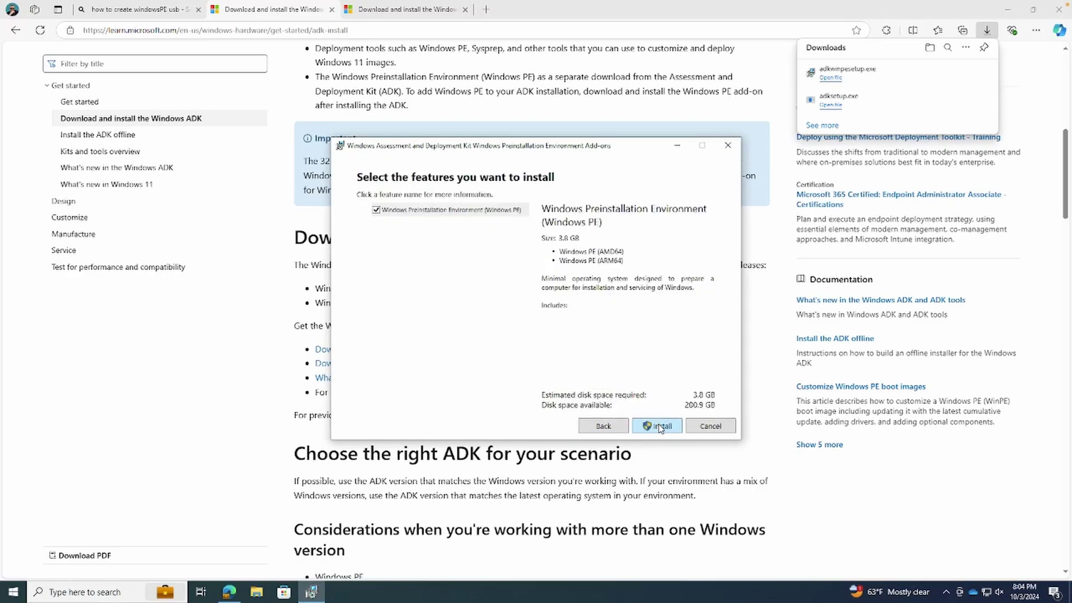
{"action": "left_click", "coordinate": [660, 427]}
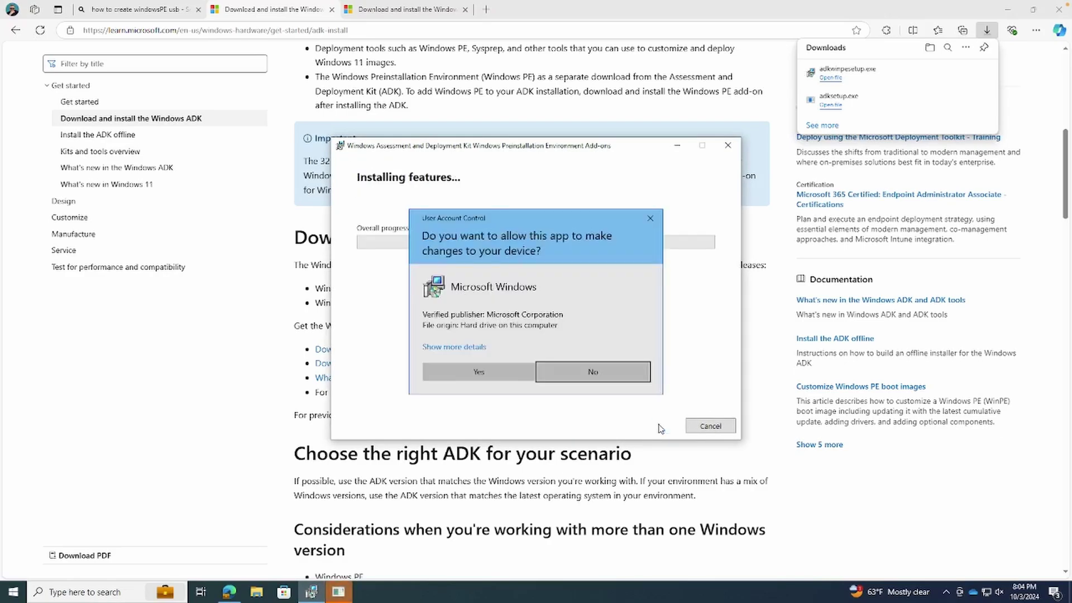
{"action": "left_click", "coordinate": [476, 374]}
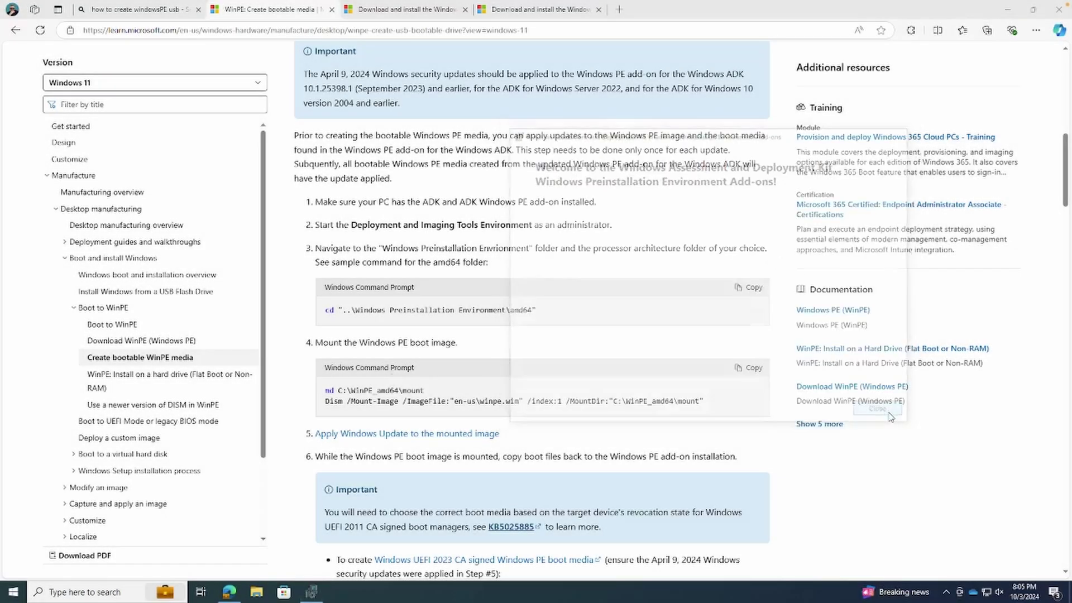
- Close the add-on installer and run the 'deploy' Start search result as administrator
{"action": "left_click", "coordinate": [886, 412]}
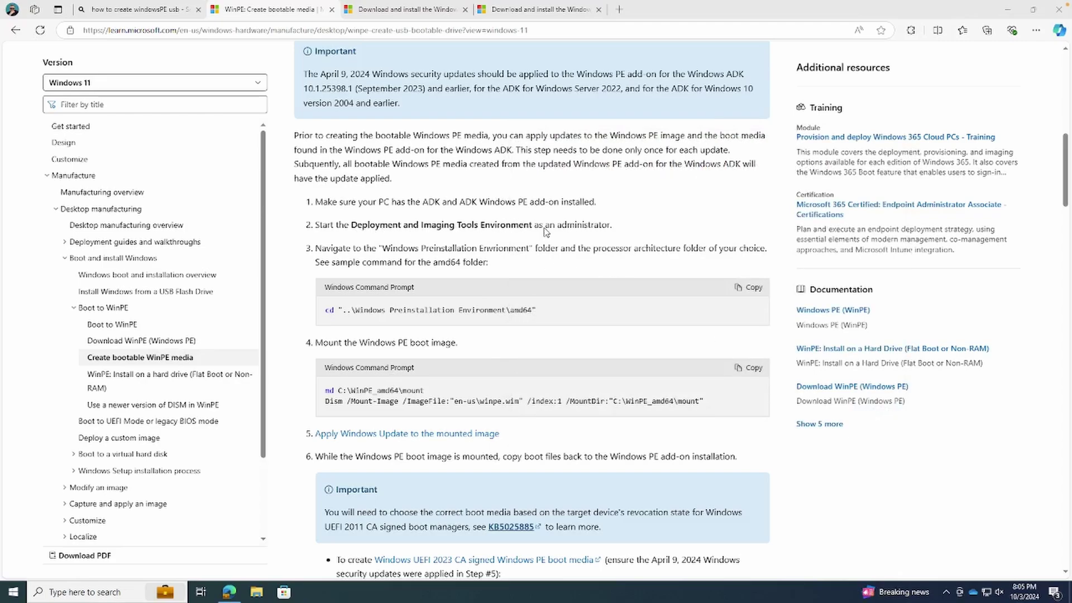
{"action": "left_click", "coordinate": [13, 592]}
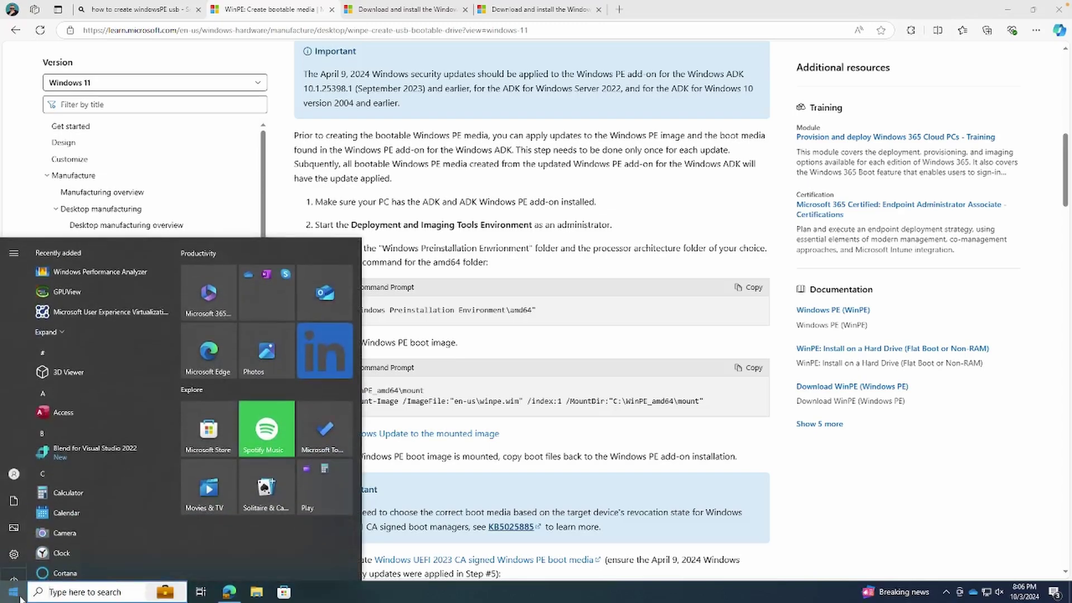
{"action": "type", "text": "deploy"}
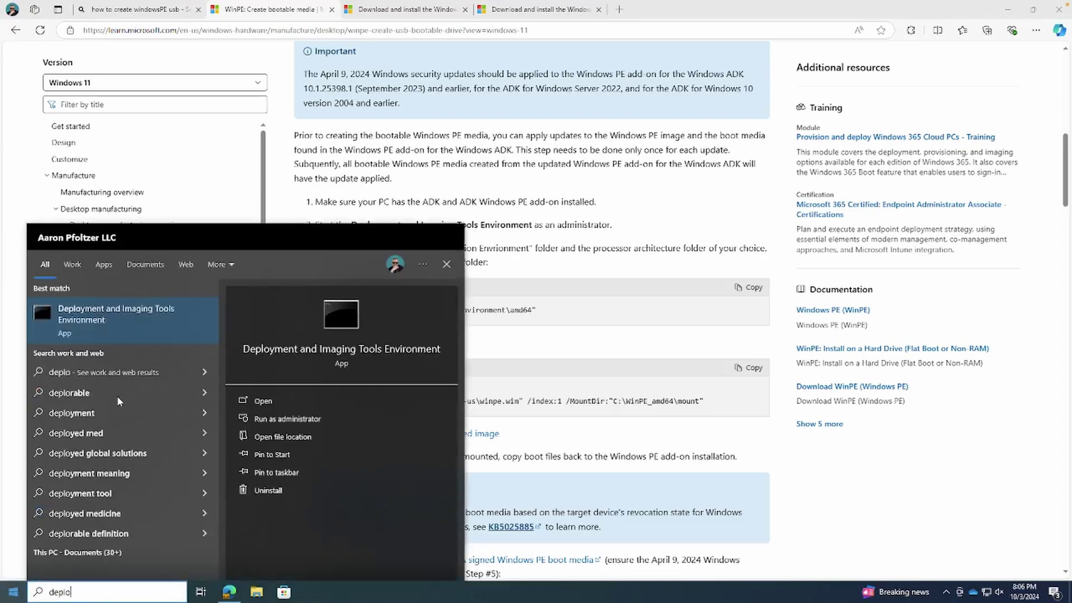
{"action": "left_click", "coordinate": [268, 418]}
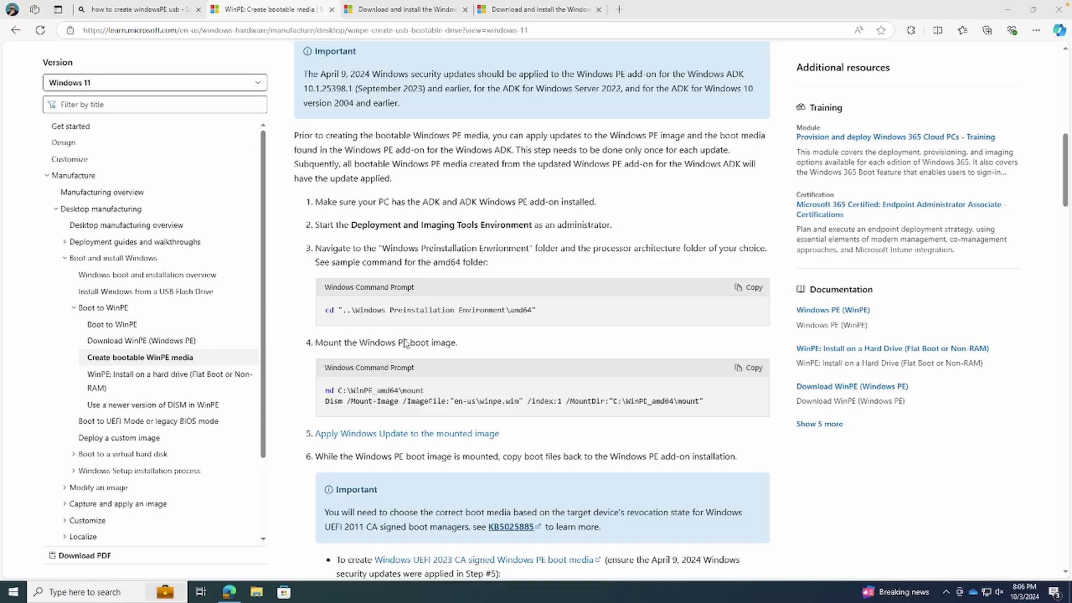
{"action": "left_click", "coordinate": [453, 362]}
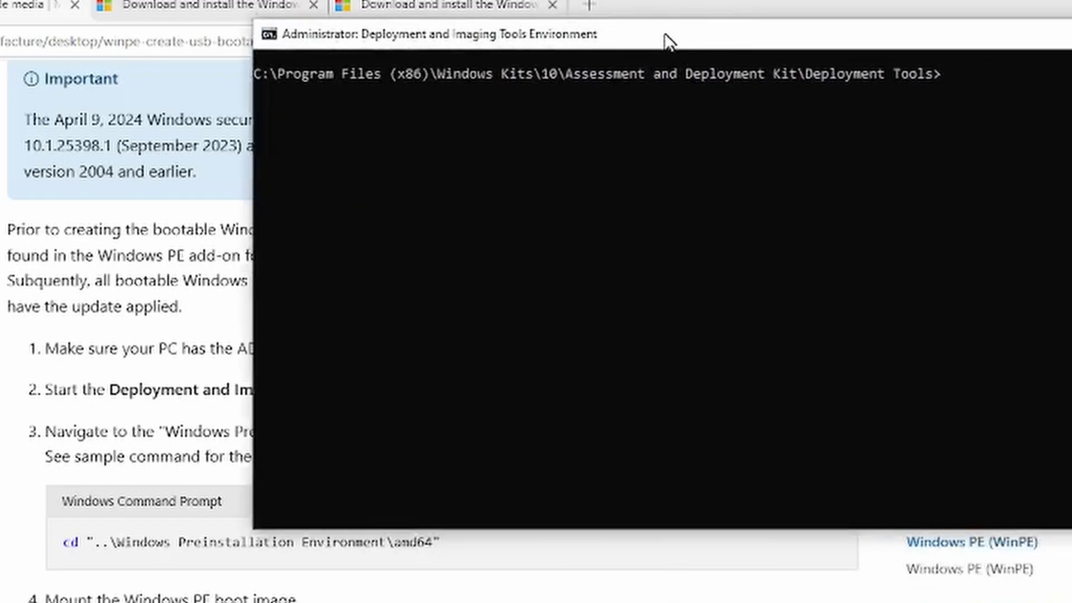
- Move up to the Assessment and Deployment Kit folder and list its contents
{"action": "left_click_drag", "start_coordinate": [1071, 42], "coordinate": [474, 47]}
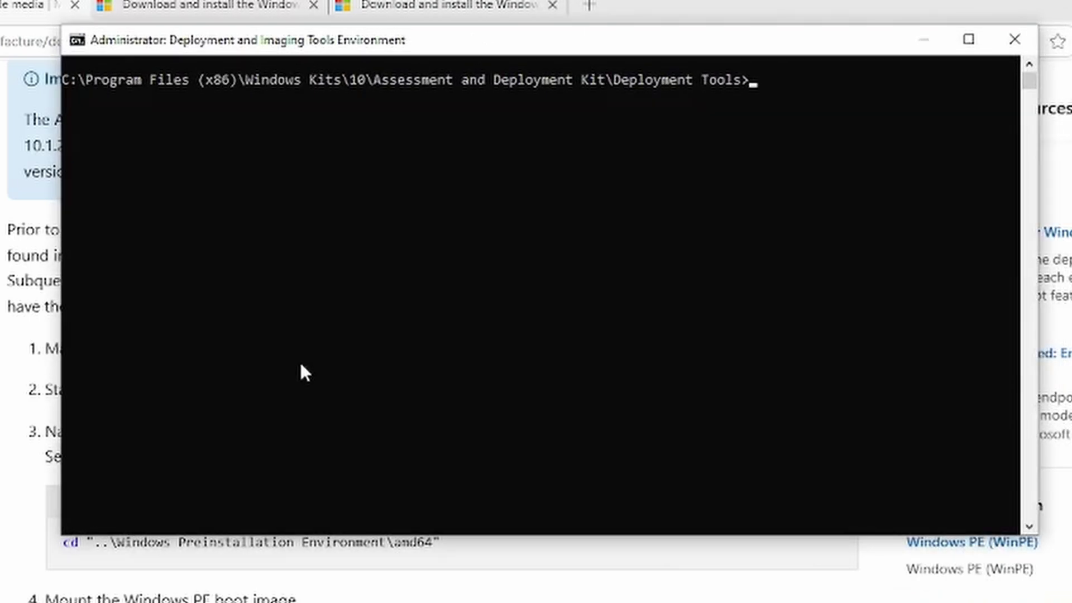
{"action": "type", "text": "cd ../Wind"}
{"action": "key", "text": "BackSpace"}
{"action": "key", "text": "BackSpace"}
{"action": "key", "text": "BackSpace"}
{"action": "key", "text": "BackSpace"}
{"action": "key", "text": "Return"}
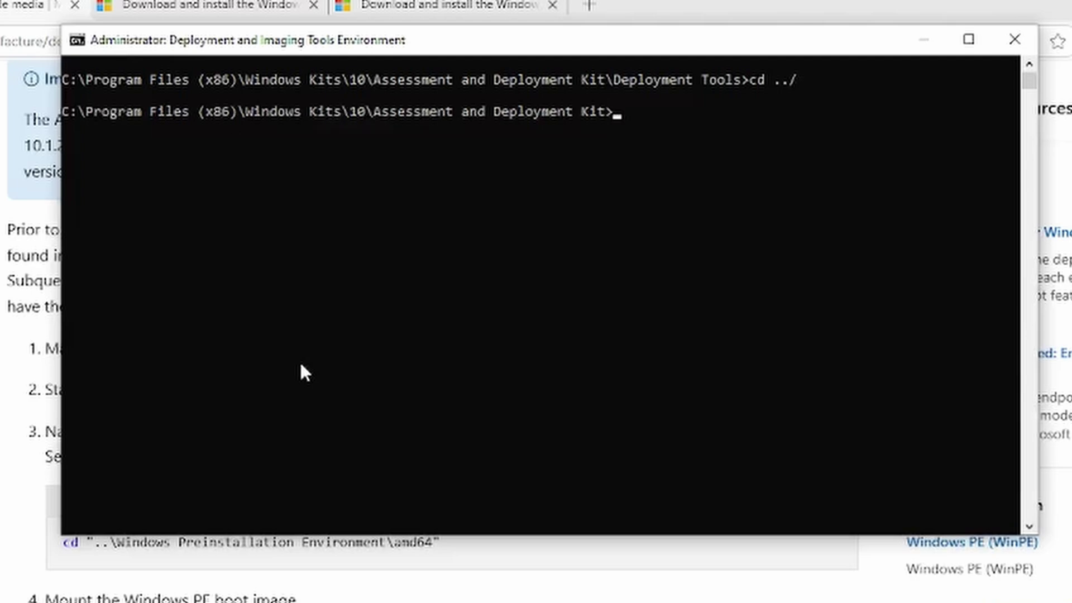
{"action": "type", "text": "ls"}
{"action": "key", "text": "Return"}
{"action": "type", "text": "dir"}
{"action": "key", "text": "Return"}
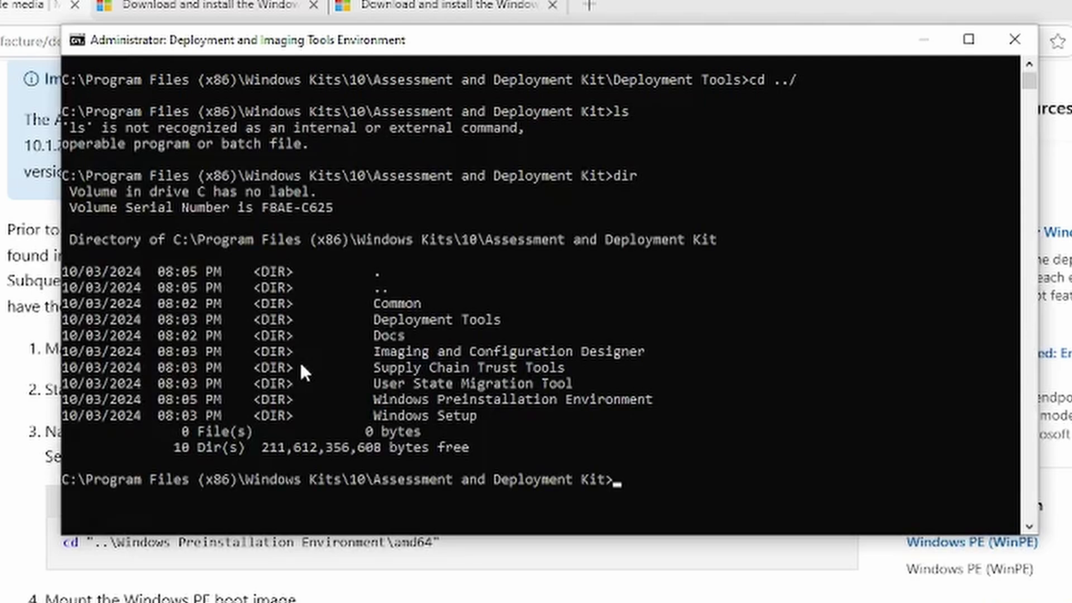
{"action": "type", "text": "cd ./"}
- Enter Windows Preinstallation Environment\amd64, listing each folder's contents
{"action": "key", "text": "BackSpace"}
{"action": "type", "text": "\\Win"}
{"action": "key", "text": "Tab"}
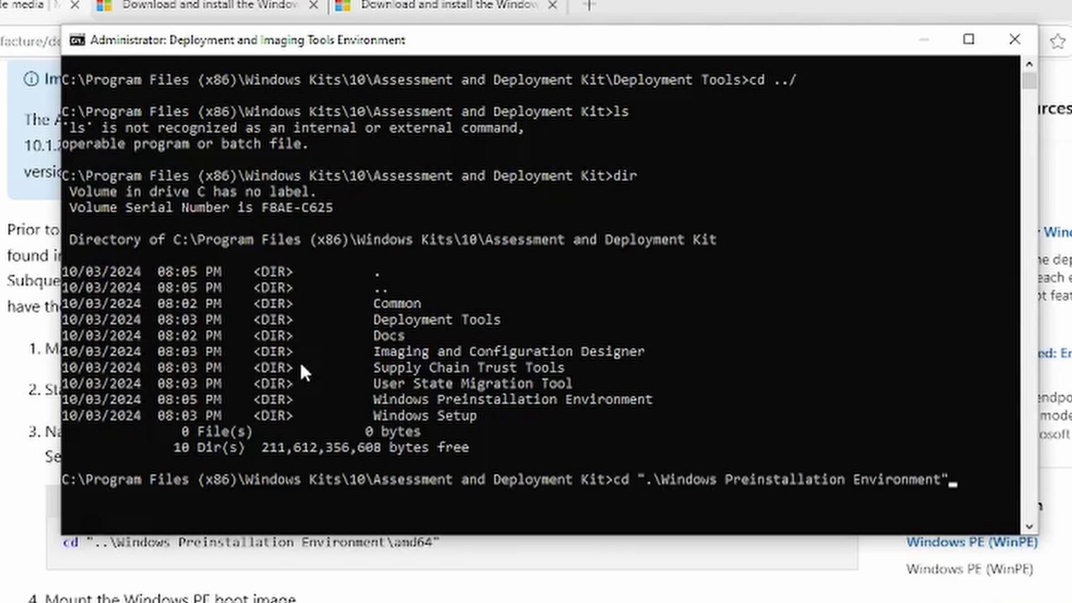
{"action": "key", "text": "Return"}
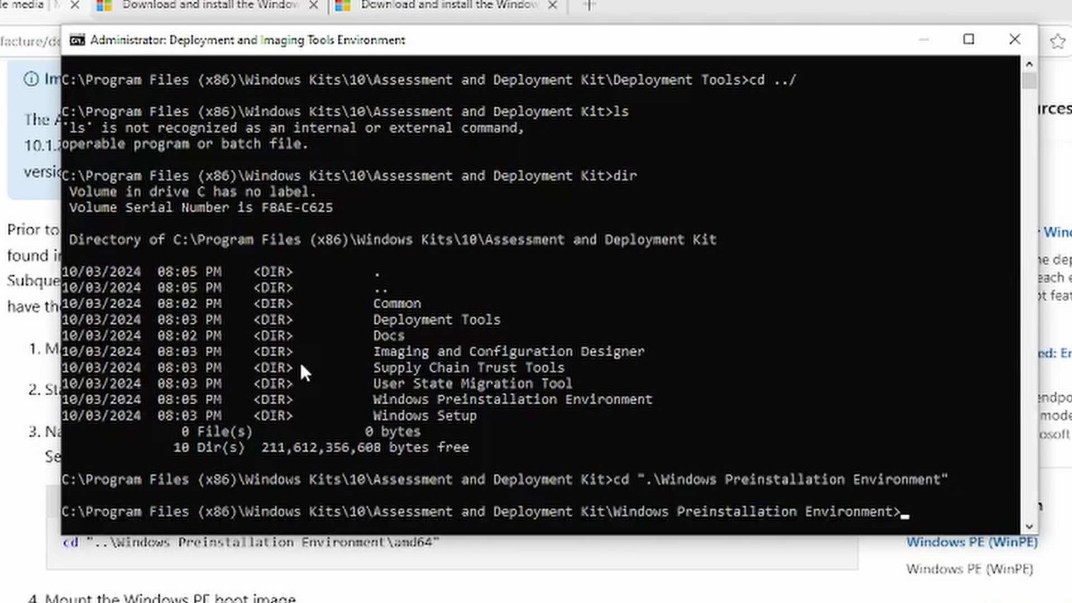
{"action": "type", "text": "di"}
{"action": "key", "text": "Return"}
{"action": "type", "text": "dir"}
{"action": "key", "text": "Return"}
{"action": "type", "text": "cd "}
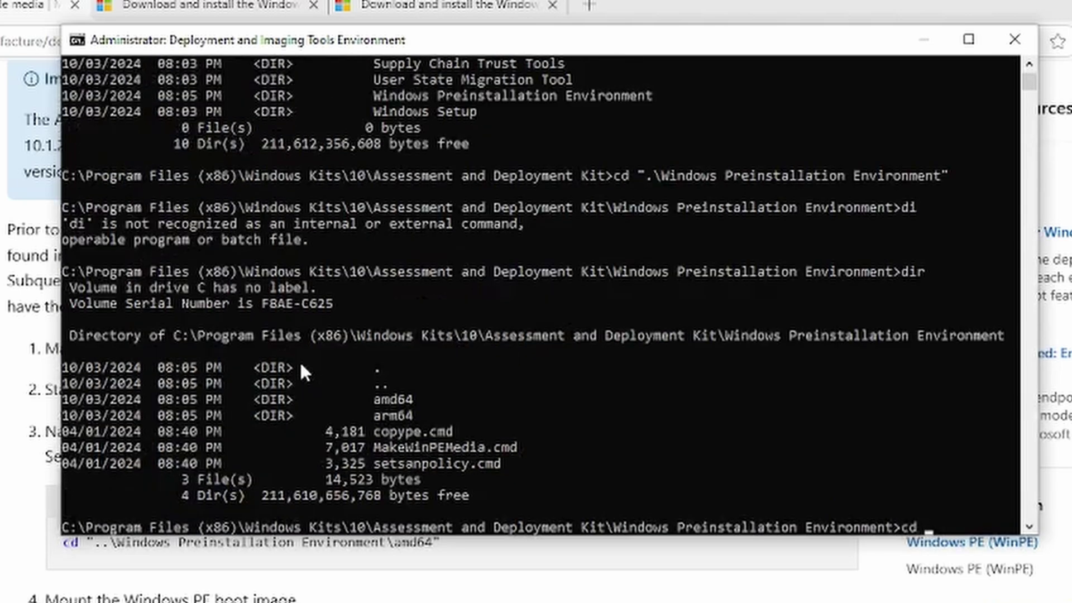
{"action": "type", "text": "amd64"}
{"action": "key", "text": "Return"}
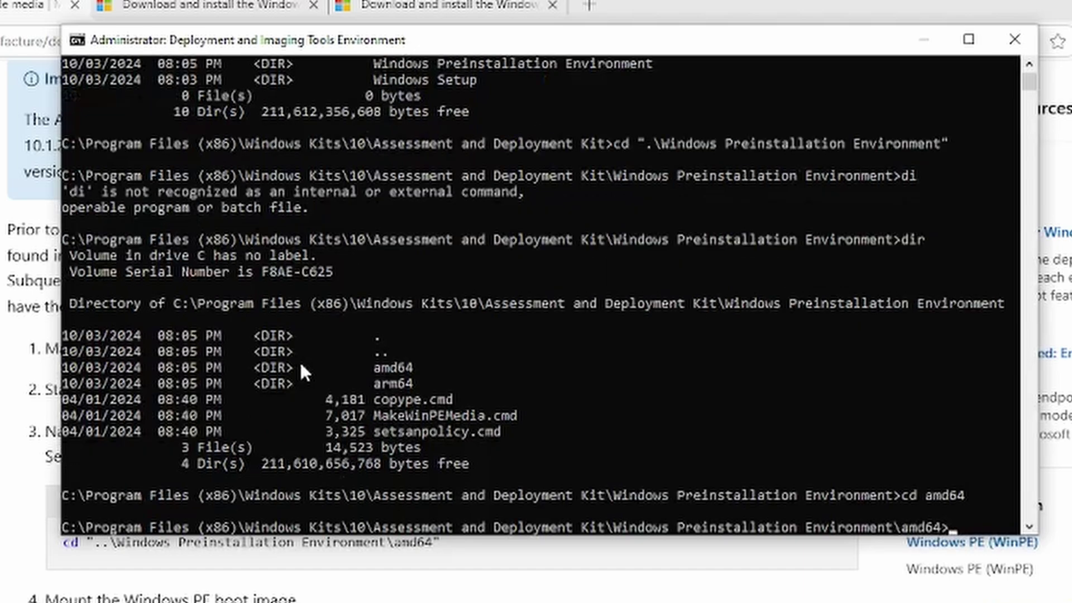
{"action": "type", "text": "dir"}
{"action": "key", "text": "Return"}
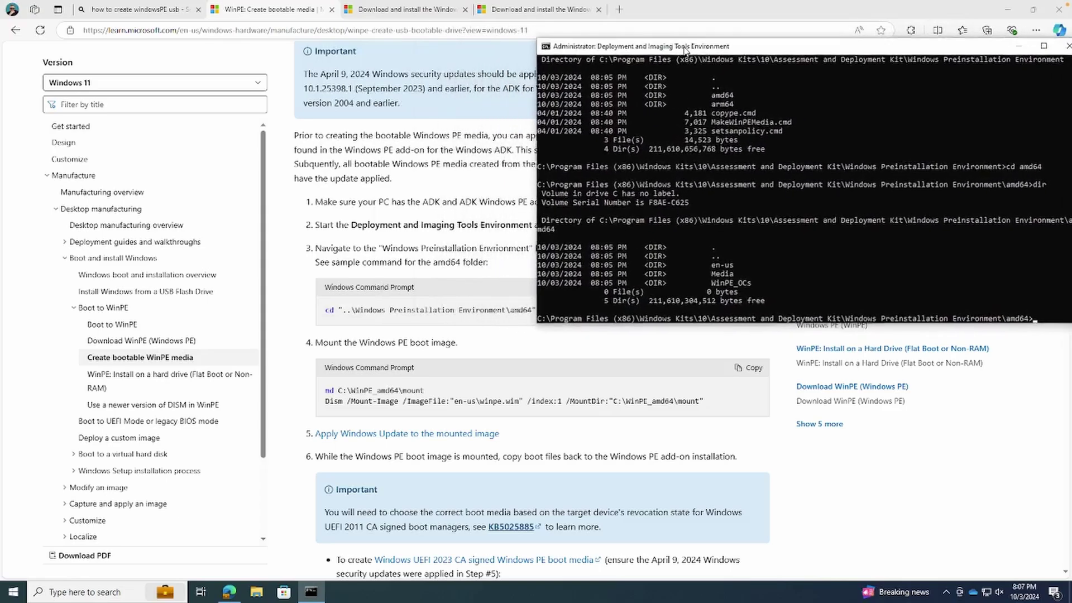
- Run md C:\WinPE_amd64\mount with the console beside the article
{"action": "mouse_move", "coordinate": [474, 38]}
{"action": "left_mouse_down"}
{"action": "mouse_move", "coordinate": [665, 7]}
{"action": "mouse_move", "coordinate": [508, 16]}
{"action": "left_mouse_up"}
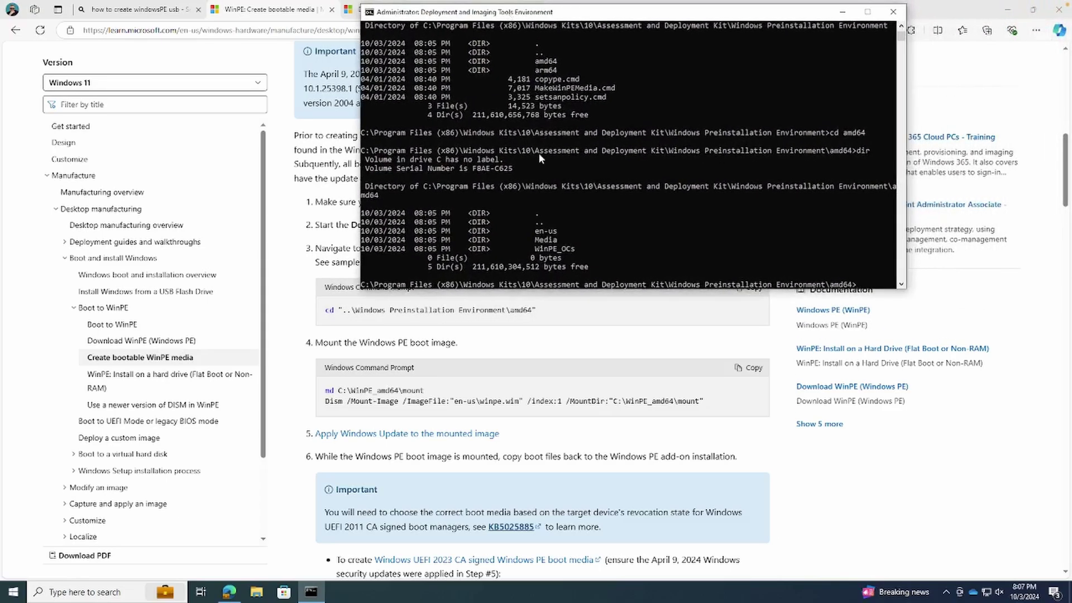
{"action": "scroll", "coordinate": [538, 154], "scroll_direction": "down", "scroll_amount": 1}
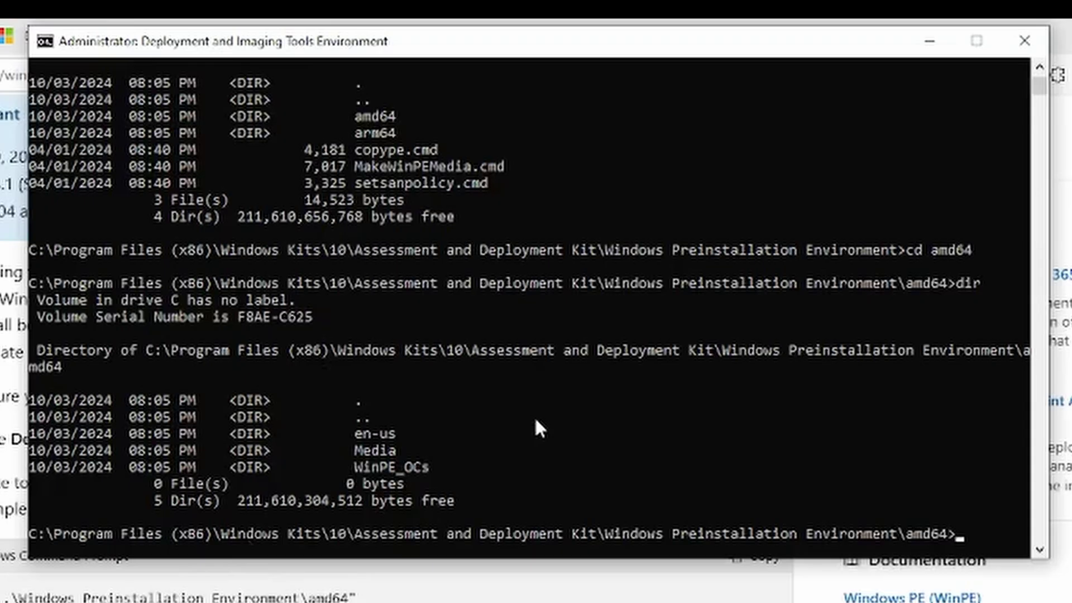
{"action": "type", "text": "md C:\\"}
{"action": "type", "text": "Windows"}
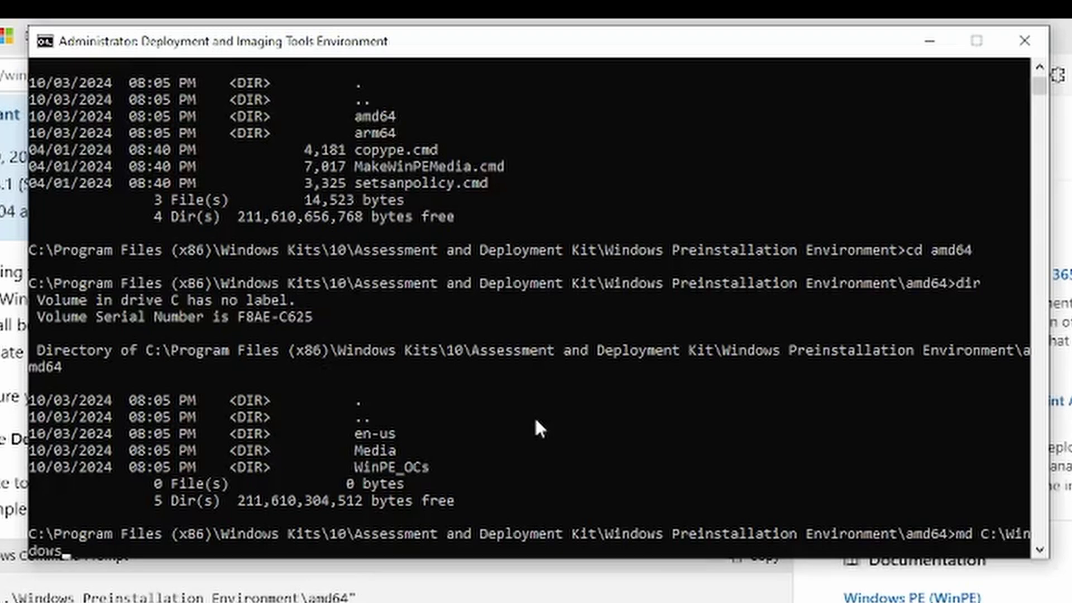
{"action": "key", "text": "BackSpace"}
{"action": "key", "text": "BackSpace"}
{"action": "key", "text": "BackSpace"}
{"action": "key", "text": "BackSpace"}
{"action": "key", "text": "BackSpace"}
{"action": "key", "text": "BackSpace"}
{"action": "key", "text": "BackSpace"}
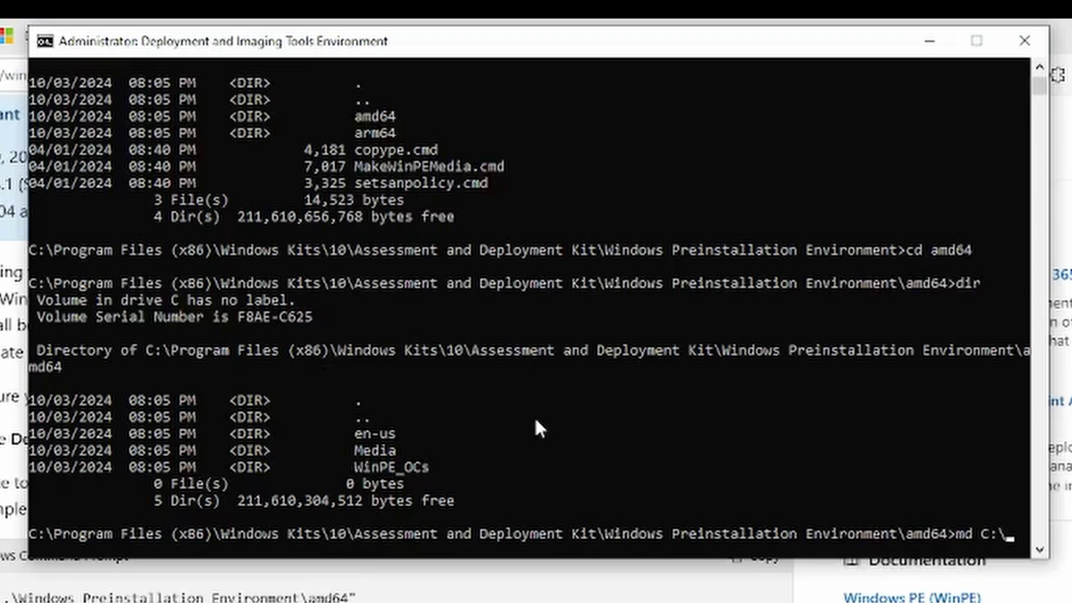
{"action": "type", "text": "WinPE_amd64"}
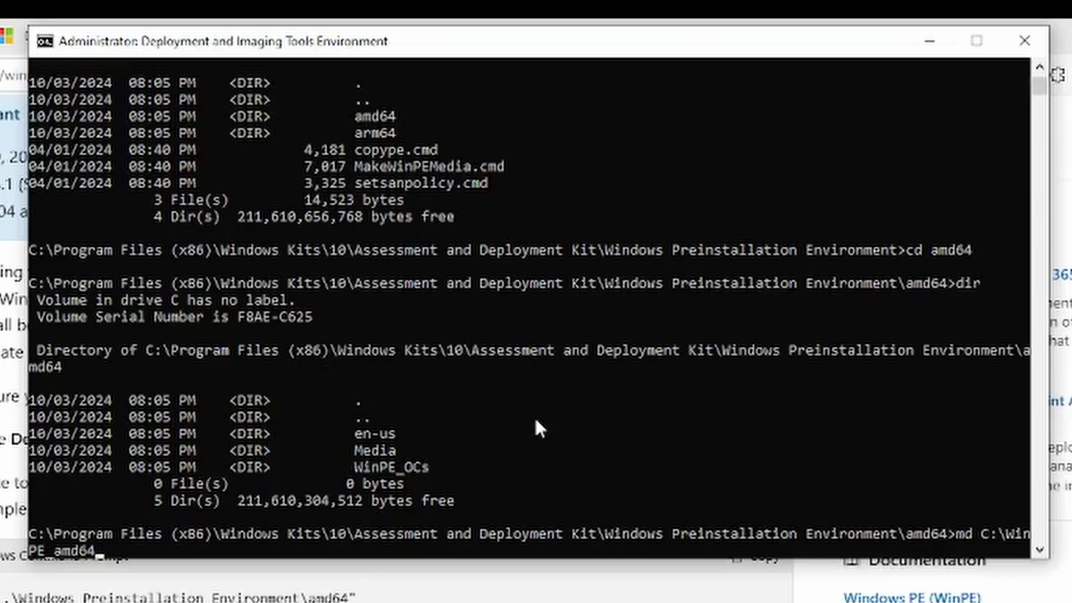
{"action": "type", "text": "\\"}
{"action": "type", "text": "mount"}
{"action": "key", "text": "Return"}
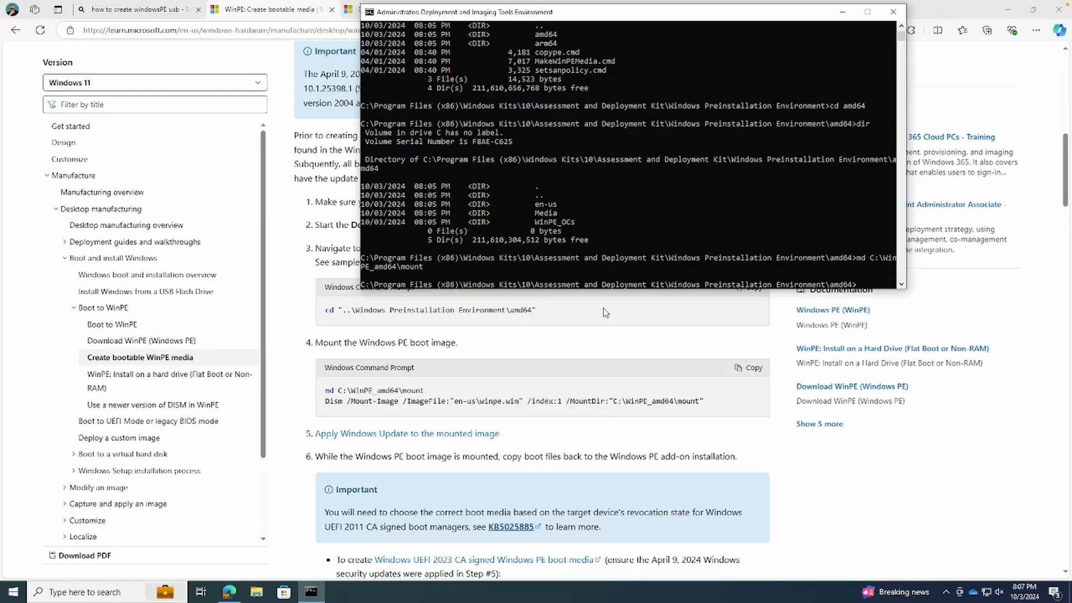
- Copy the Dism /Mount-Image command from Microsoft Learn and run it in the console
{"action": "left_click", "coordinate": [708, 406]}
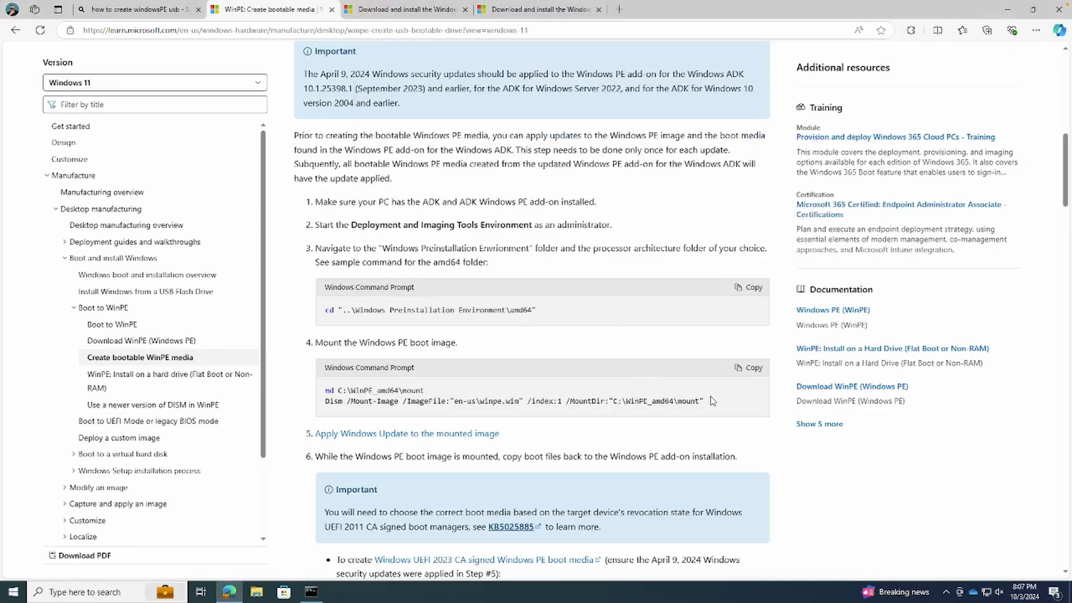
{"action": "left_click_drag", "start_coordinate": [711, 401], "coordinate": [326, 414]}
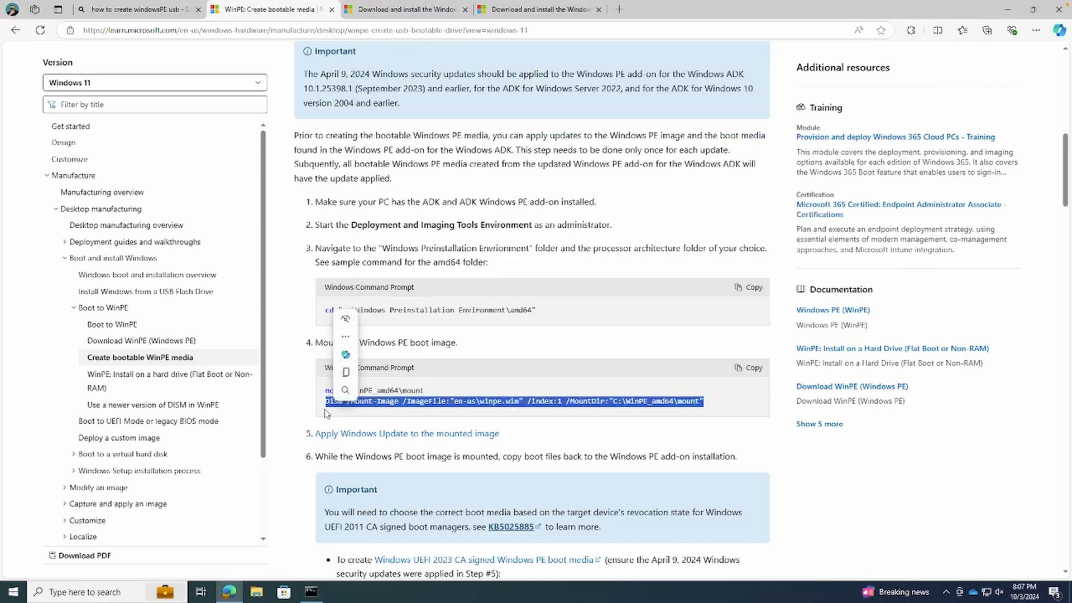
{"action": "key", "text": "ctrl+c"}
{"action": "left_click", "coordinate": [311, 592]}
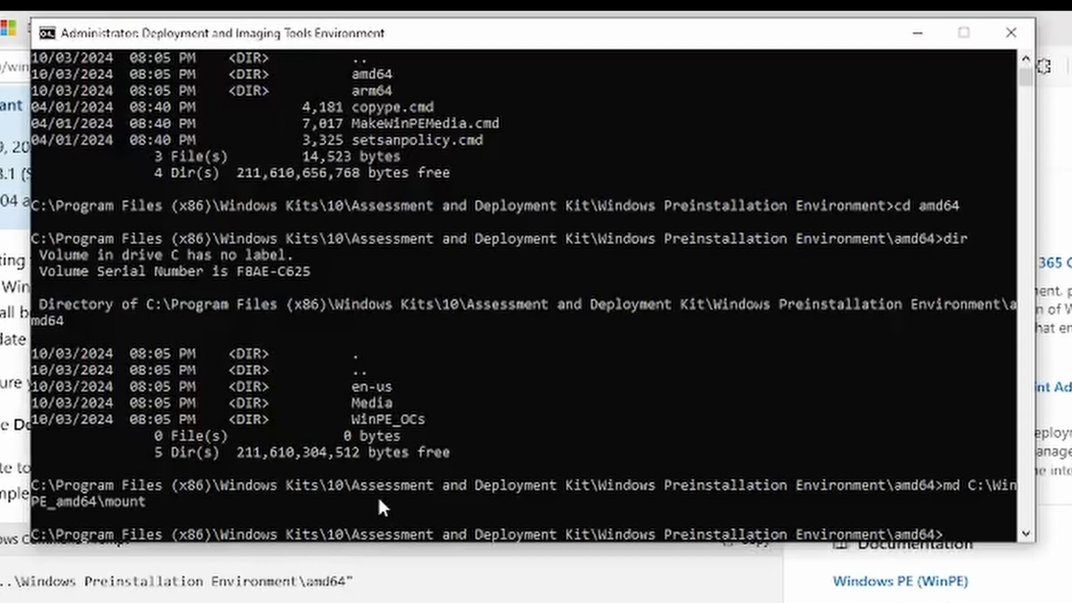
{"action": "key", "text": "ctrl+v"}
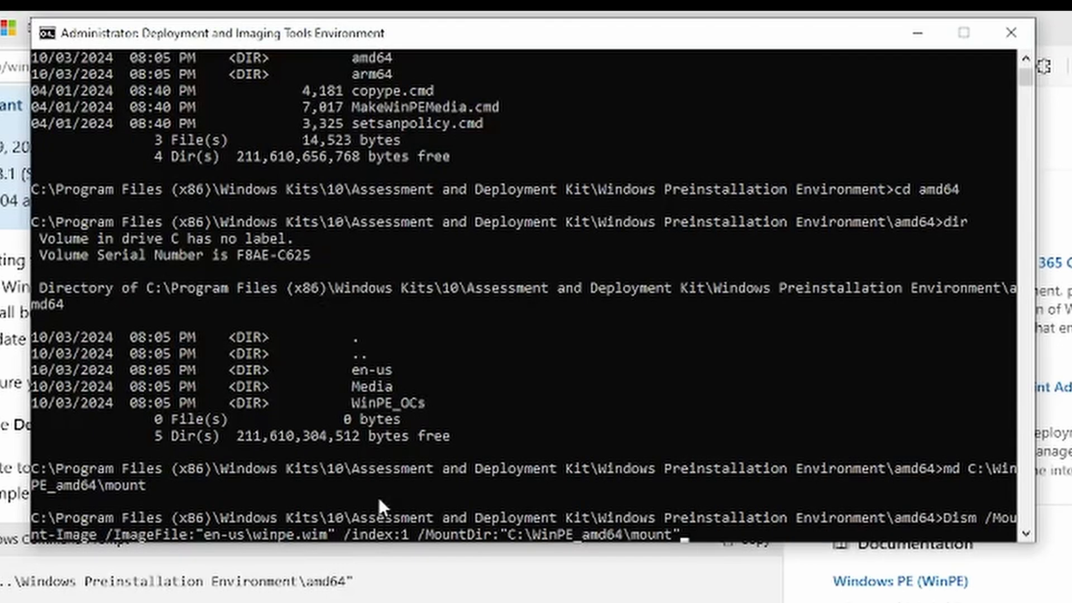
{"action": "key", "text": "Return"}
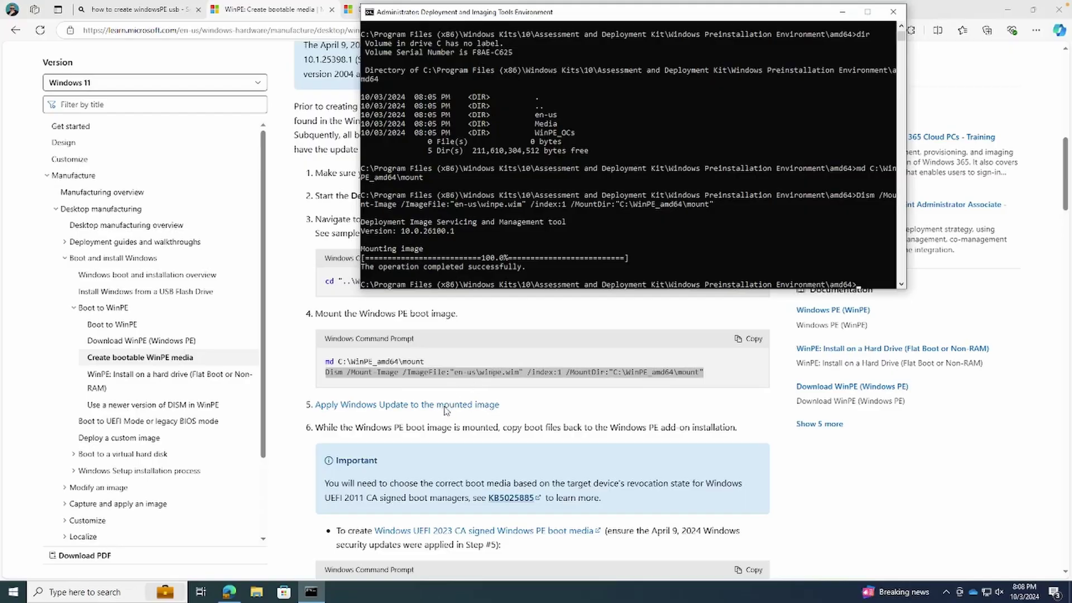
- Paste and run the Windows UEFI 2011 Xcopy commands for bootmgr.efi and bootmgfw.efi
{"action": "left_click", "coordinate": [445, 407]}
{"action": "key", "text": "alt+Left"}
{"action": "scroll", "coordinate": [329, 299], "scroll_direction": "down", "scroll_amount": 1}
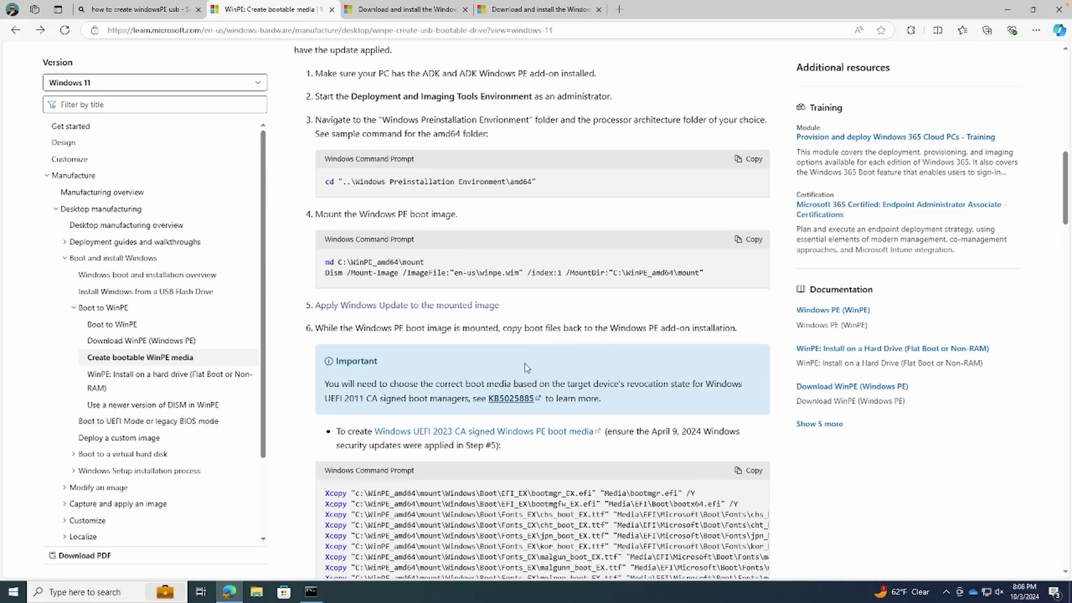
{"action": "scroll", "coordinate": [692, 337], "scroll_direction": "down", "scroll_amount": 3}
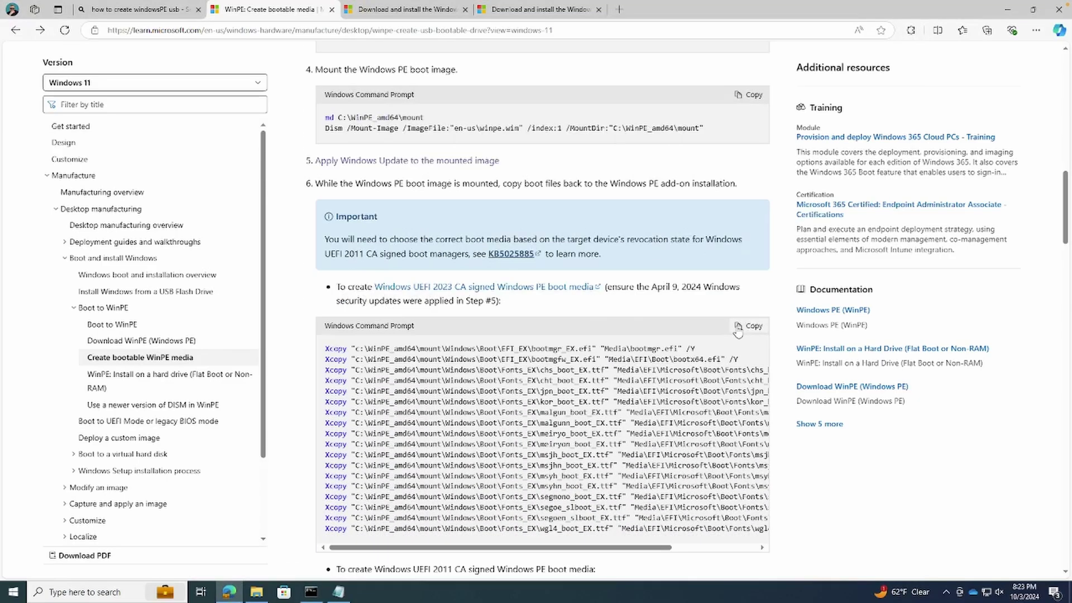
{"action": "scroll", "coordinate": [738, 333], "scroll_direction": "down", "scroll_amount": 5}
{"action": "left_click", "coordinate": [751, 356]}
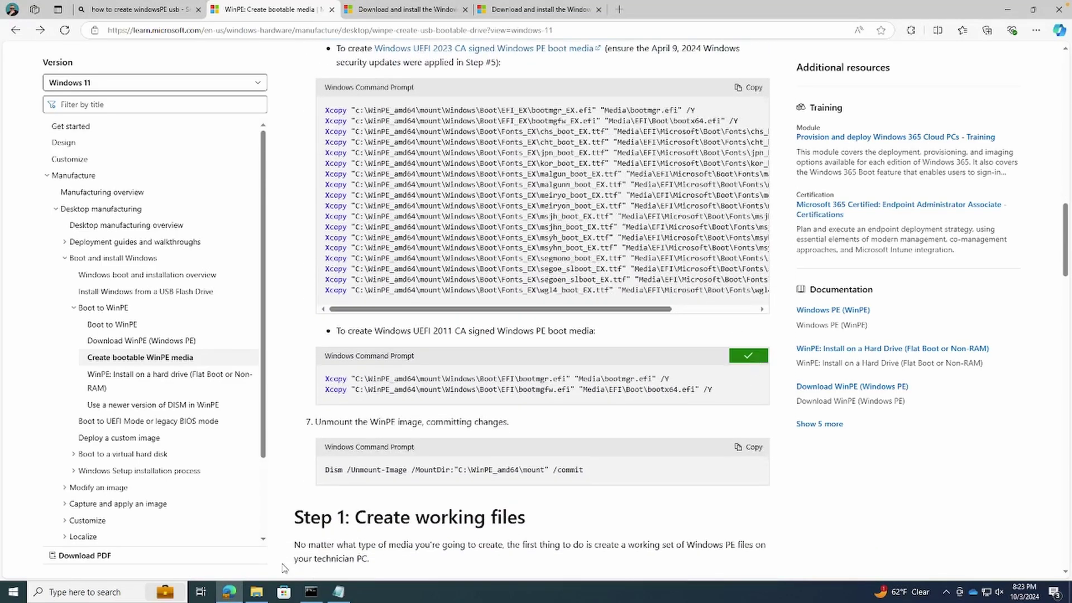
{"action": "left_click", "coordinate": [311, 592]}
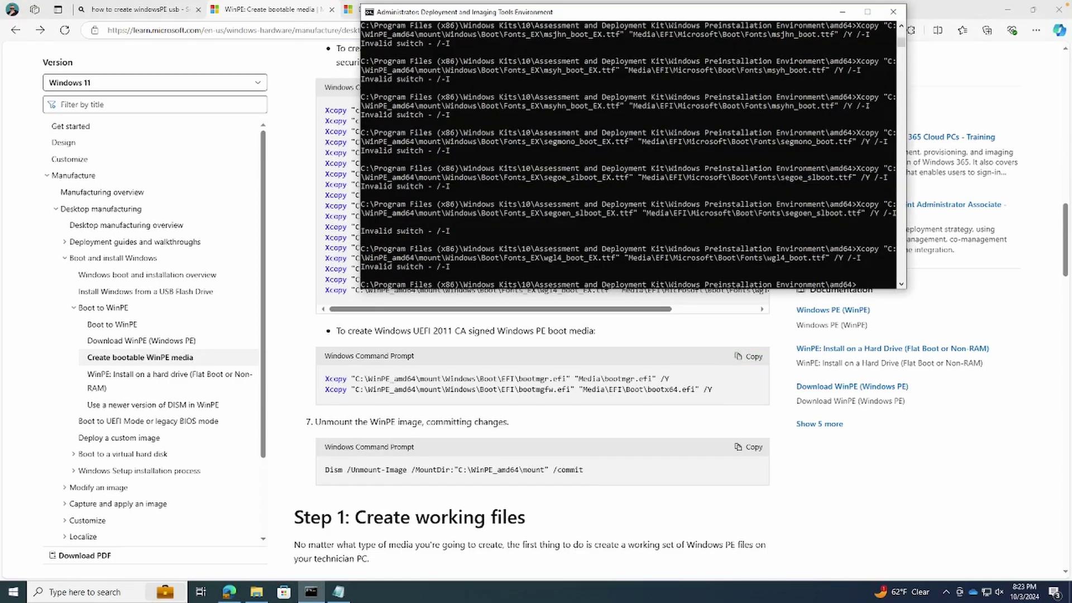
{"action": "right_click", "coordinate": [940, 508]}
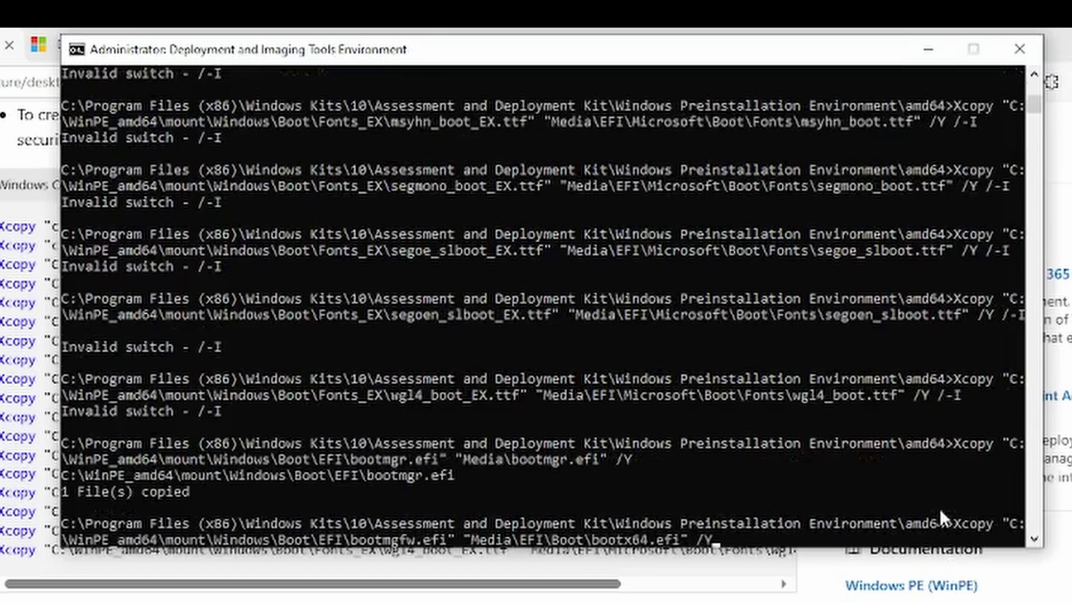
{"action": "key", "text": "Return"}
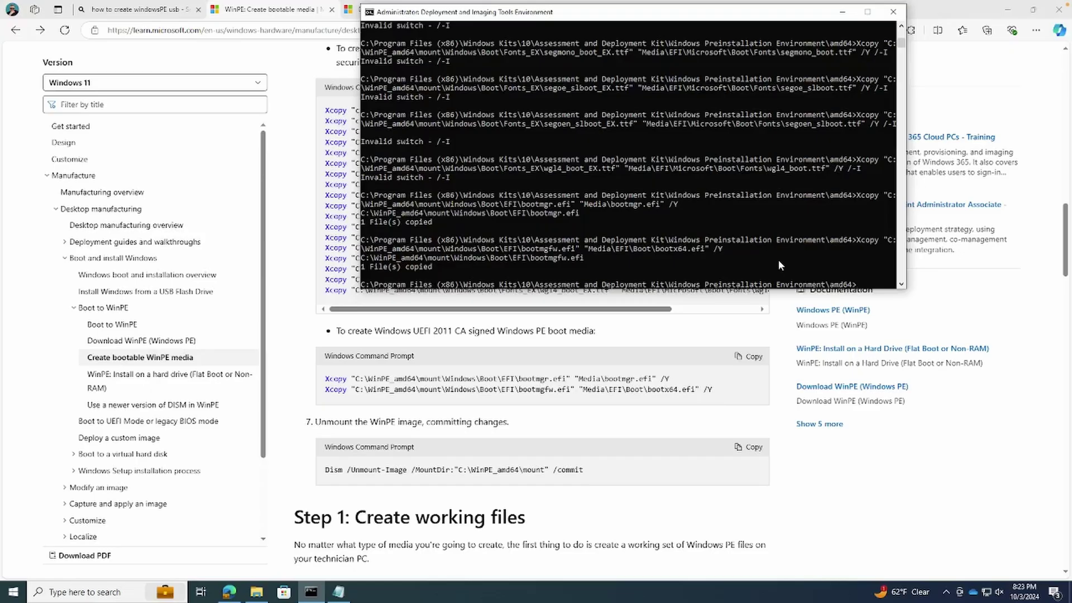
{"action": "scroll", "coordinate": [587, 469], "scroll_direction": "down", "scroll_amount": 1}
{"action": "left_click_drag", "start_coordinate": [584, 407], "coordinate": [330, 410]}
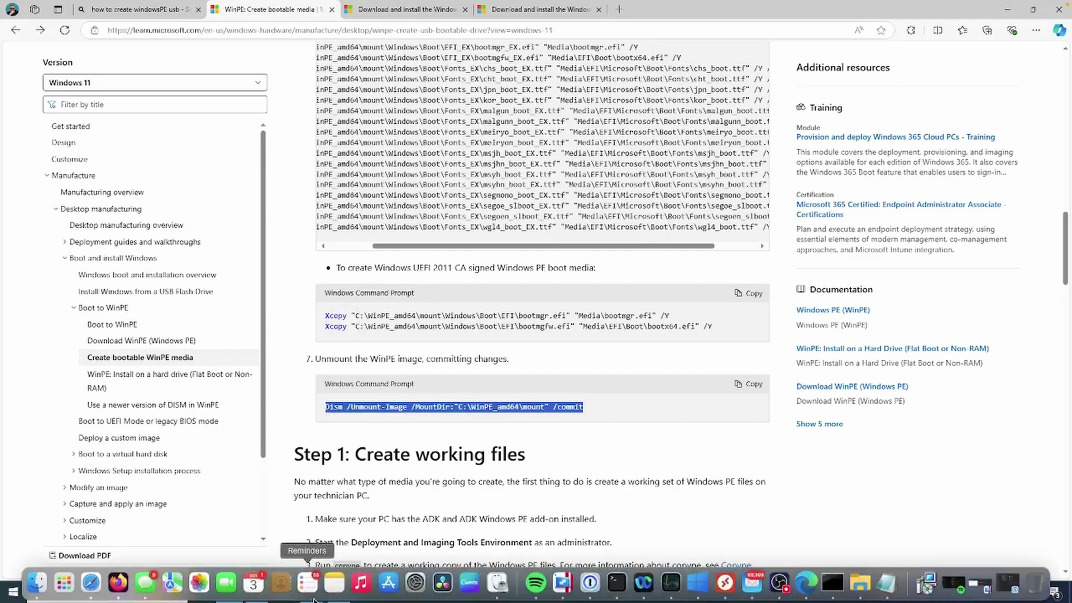
- Paste and run Dism /Unmount-Image with /commit
{"action": "left_click", "coordinate": [310, 590]}
{"action": "key", "text": "ctrl+v"}
{"action": "key", "text": "Return"}
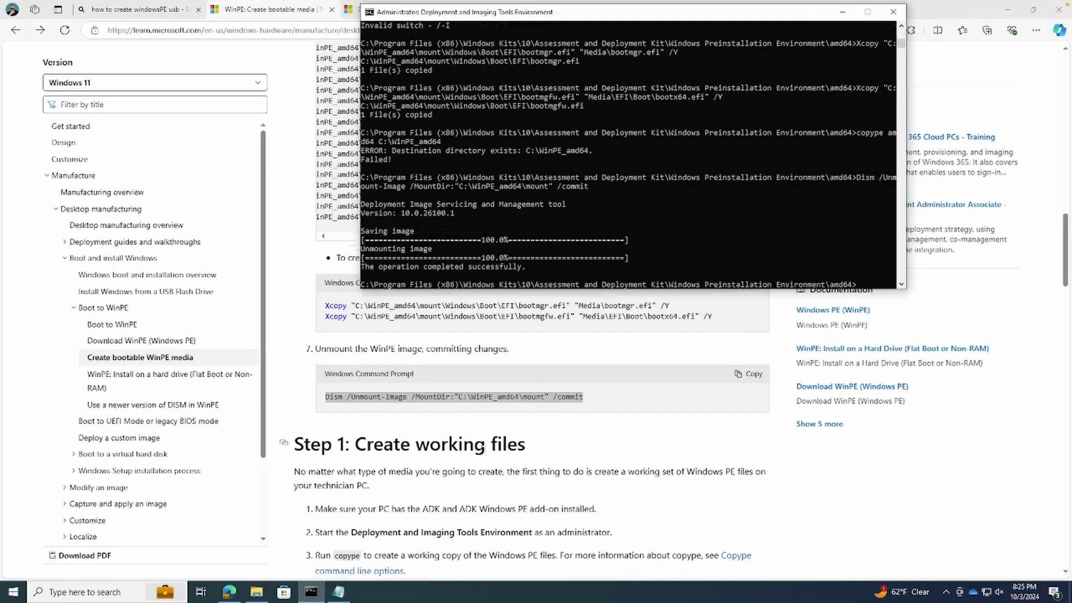
{"action": "scroll", "coordinate": [443, 473], "scroll_direction": "down", "scroll_amount": 3}
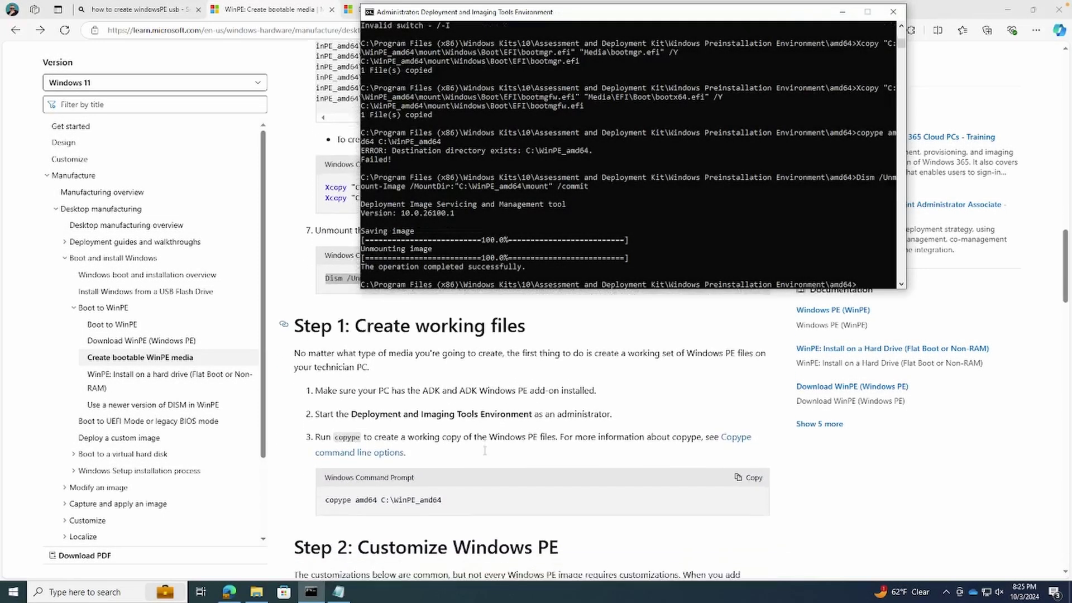
{"action": "left_click_drag", "start_coordinate": [441, 472], "coordinate": [325, 472]}
- Paste and run the copype amd64 C:\WinPE_amd64 command from the documentation
{"action": "key", "text": "ctrl+c"}
{"action": "right_click", "coordinate": [668, 233]}
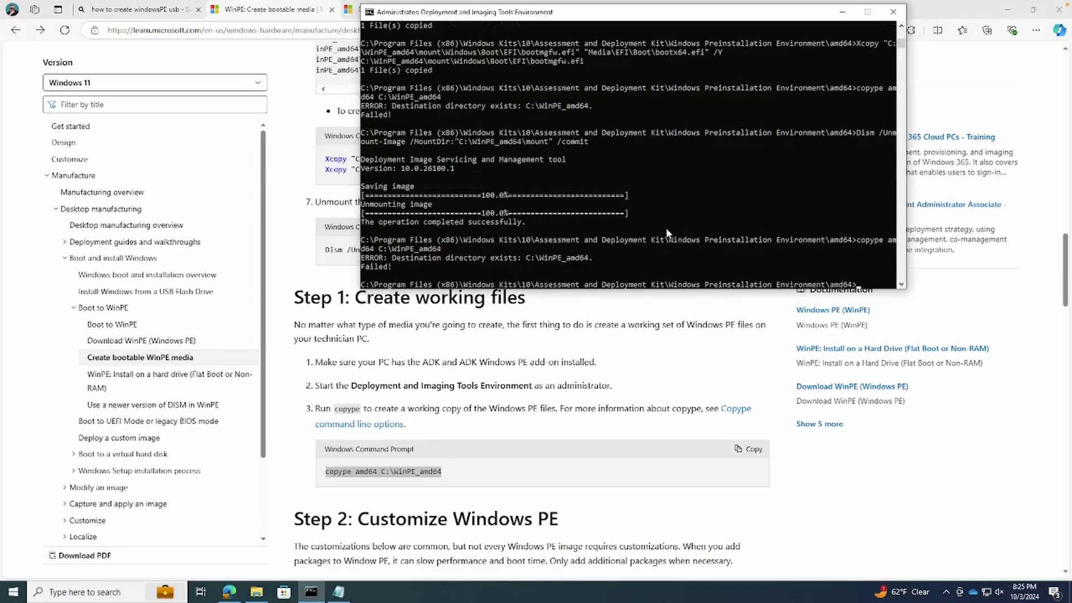
{"action": "left_click", "coordinate": [456, 413]}
{"action": "scroll", "coordinate": [541, 204], "scroll_direction": "up", "scroll_amount": 5}
{"action": "scroll", "coordinate": [542, 204], "scroll_direction": "down", "scroll_amount": 4}
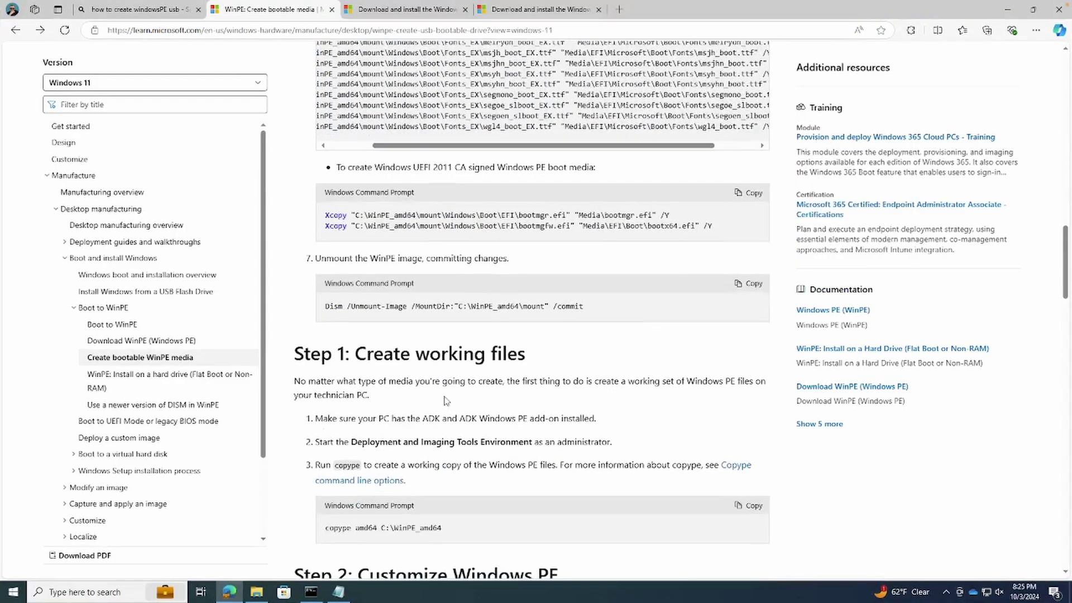
{"action": "scroll", "coordinate": [541, 204], "scroll_direction": "down", "scroll_amount": 2}
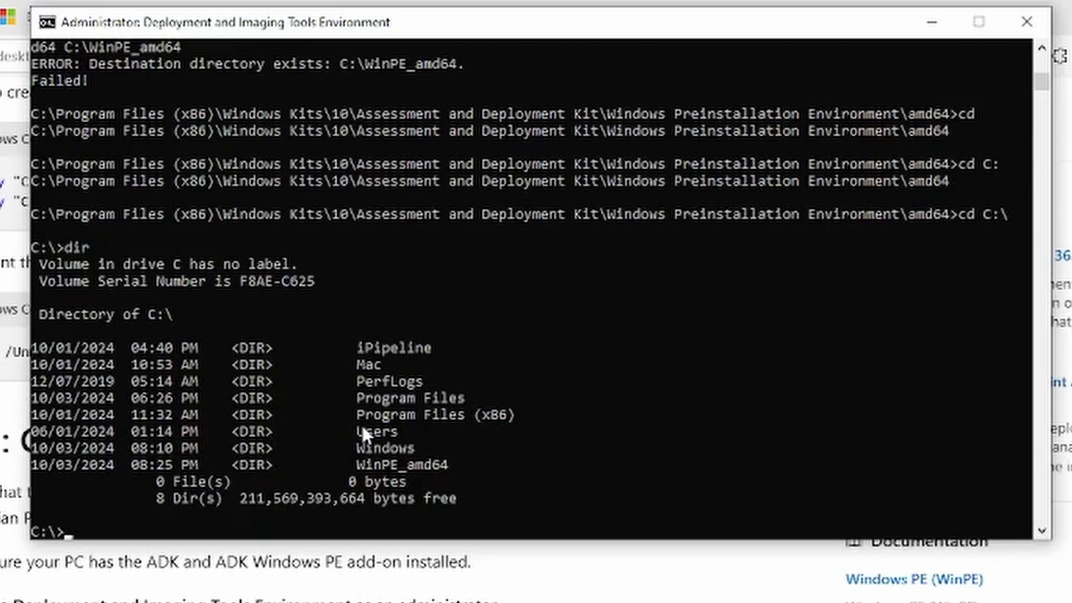
{"action": "type", "text": "rmdir"}
{"action": "type", "text": " Win"}
- Remove the empty C:\WinPE_amd64\mount folder and return to the root of C:
{"action": "key", "text": "Tab"}
{"action": "key", "text": "BackSpace"}
{"action": "key", "text": "BackSpace"}
{"action": "key", "text": "BackSpace"}
{"action": "key", "text": "Tab"}
{"action": "key", "text": "Tab"}
{"action": "key", "text": "Return"}
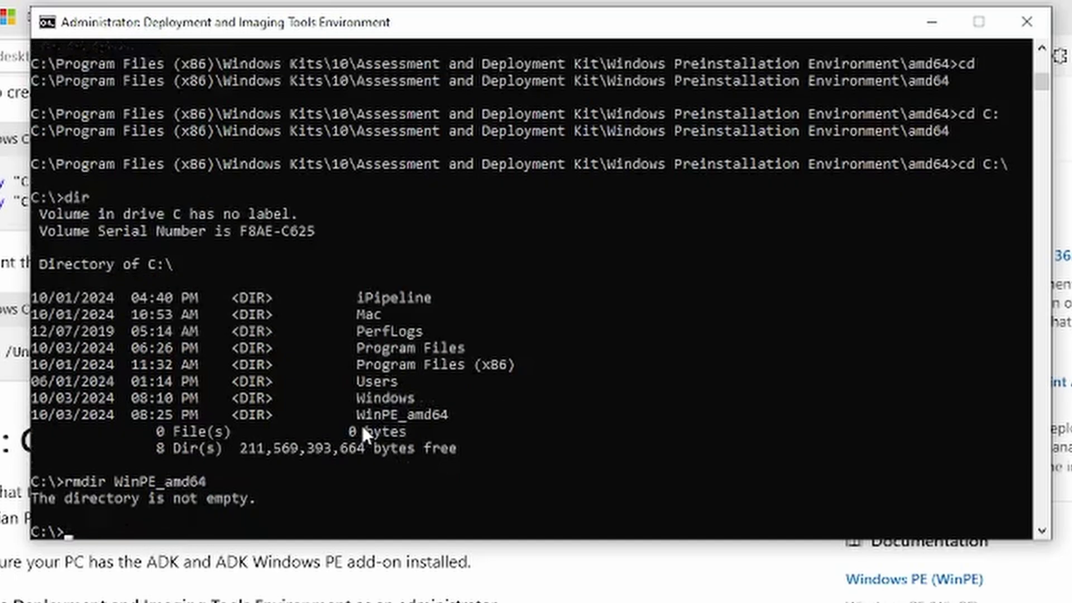
{"action": "type", "text": "cd Windows"}
{"action": "key", "text": "Tab"}
{"action": "key", "text": "Return"}
{"action": "type", "text": "dir"}
{"action": "key", "text": "Return"}
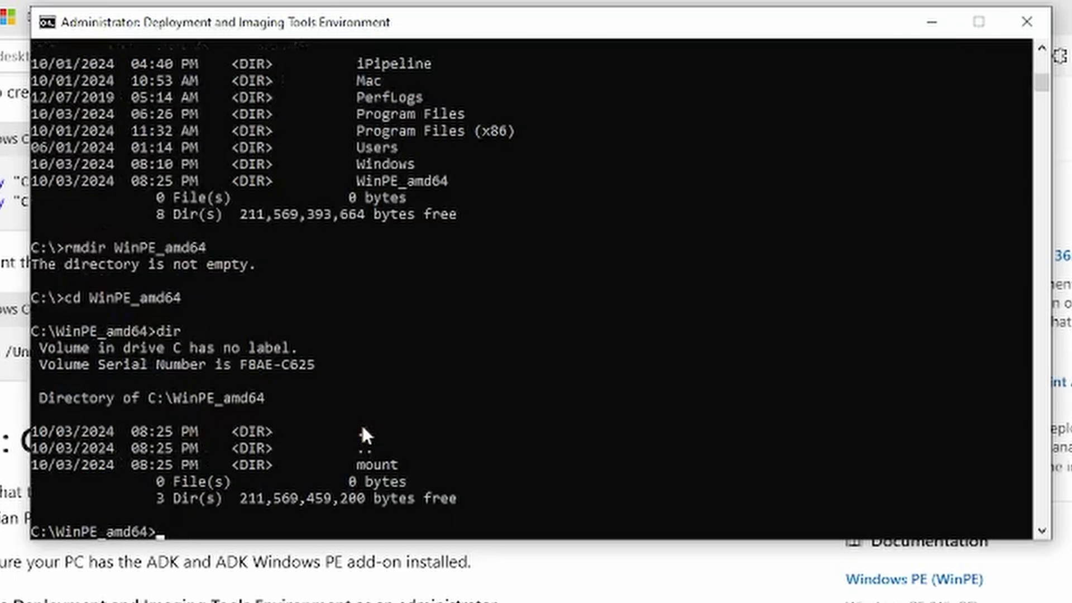
{"action": "type", "text": "rmdir mount"}
{"action": "key", "text": "Return"}
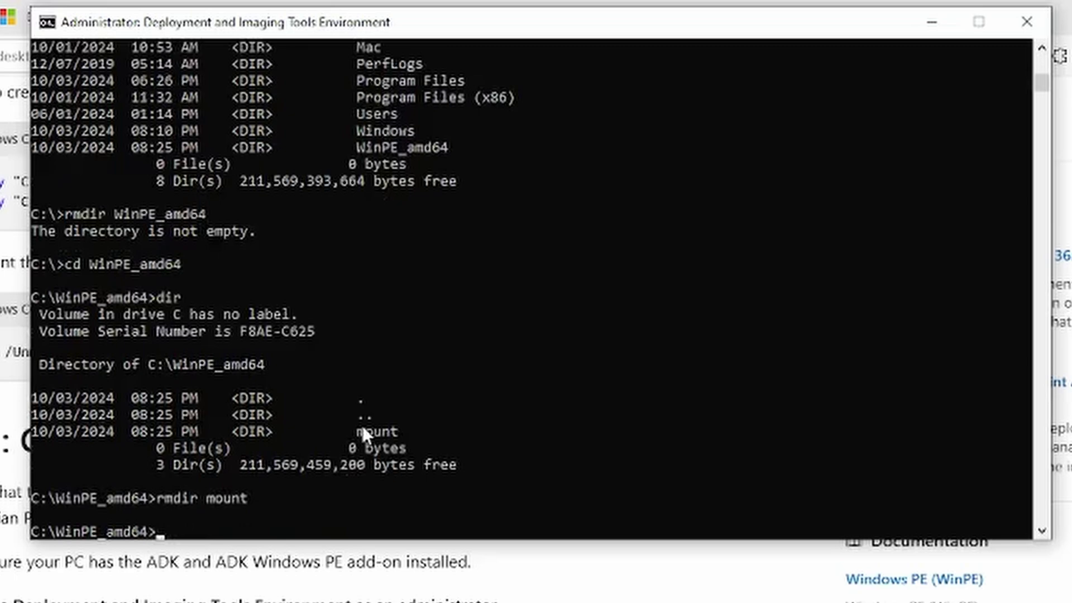
{"action": "type", "text": "cd .."}
{"action": "key", "text": "Return"}
{"action": "type", "text": "rmd"}
- Remove the empty C:\WinPE_amd64 folder and rerun copype amd64 C:\WinPE_amd64
{"action": "key", "text": "BackSpace"}
{"action": "key", "text": "BackSpace"}
{"action": "key", "text": "BackSpace"}
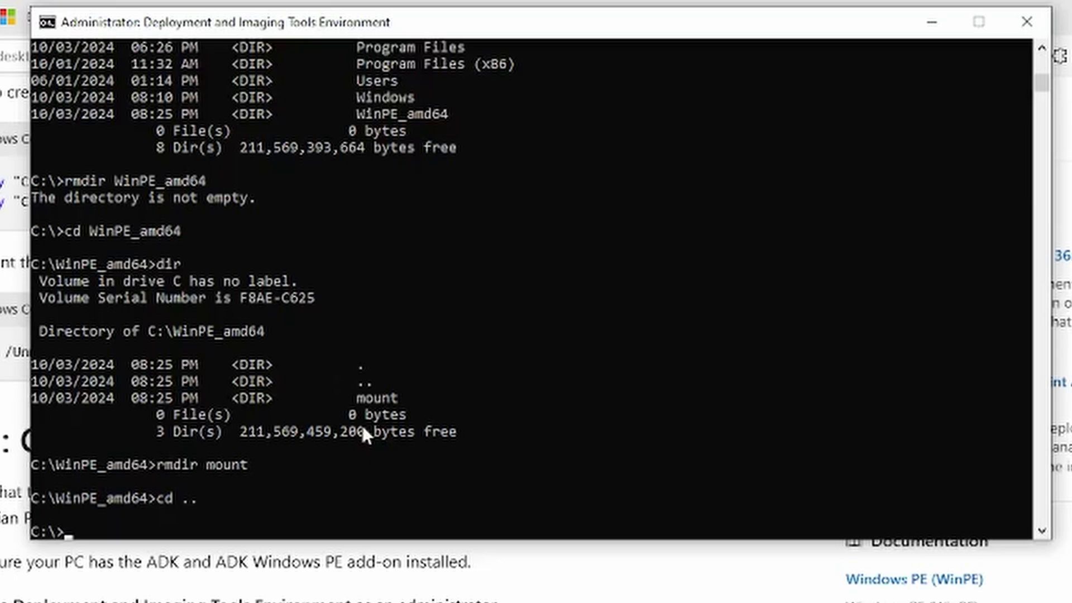
{"action": "type", "text": "WinPE_amd64"}
{"action": "key", "text": "Up"}
{"action": "key", "text": "Up"}
{"action": "key", "text": "Up"}
{"action": "key", "text": "Up"}
{"action": "key", "text": "Down"}
{"action": "key", "text": "BackSpace"}
{"action": "key", "text": "BackSpace"}
{"action": "key", "text": "BackSpace"}
{"action": "type", "text": "cd"}
{"action": "key", "text": "Up"}
{"action": "key", "text": "Up"}
{"action": "key", "text": "Return"}
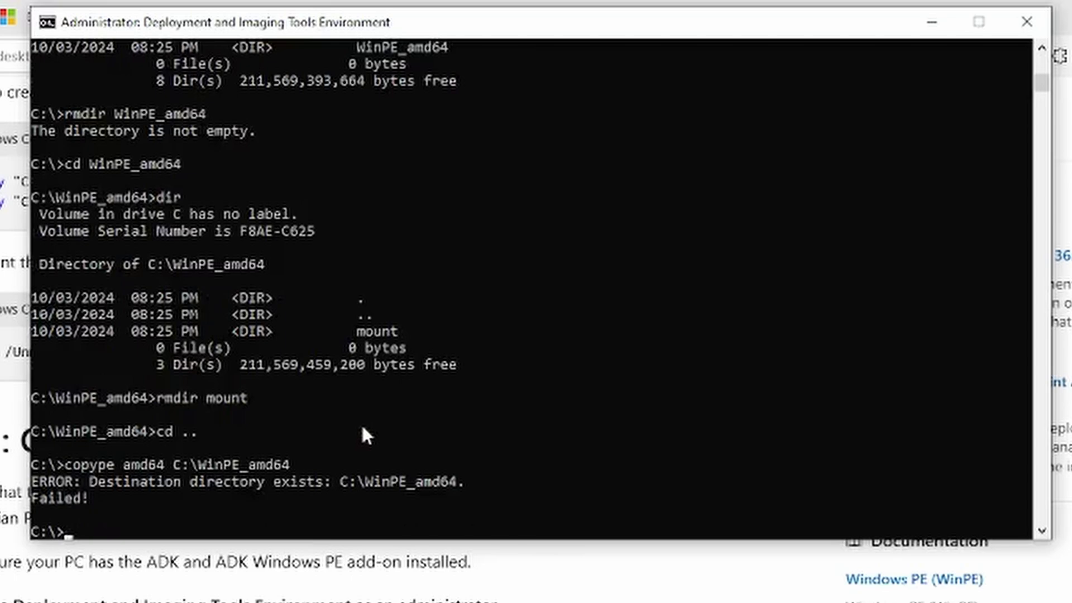
{"action": "type", "text": "rmdir Windows"}
{"action": "key", "text": "Tab"}
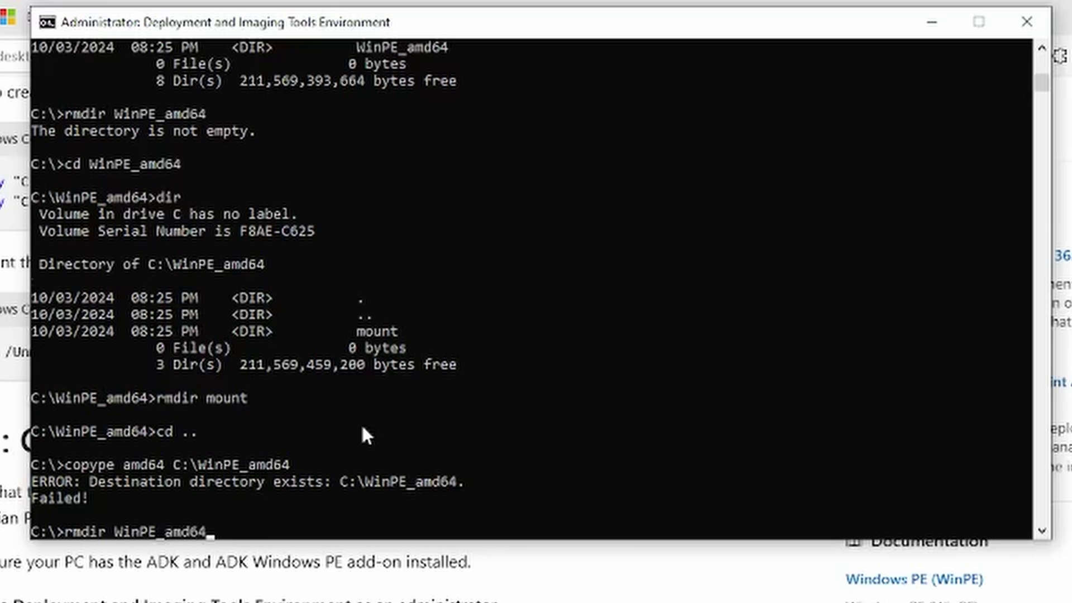
{"action": "key", "text": "Return"}
{"action": "key", "text": "Up"}
{"action": "key", "text": "Up"}
{"action": "key", "text": "Return"}
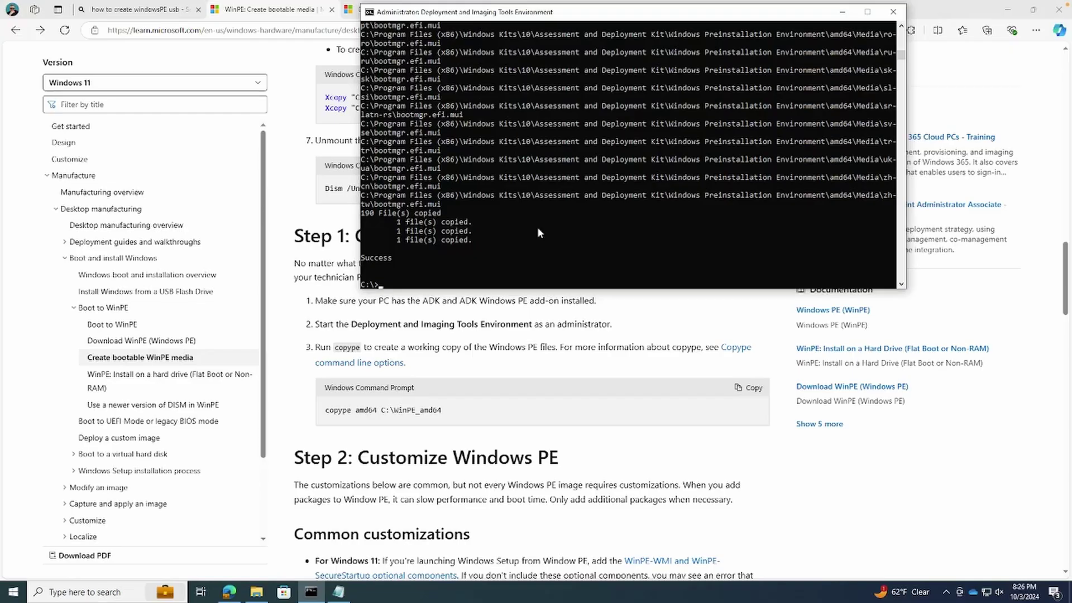
{"action": "scroll", "coordinate": [448, 366], "scroll_direction": "down", "scroll_amount": 1}
{"action": "scroll", "coordinate": [450, 365], "scroll_direction": "down", "scroll_amount": 1}
{"action": "scroll", "coordinate": [440, 352], "scroll_direction": "down", "scroll_amount": 1}
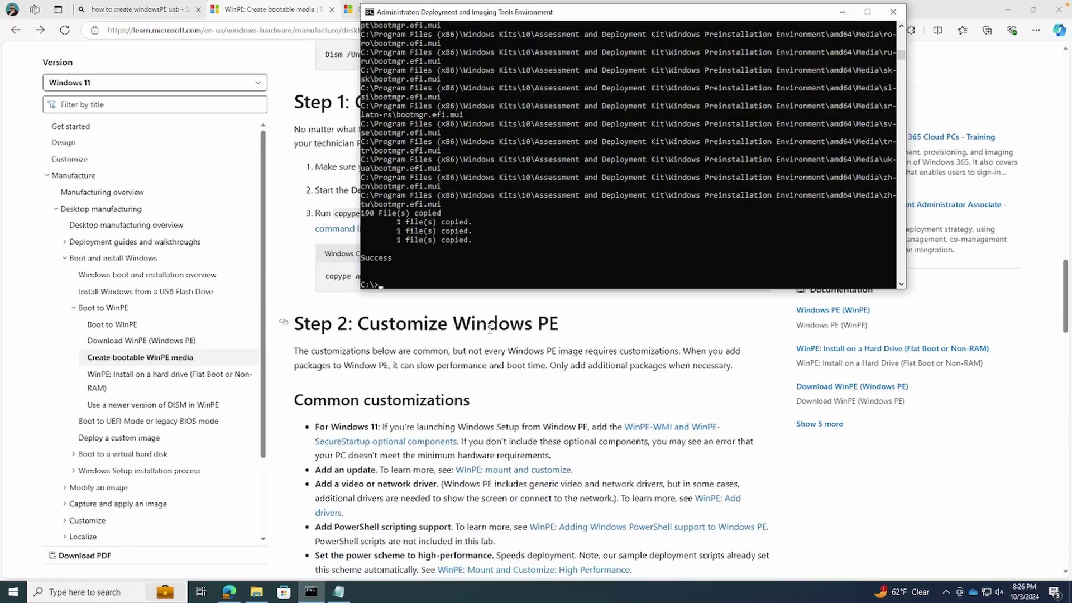
{"action": "scroll", "coordinate": [446, 355], "scroll_direction": "down", "scroll_amount": 1}
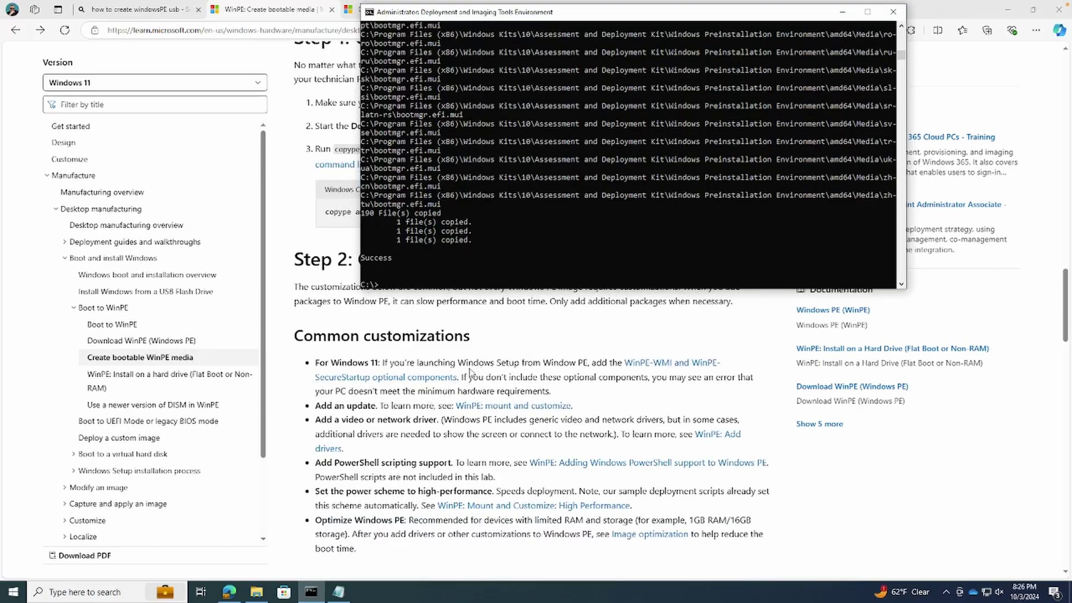
{"action": "scroll", "coordinate": [513, 366], "scroll_direction": "down", "scroll_amount": 1}
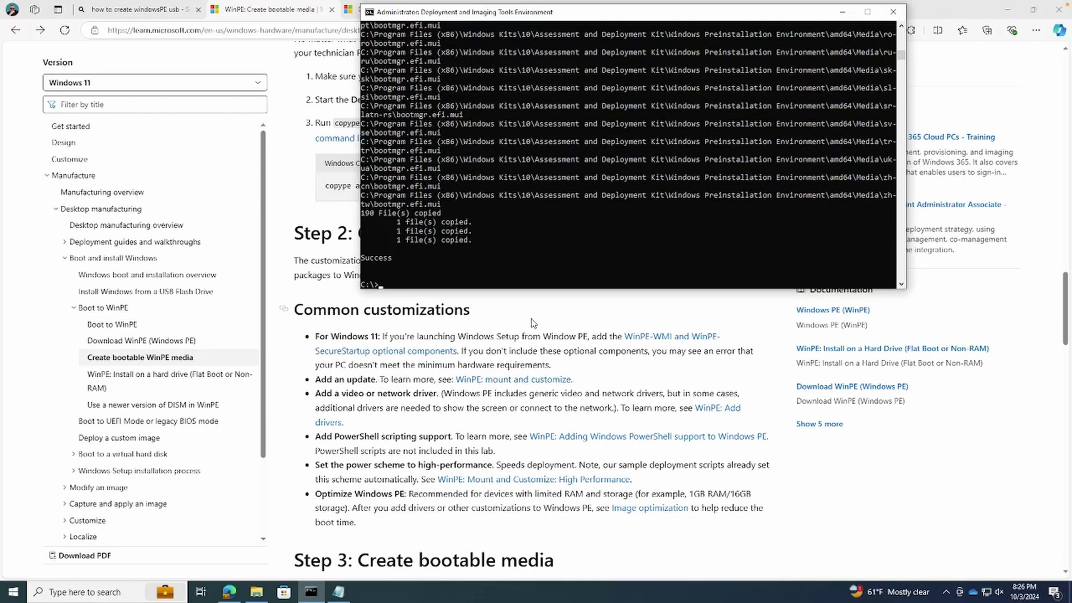
{"action": "scroll", "coordinate": [379, 494], "scroll_direction": "down", "scroll_amount": 1}
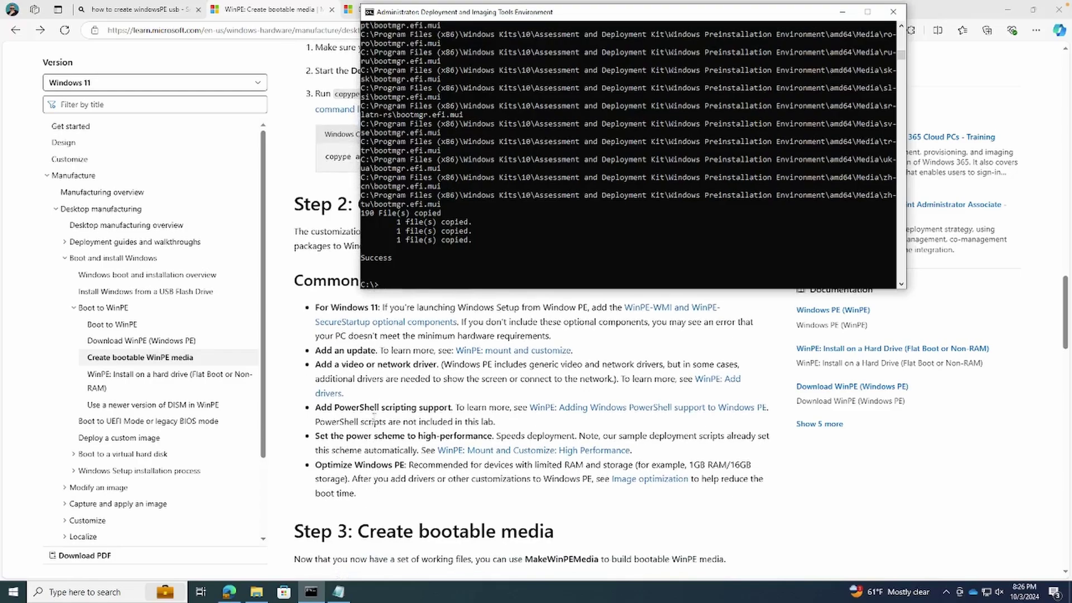
- Scroll the Microsoft Learn article to Step 3 and select the word MakeWinPEMedia
{"action": "left_click", "coordinate": [505, 407]}
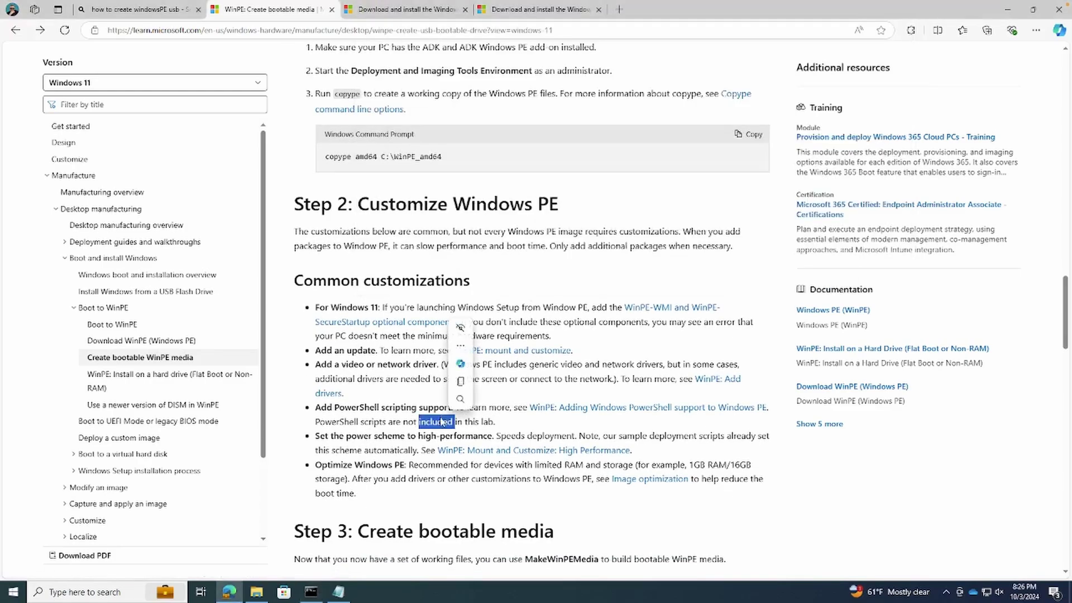
{"action": "scroll", "coordinate": [421, 459], "scroll_direction": "down", "scroll_amount": 3}
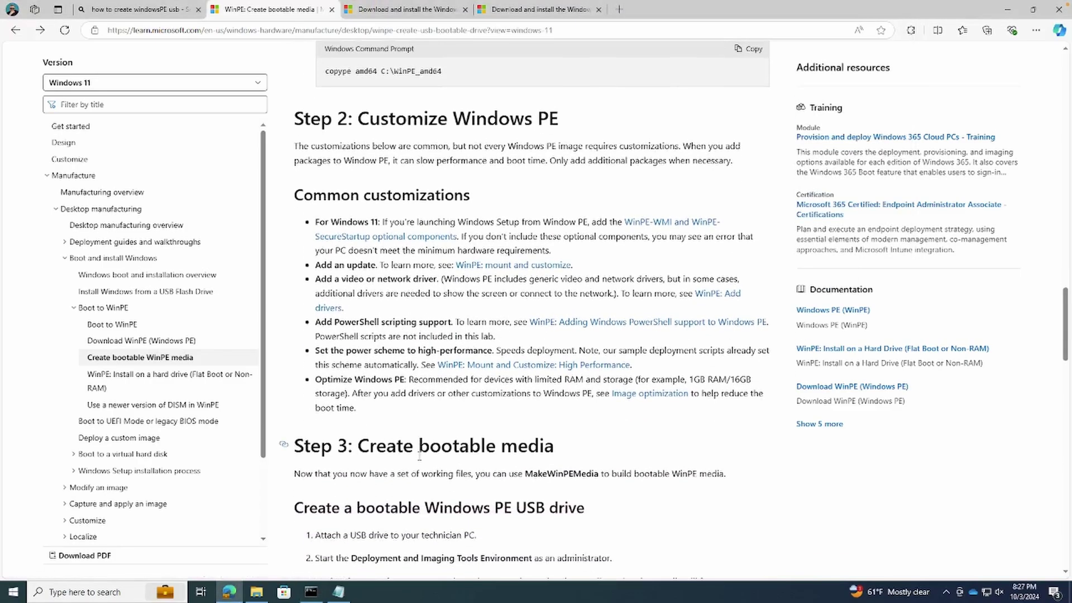
{"action": "scroll", "coordinate": [418, 452], "scroll_direction": "down", "scroll_amount": 1}
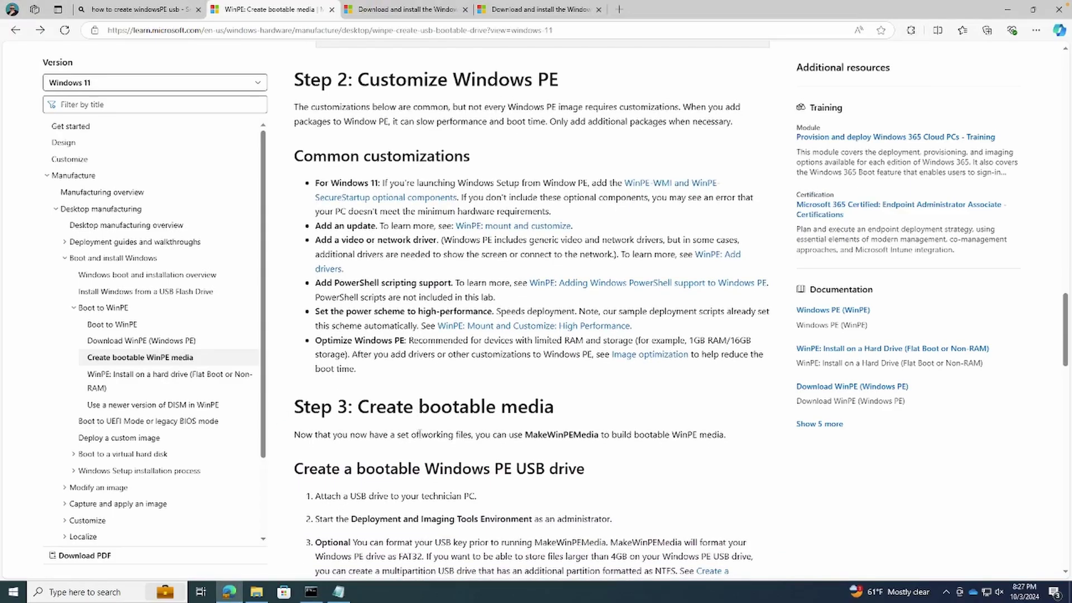
{"action": "double_click", "coordinate": [544, 435]}
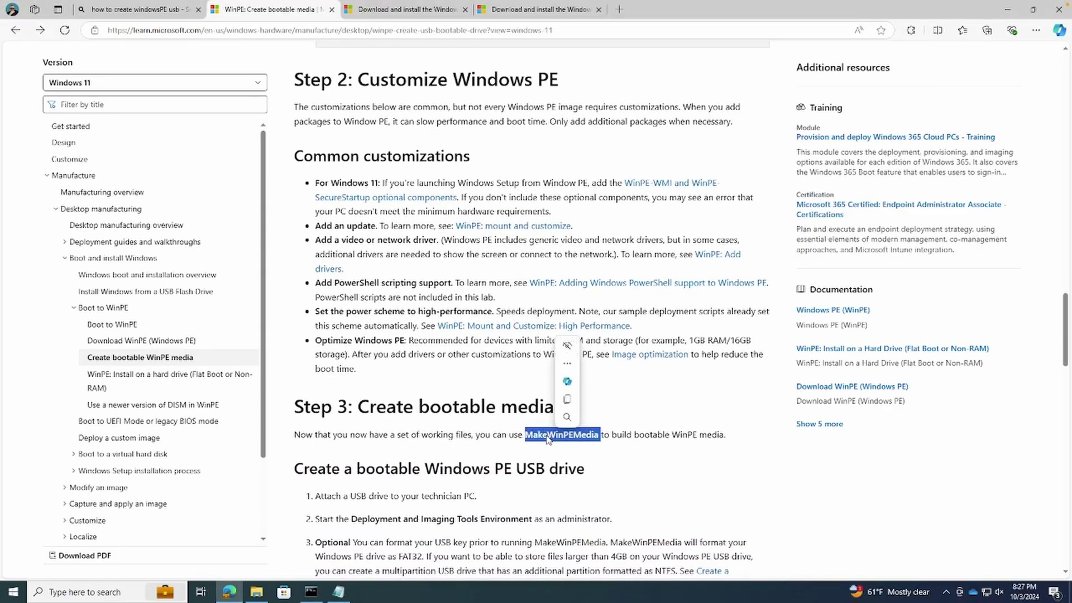
{"action": "scroll", "coordinate": [548, 440], "scroll_direction": "down", "scroll_amount": 1}
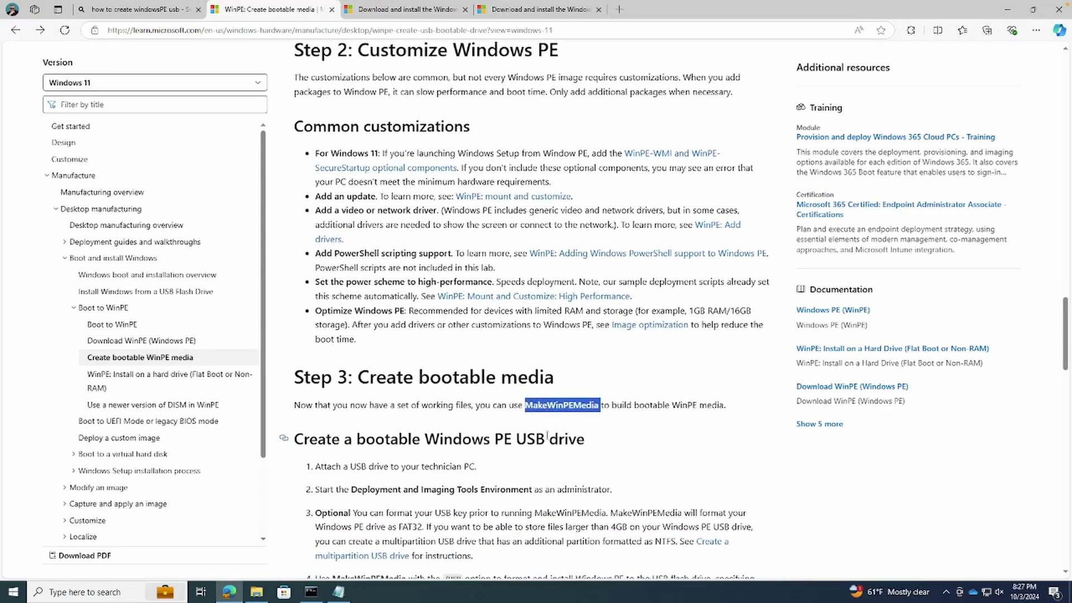
{"action": "scroll", "coordinate": [548, 435], "scroll_direction": "down", "scroll_amount": 3}
{"action": "scroll", "coordinate": [548, 436], "scroll_direction": "down", "scroll_amount": 1}
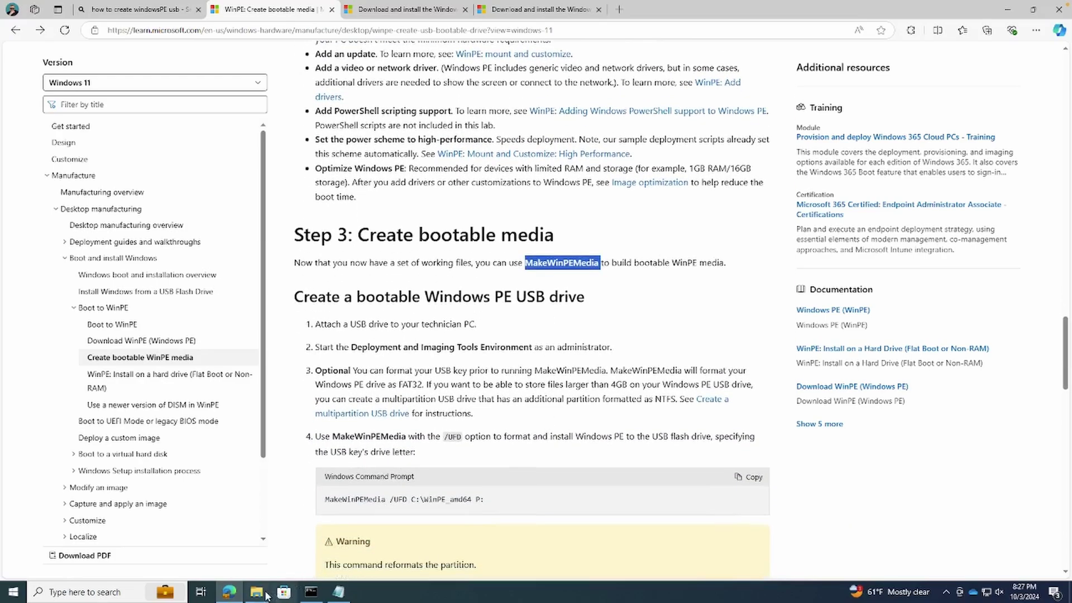
- Quick-format USB (E:) as FAT32, then view its empty contents in File Explorer
{"action": "left_click", "coordinate": [256, 592]}
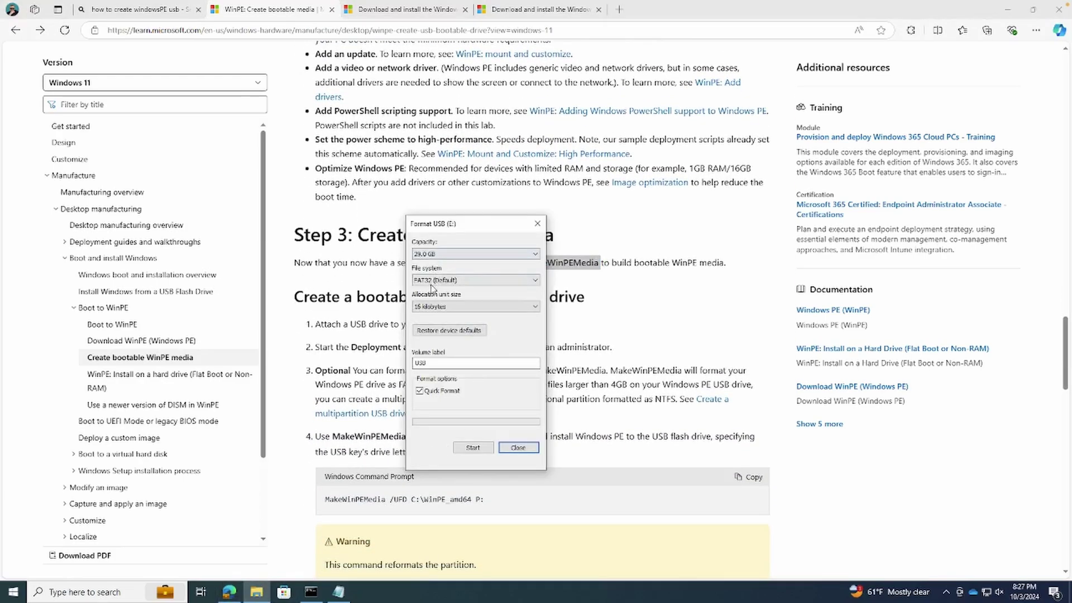
{"action": "left_click", "coordinate": [480, 450]}
{"action": "left_click", "coordinate": [559, 297]}
{"action": "left_click", "coordinate": [538, 224]}
{"action": "left_click", "coordinate": [256, 591]}
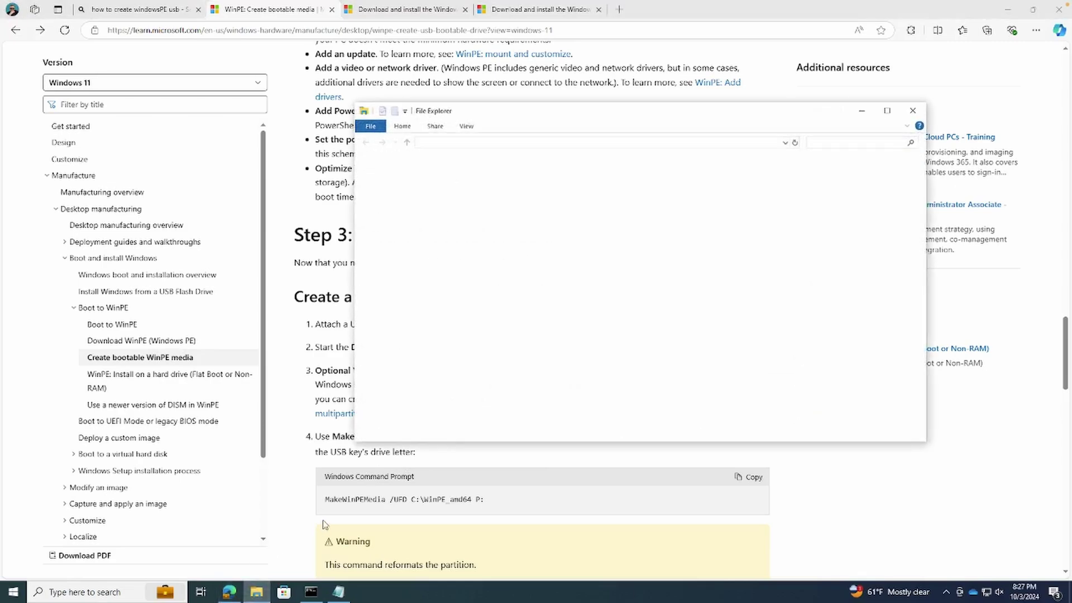
{"action": "left_click", "coordinate": [397, 419]}
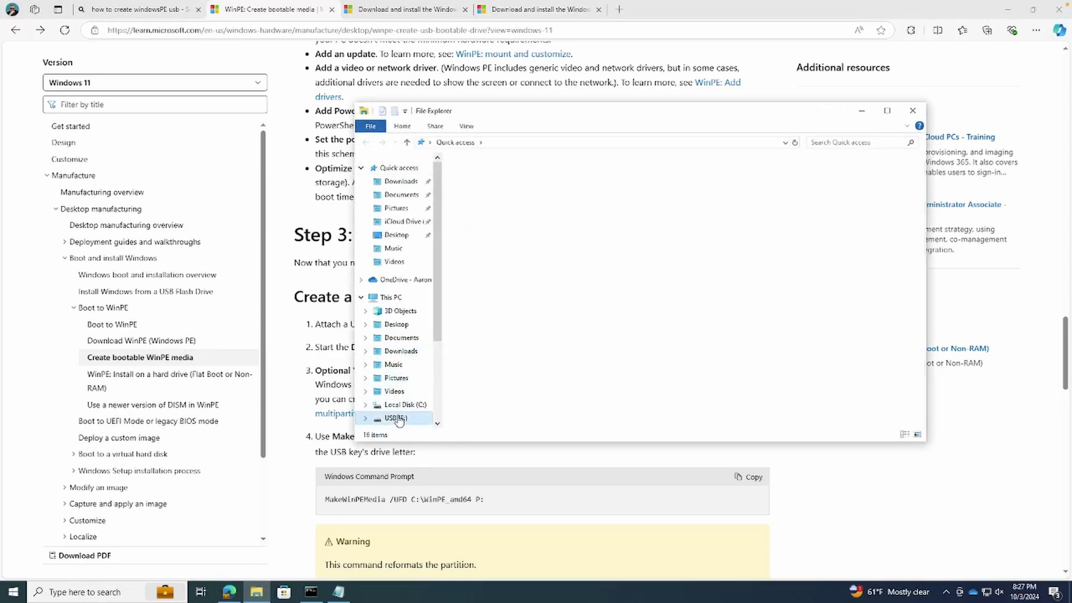
{"action": "left_click_drag", "start_coordinate": [503, 111], "coordinate": [703, 81]}
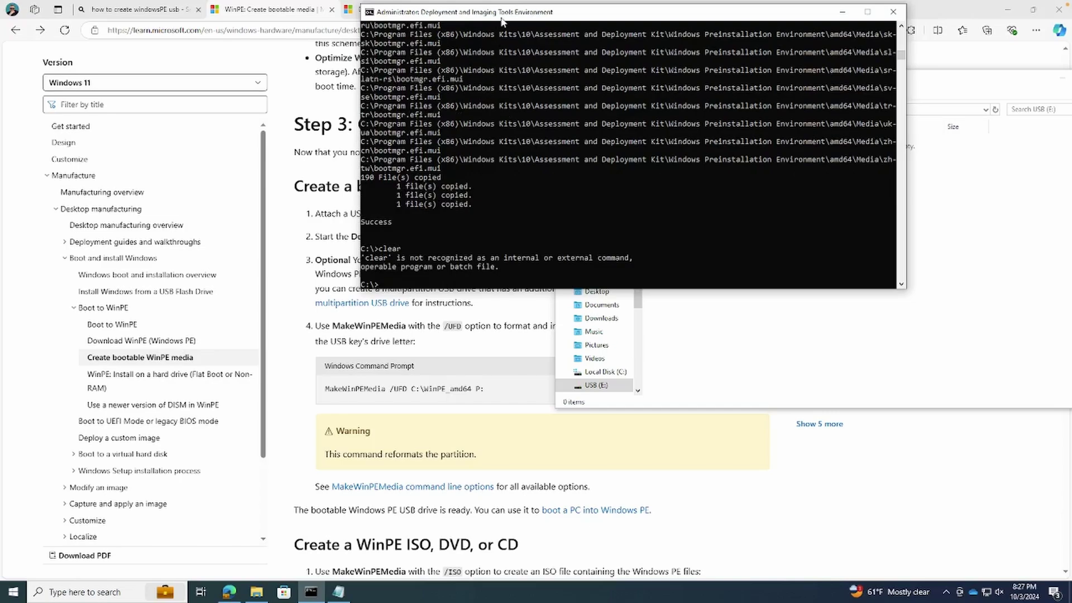
- Copy the MakeWinPEMedia /UFD C:\WinPE_amd64 P: command from the Microsoft Learn page
{"action": "left_click_drag", "start_coordinate": [502, 20], "coordinate": [631, 42]}
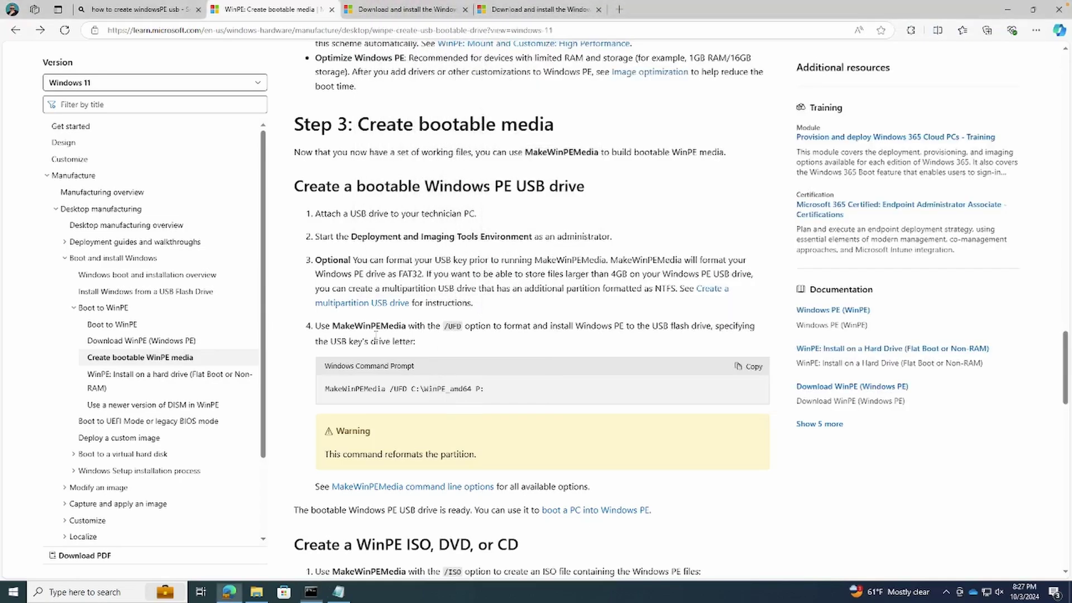
{"action": "left_click", "coordinate": [375, 336]}
{"action": "left_click_drag", "start_coordinate": [483, 390], "coordinate": [325, 391]}
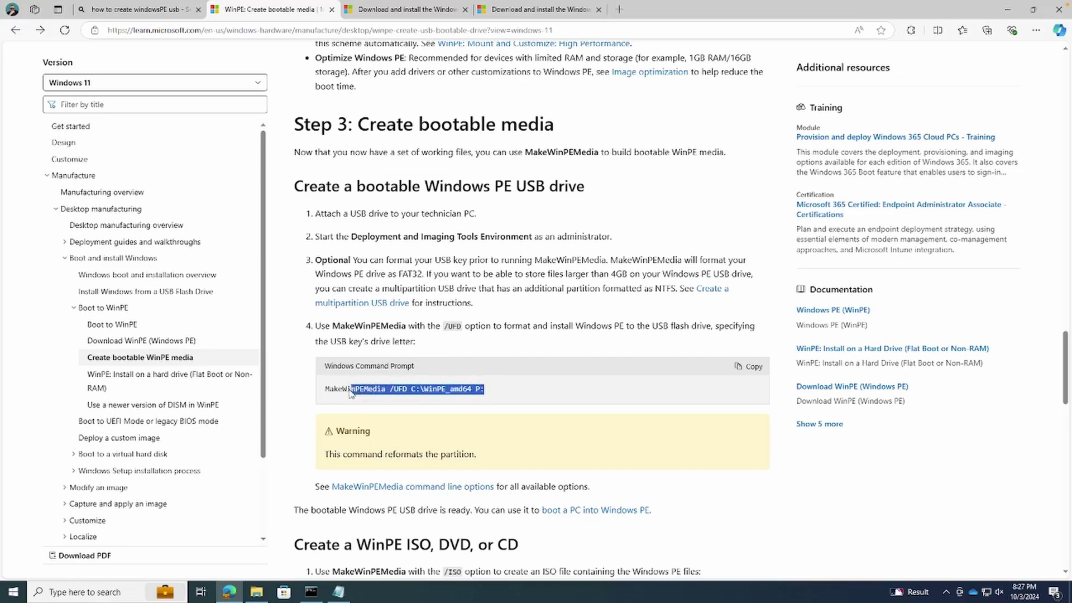
{"action": "left_click", "coordinate": [421, 400]}
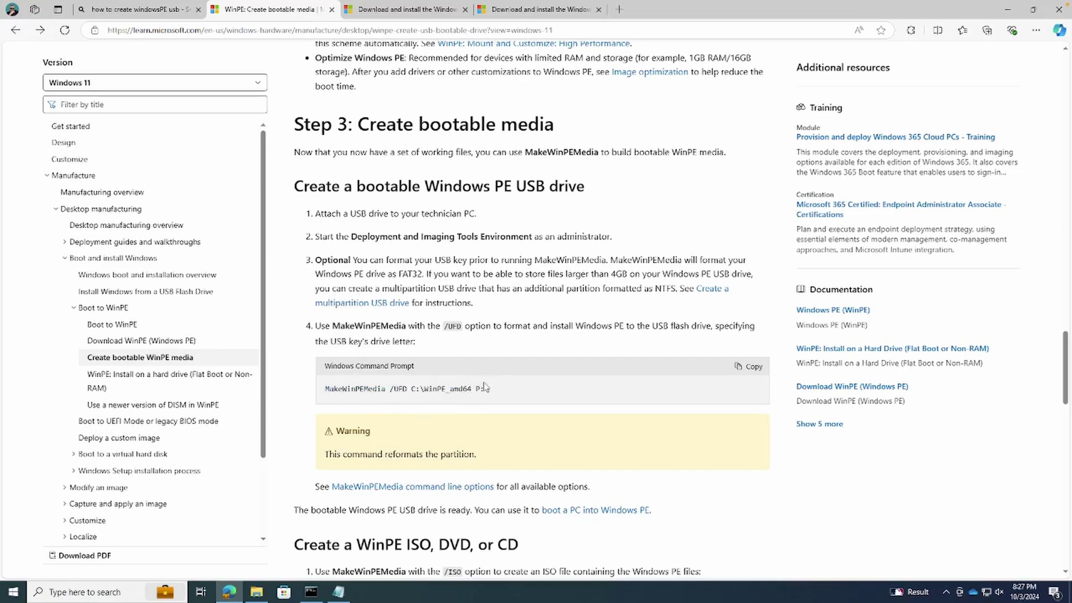
{"action": "left_click_drag", "start_coordinate": [470, 389], "coordinate": [325, 389]}
{"action": "key", "text": "ctrl+c"}
- Run MakeWinPEMedia against drive E: in the console and confirm formatting with Y
{"action": "key", "text": "alt+Tab"}
{"action": "key", "text": "ctrl+v"}
{"action": "type", "text": "E"}
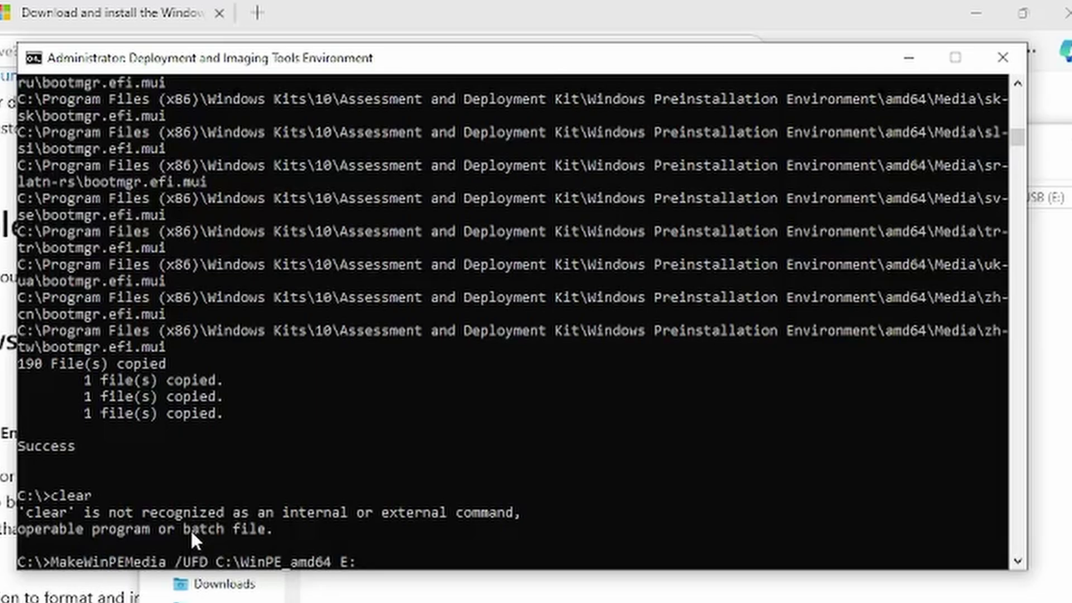
{"action": "key", "text": "Return"}
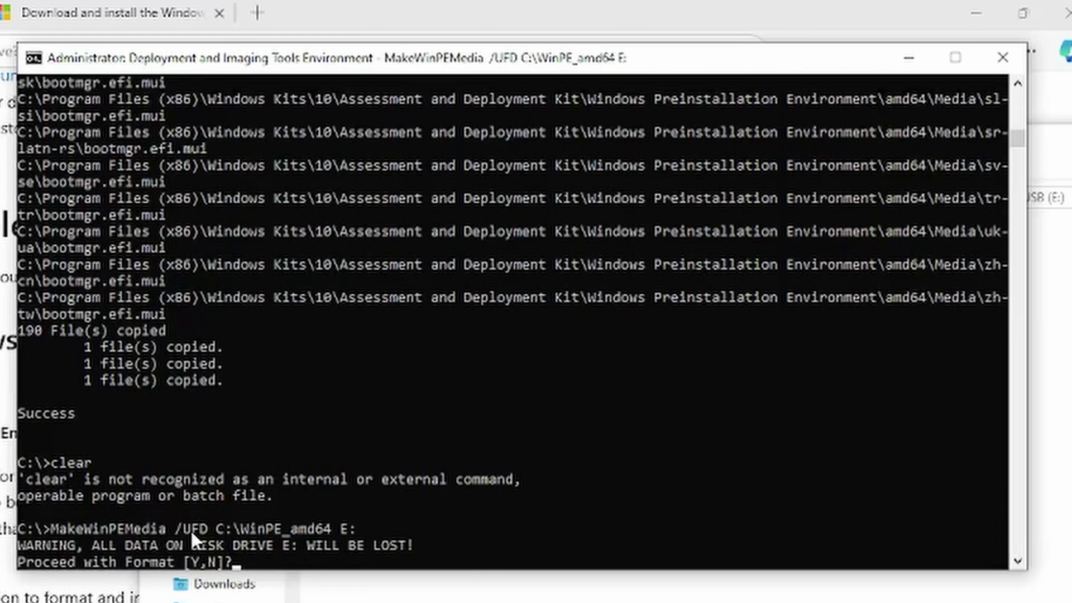
{"action": "type", "text": "Y"}
{"action": "key", "text": "Return"}
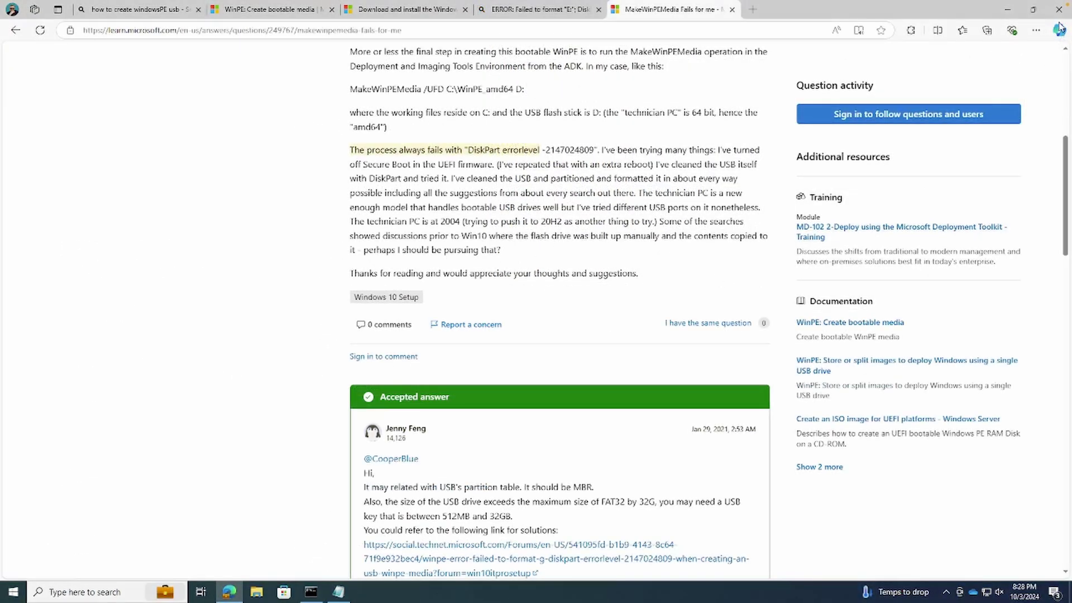
- Minimize Edge and the Notepad notes window to uncover the desktop
{"action": "left_click", "coordinate": [1008, 12]}
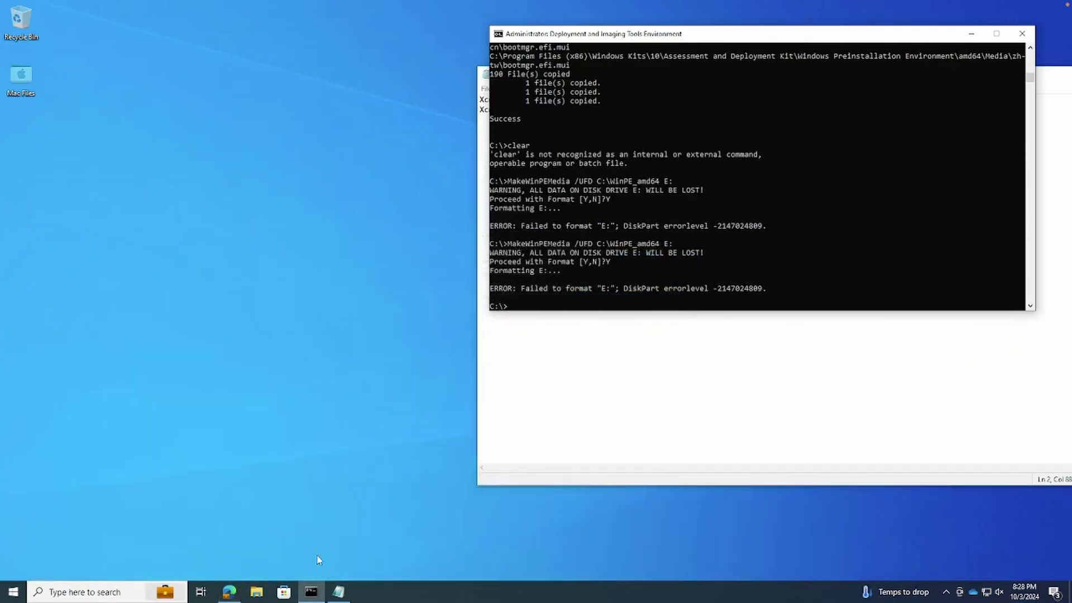
{"action": "left_click", "coordinate": [337, 592]}
{"action": "left_click", "coordinate": [336, 593]}
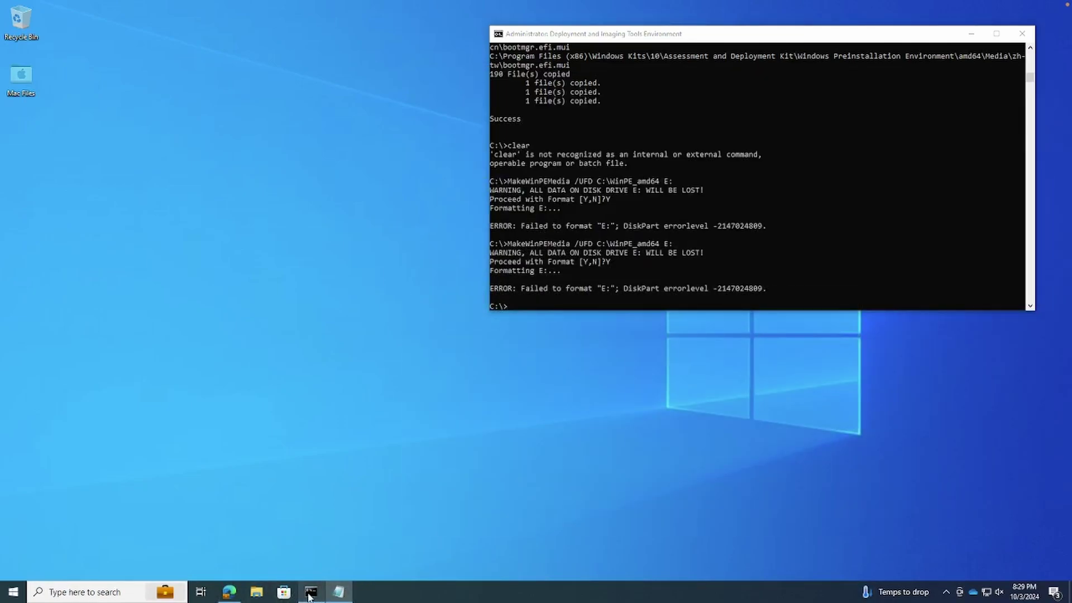
- Open Disk Management from search and delete the USB disk's WINPE (E:) volume
{"action": "left_click", "coordinate": [138, 593]}
{"action": "type", "text": "pa"}
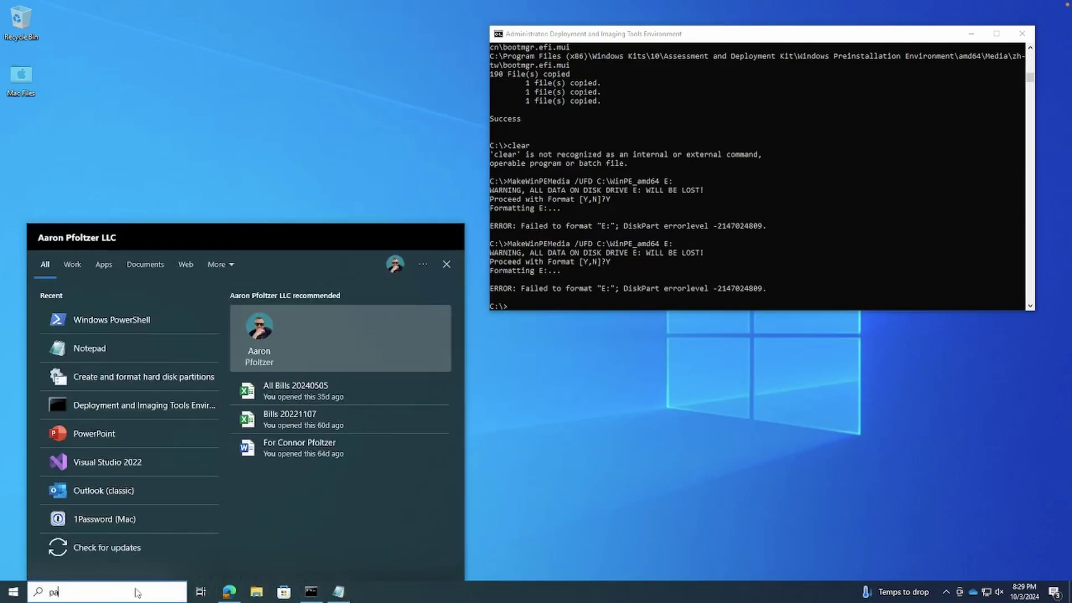
{"action": "type", "text": "rtit"}
{"action": "key", "text": "Return"}
{"action": "right_click", "coordinate": [116, 336]}
{"action": "left_click", "coordinate": [142, 358]}
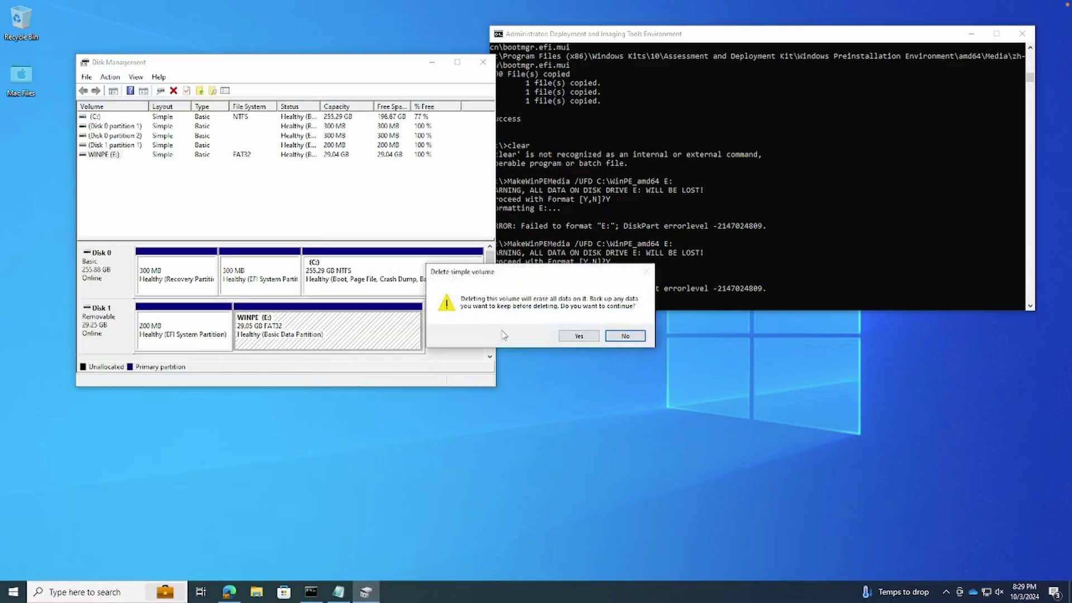
{"action": "left_click", "coordinate": [579, 336]}
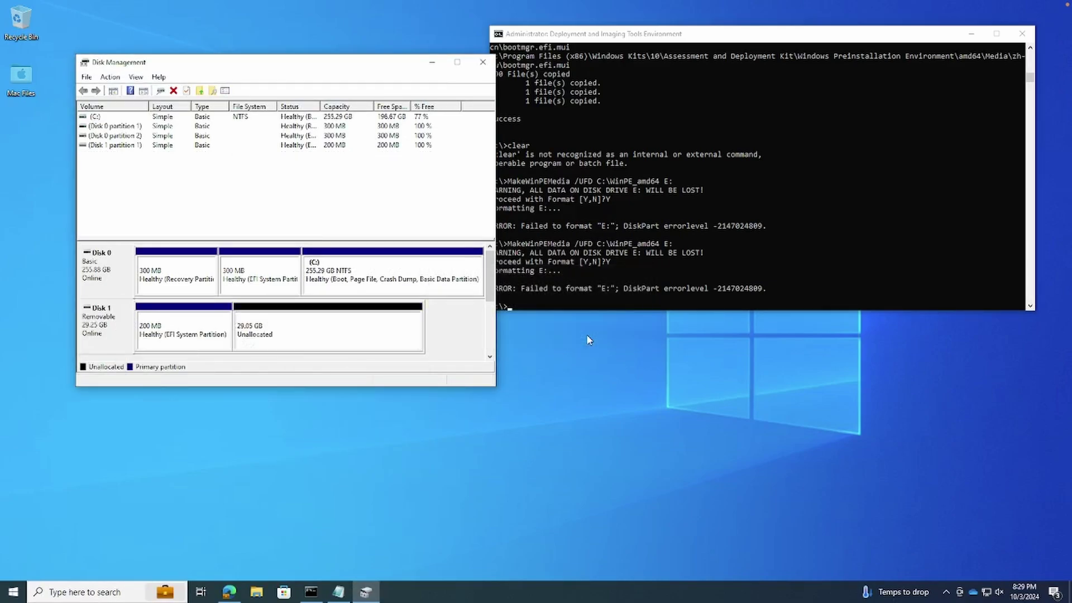
- Check the context menus for the EFI System Partition, unallocated space and Disk 1
{"action": "right_click", "coordinate": [210, 340]}
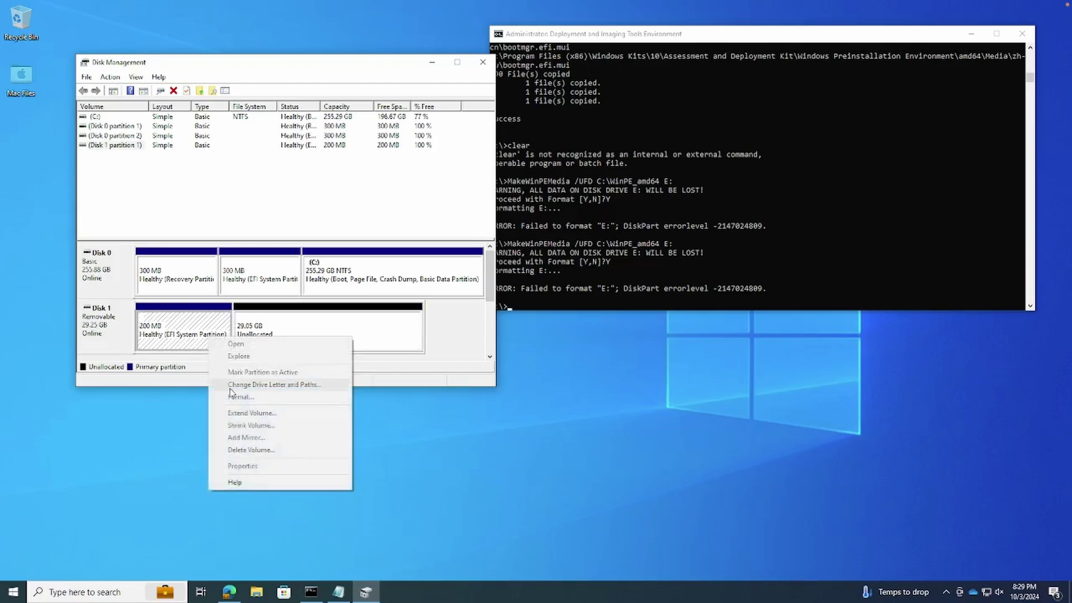
{"action": "left_click", "coordinate": [186, 334]}
{"action": "right_click", "coordinate": [279, 331]}
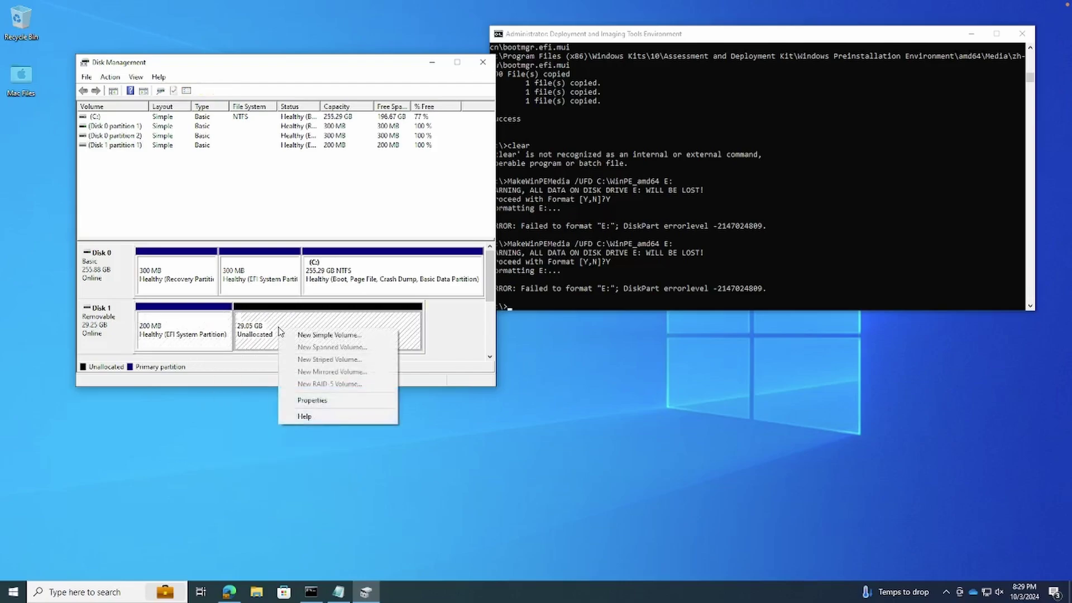
{"action": "left_click", "coordinate": [230, 330]}
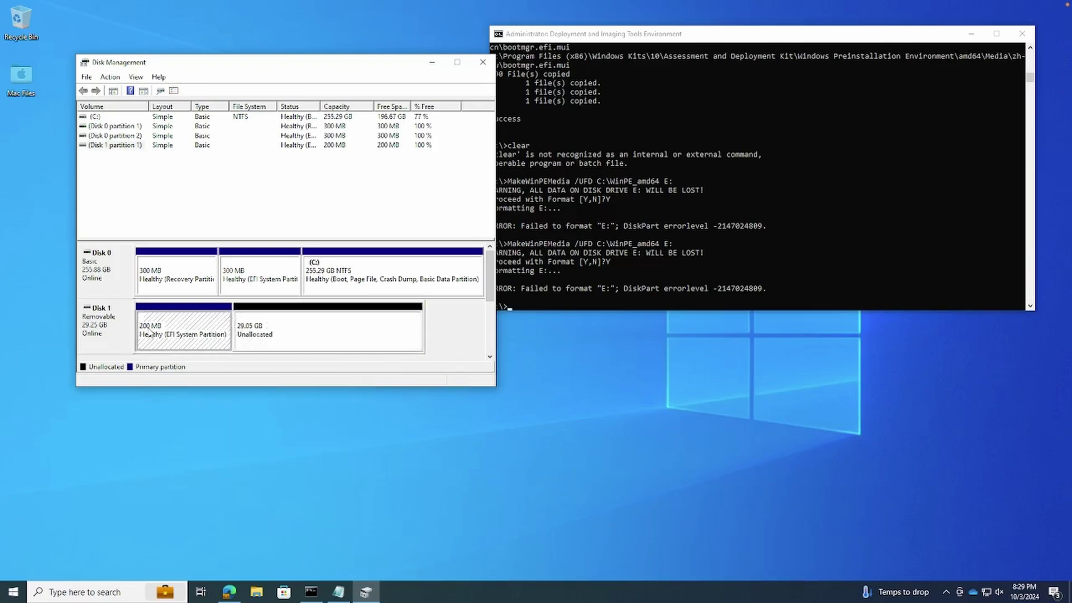
{"action": "left_click", "coordinate": [114, 333]}
{"action": "right_click", "coordinate": [115, 333]}
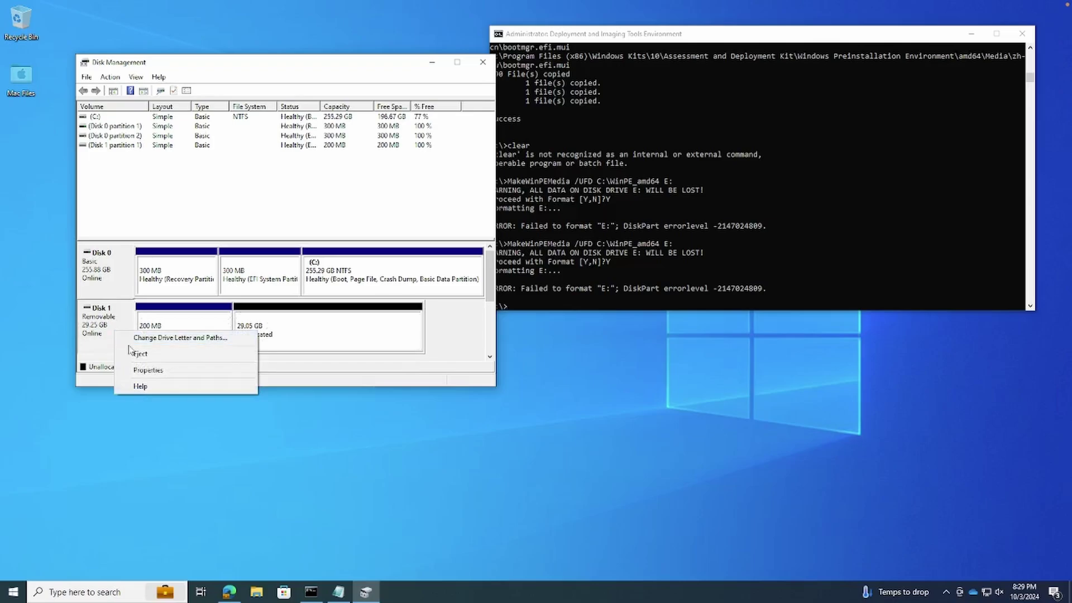
{"action": "left_click", "coordinate": [98, 340]}
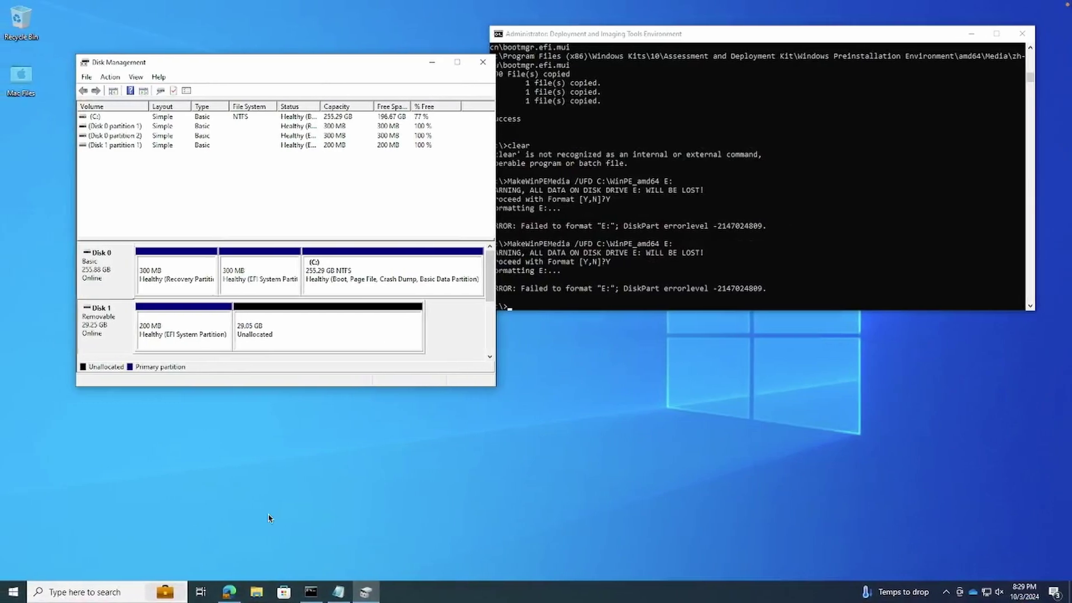
- Select the USB disk's unallocated space, then open and close its action menu
{"action": "left_click", "coordinate": [256, 592]}
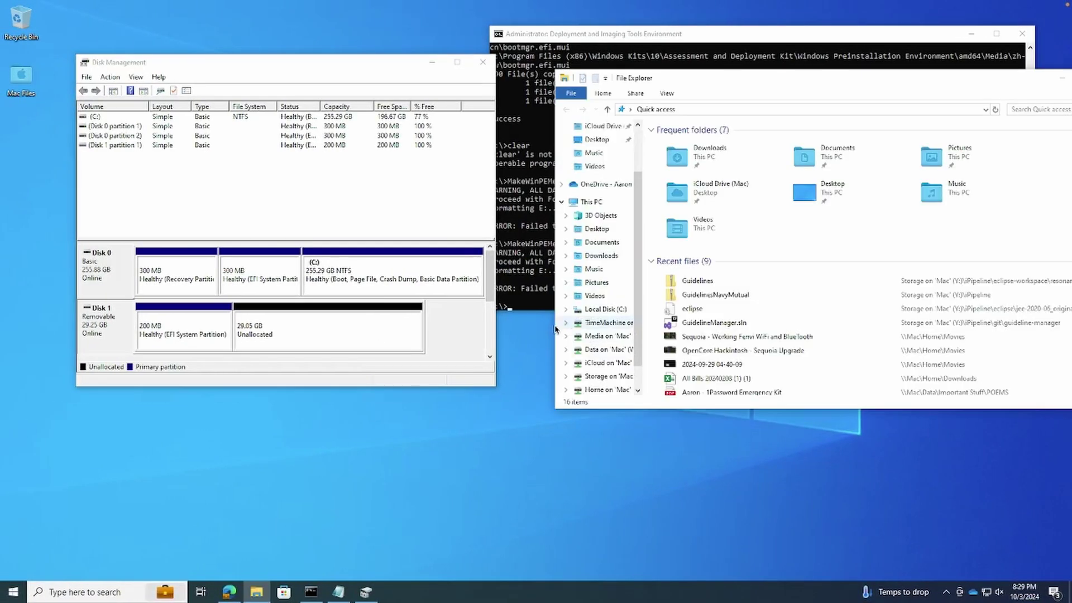
{"action": "left_click", "coordinate": [396, 336]}
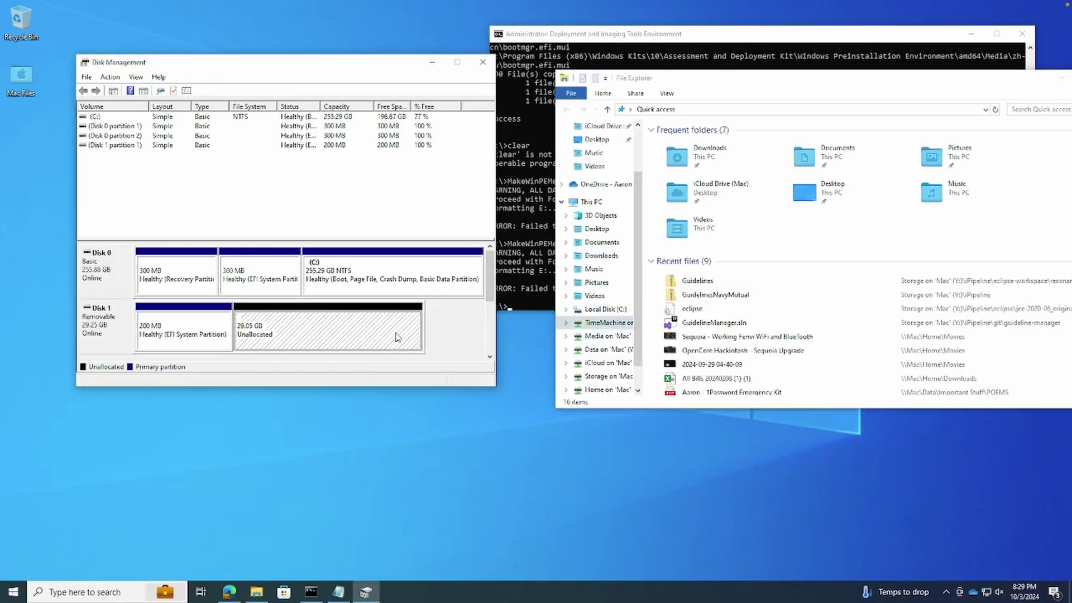
{"action": "right_click", "coordinate": [111, 328]}
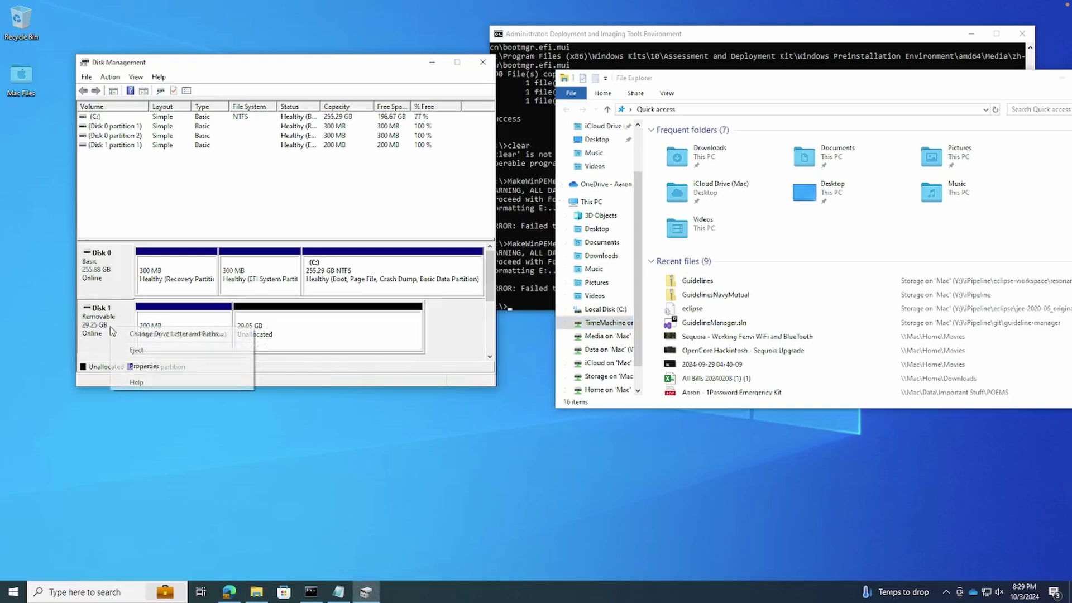
{"action": "key", "text": "Escape"}
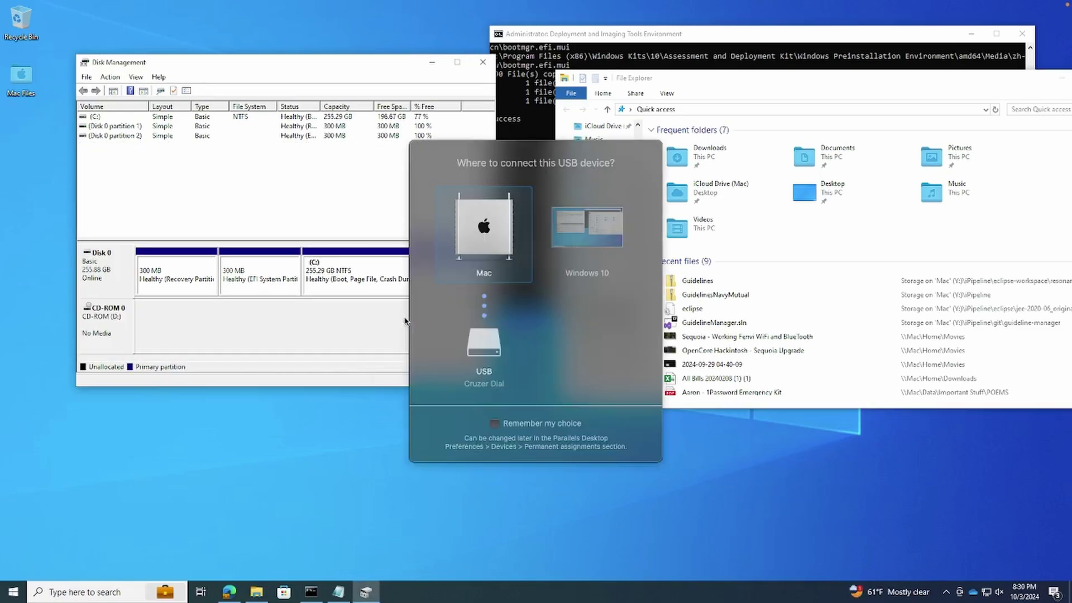
- Connect the USB stick to the Mac and choose Erase for SanDisk Cruzer Dial Media
{"action": "left_click", "coordinate": [469, 219]}
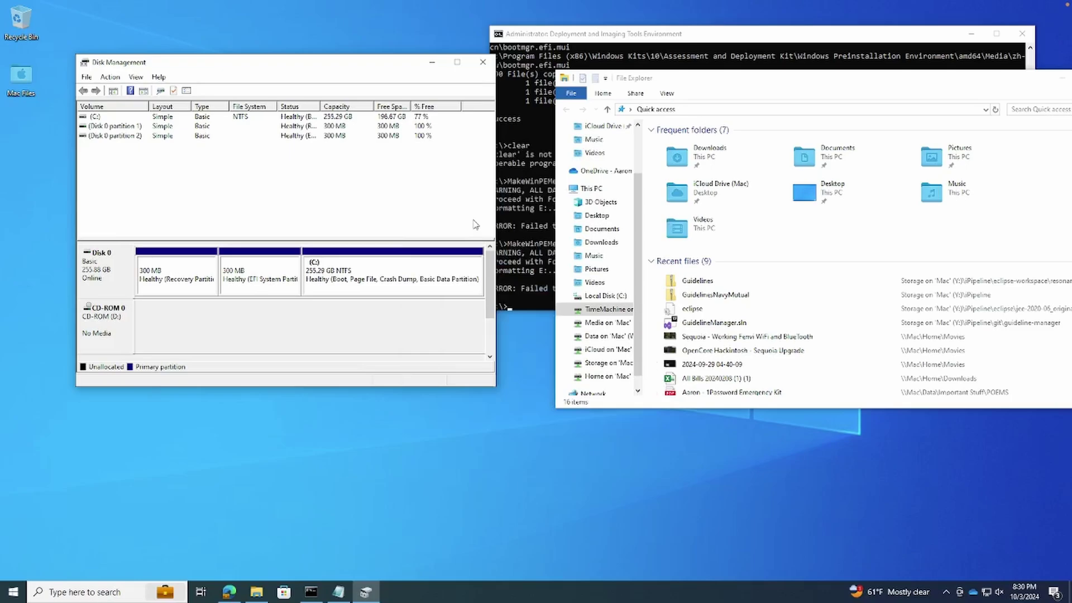
{"action": "scroll", "coordinate": [312, 360], "scroll_direction": "down", "scroll_amount": 1}
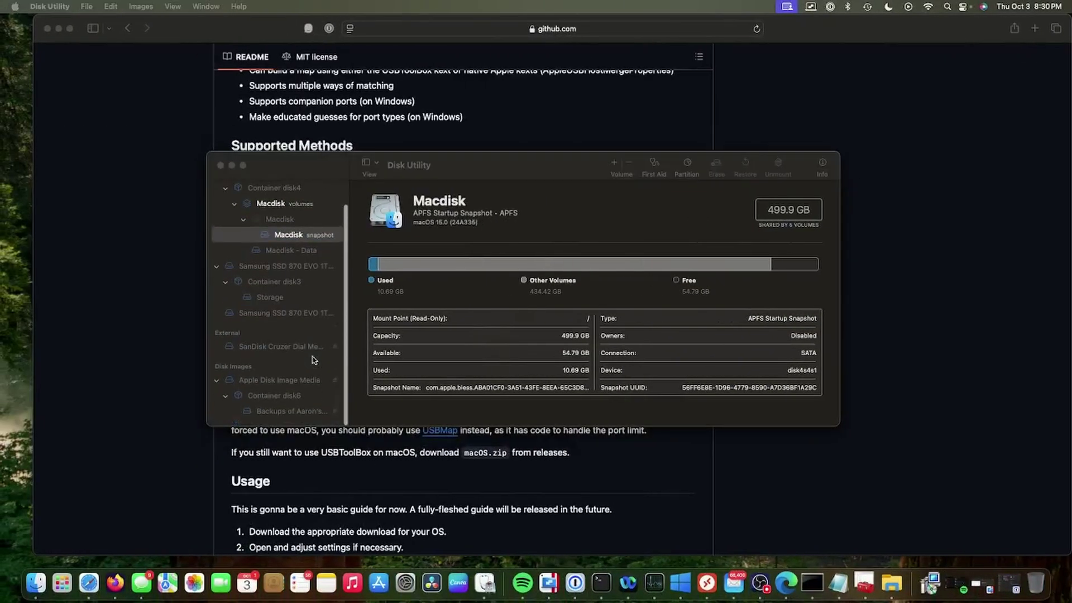
{"action": "left_click", "coordinate": [312, 361]}
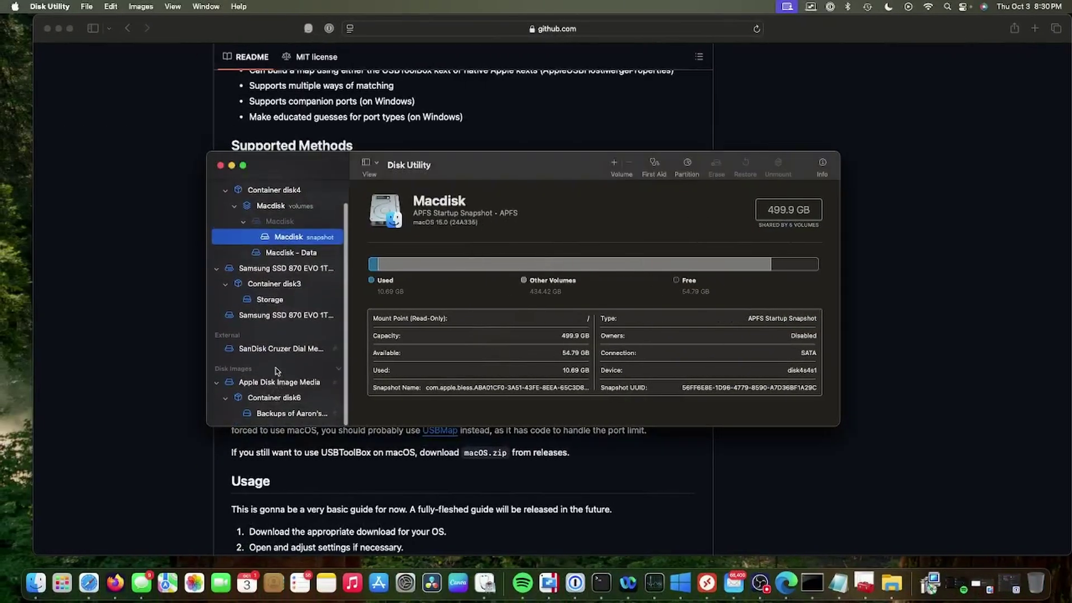
{"action": "left_click", "coordinate": [280, 350]}
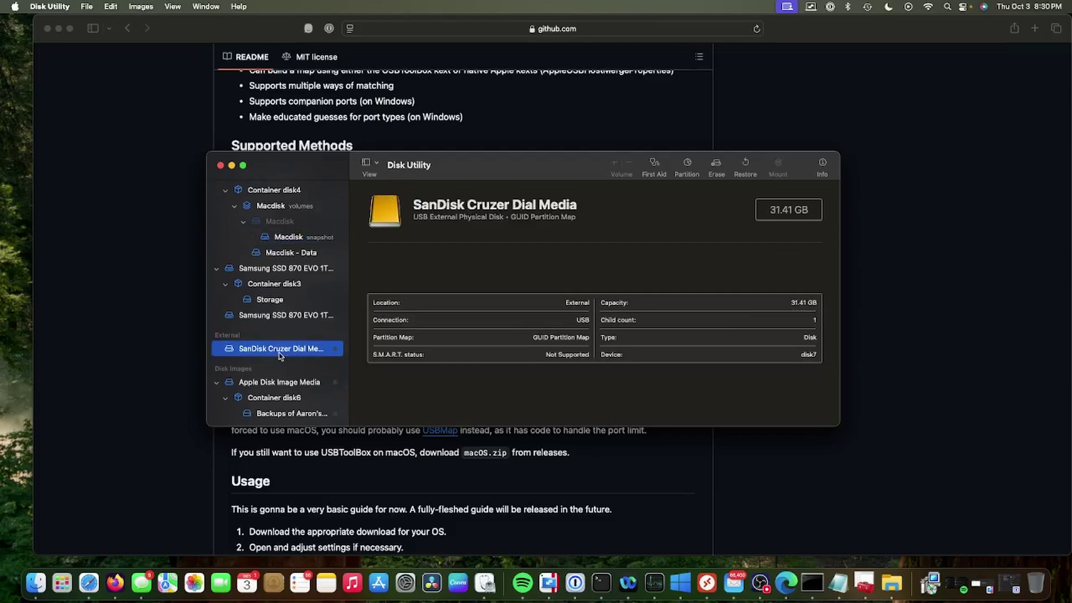
{"action": "right_click", "coordinate": [280, 356]}
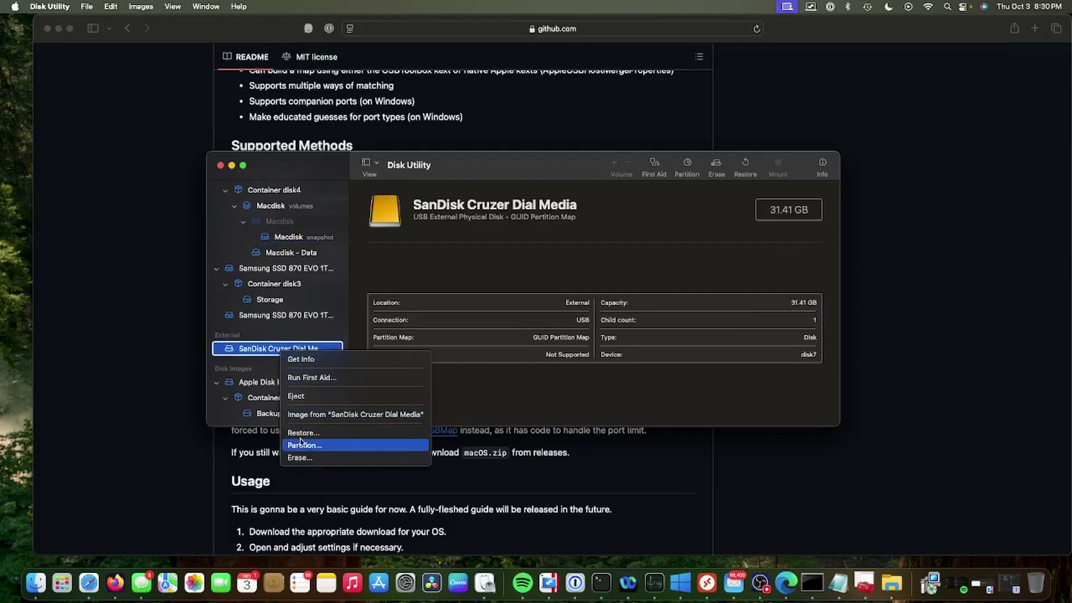
{"action": "left_click", "coordinate": [300, 456]}
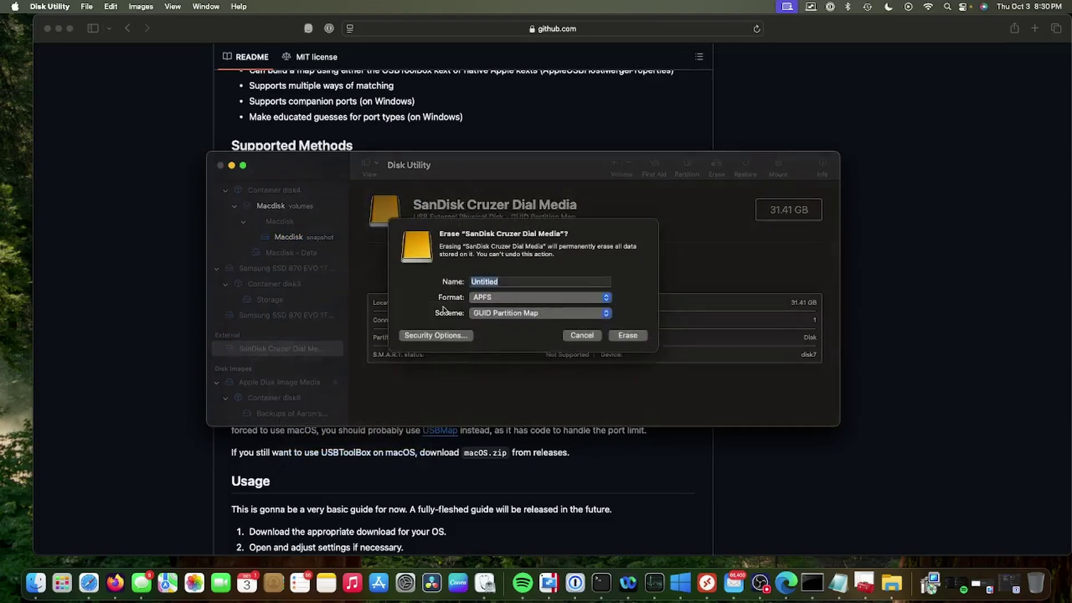
- Erase the drive as MS-DOS (FAT) with a Master Boot Record scheme
{"action": "left_click", "coordinate": [519, 300]}
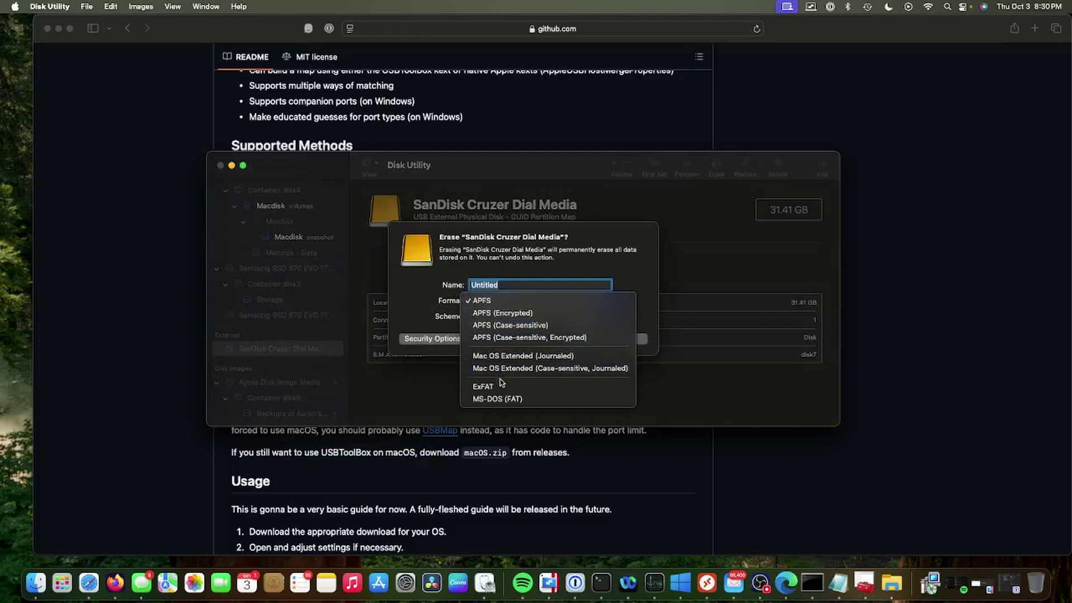
{"action": "left_click", "coordinate": [497, 399]}
{"action": "left_click", "coordinate": [519, 303]}
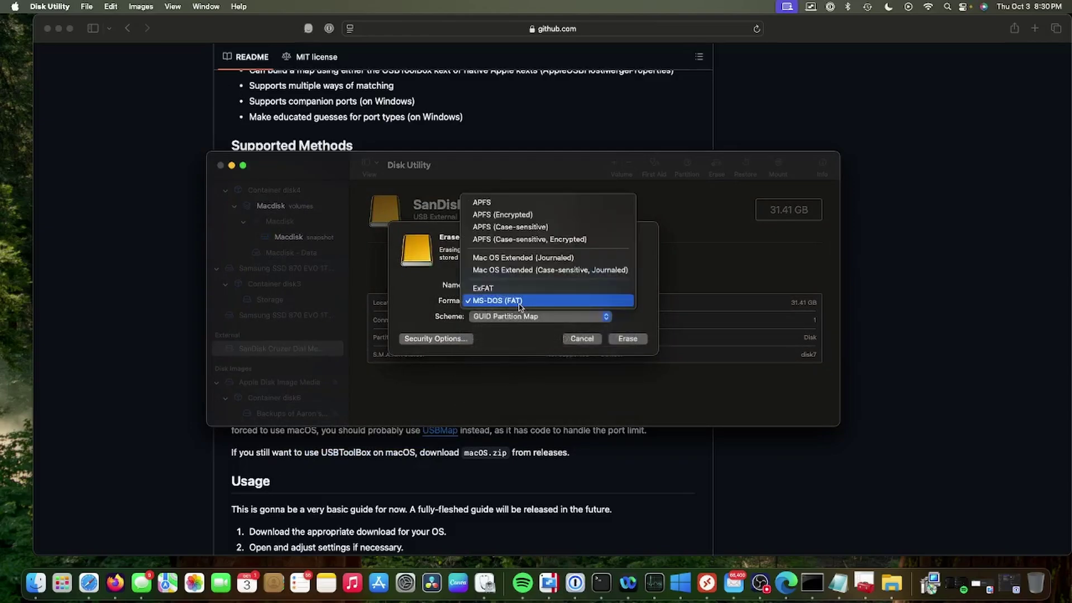
{"action": "left_click", "coordinate": [520, 302]}
{"action": "left_click", "coordinate": [520, 317]}
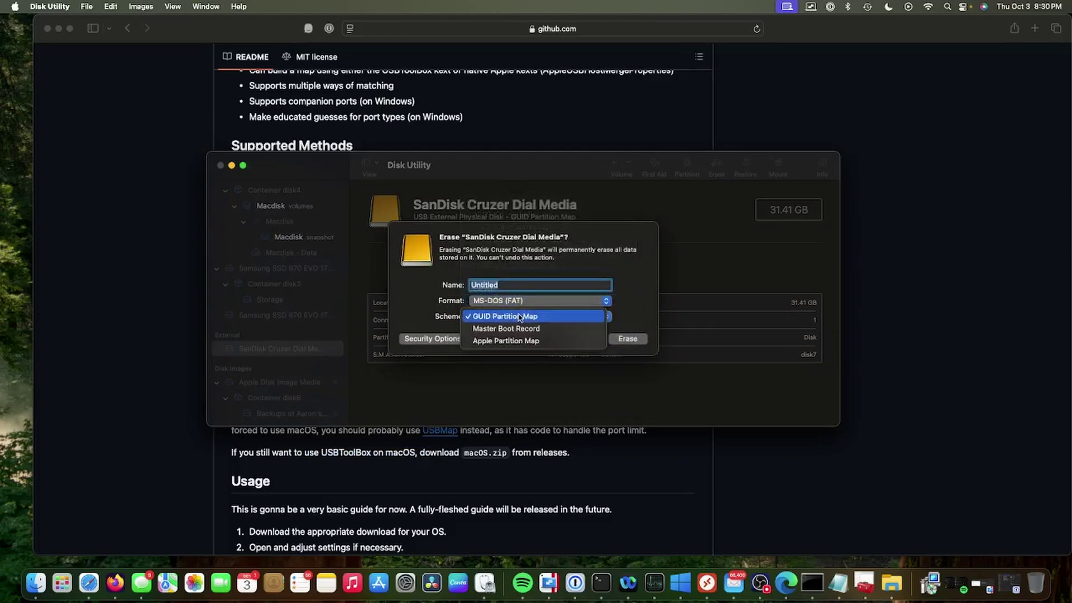
{"action": "left_click", "coordinate": [517, 330]}
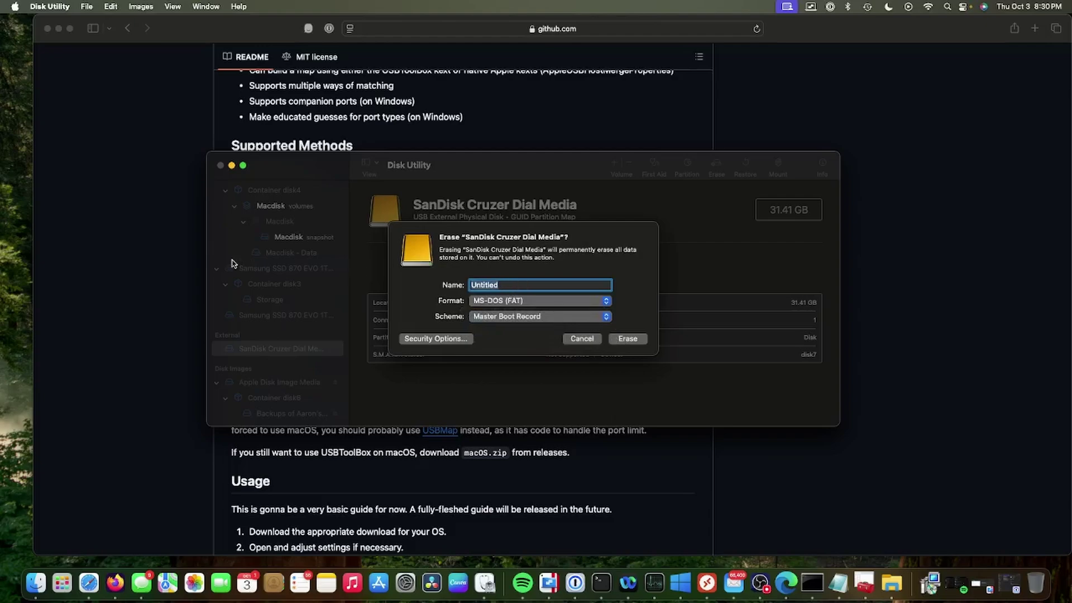
{"action": "type", "text": "USB"}
{"action": "left_click", "coordinate": [627, 337]}
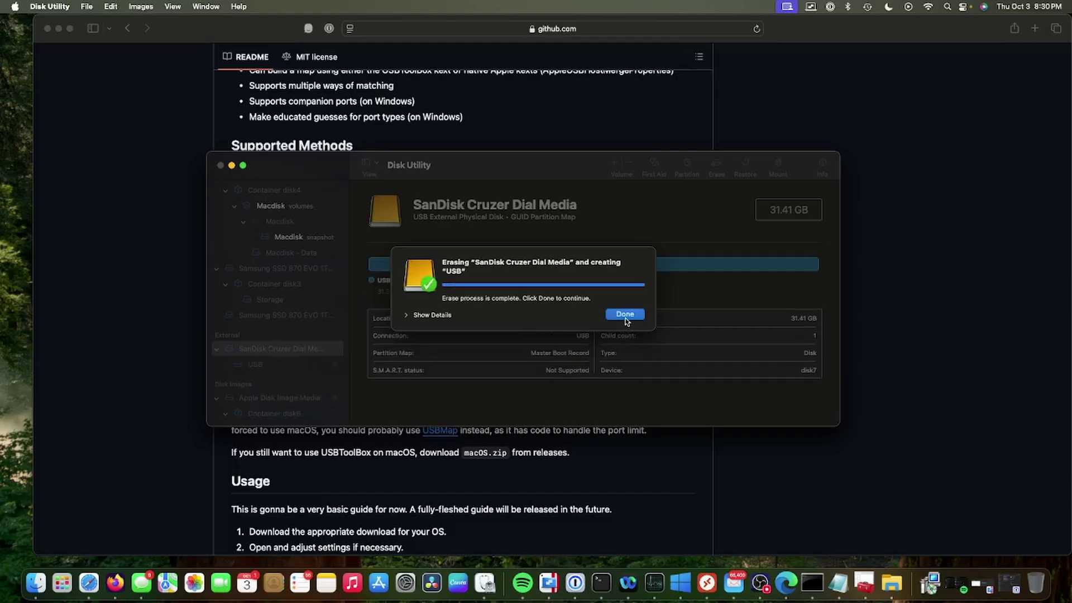
{"action": "left_click", "coordinate": [627, 315]}
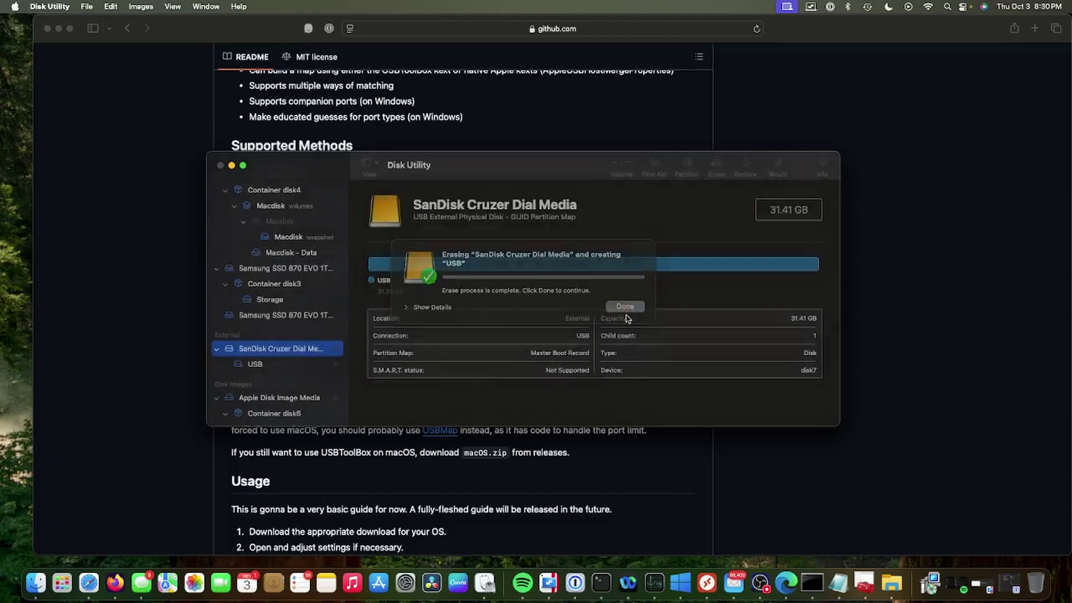
- Eject the erased drive from the Mac and open the reattached USB (E:) folder in Windows
{"action": "left_click", "coordinate": [335, 352]}
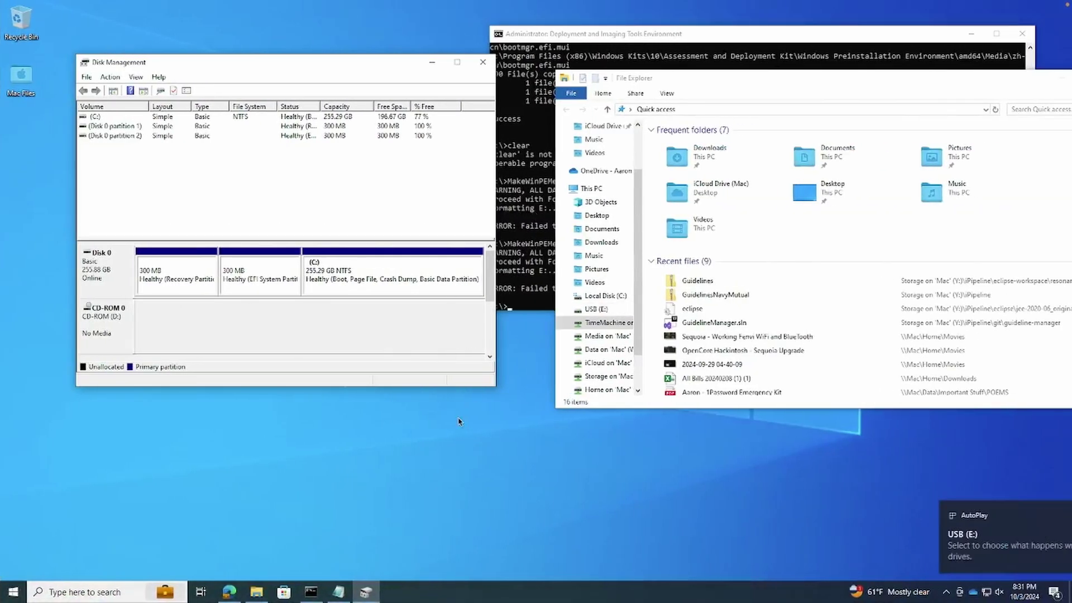
{"action": "left_click", "coordinate": [966, 542]}
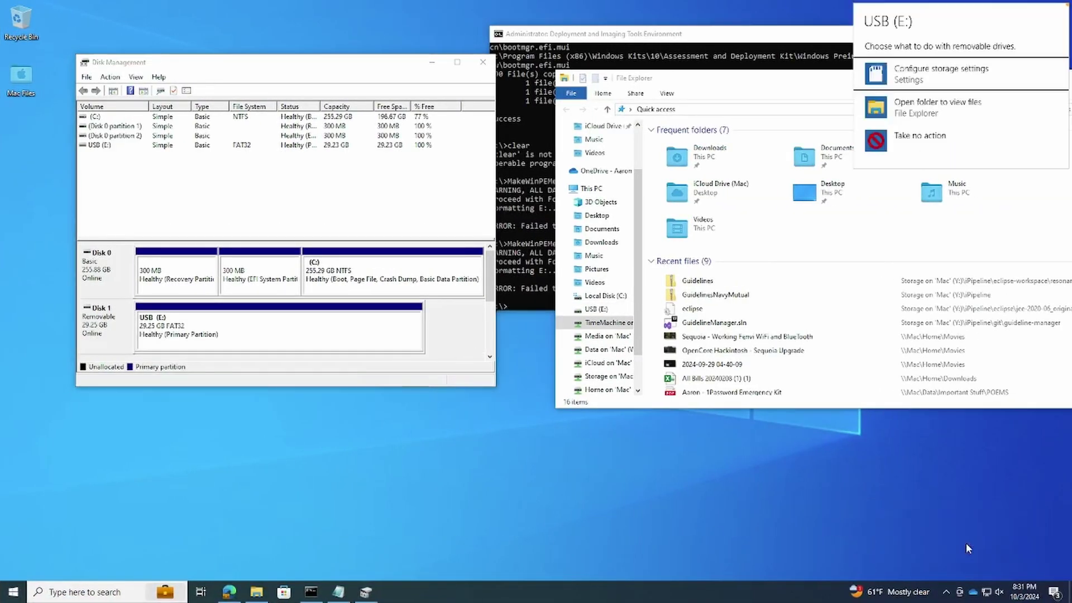
{"action": "left_click", "coordinate": [912, 113]}
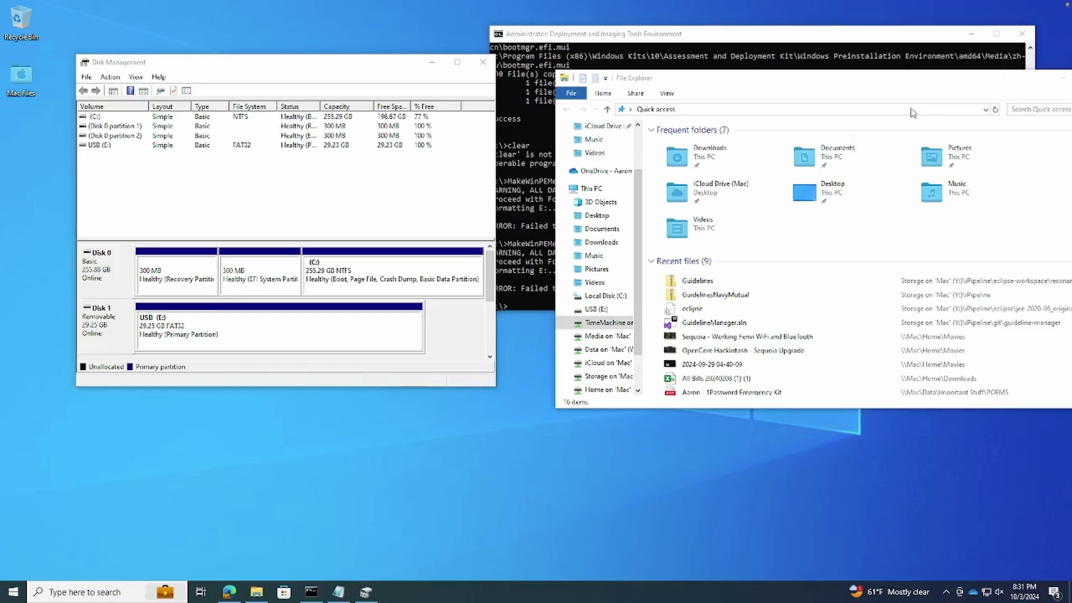
{"action": "left_click_drag", "start_coordinate": [802, 112], "coordinate": [345, 133]}
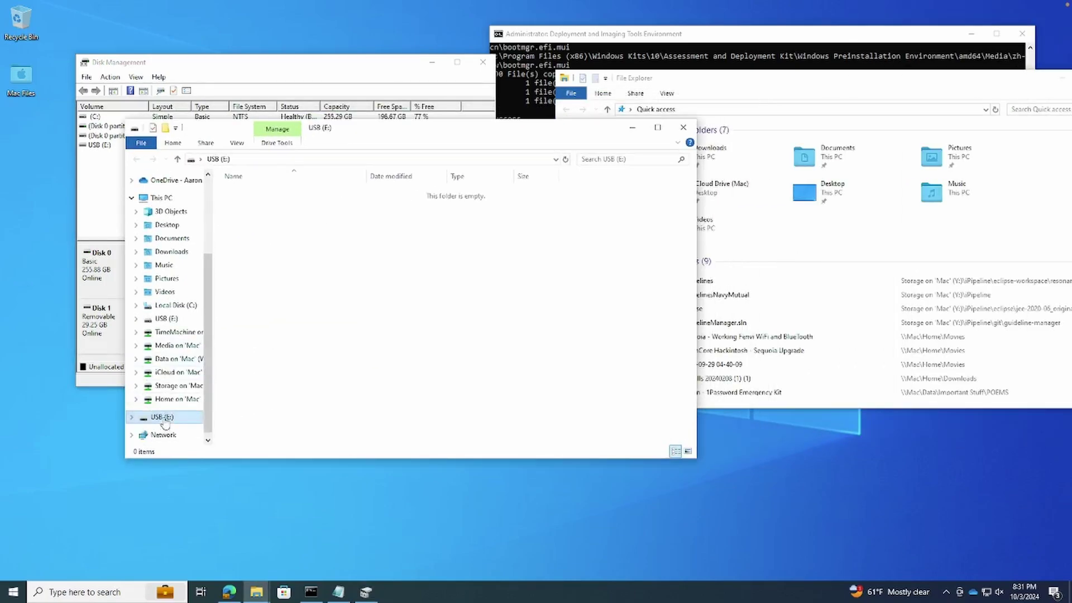
- Quick-format USB (E:) as FAT32 from the navigation pane, confirming Format Complete
{"action": "right_click", "coordinate": [168, 419]}
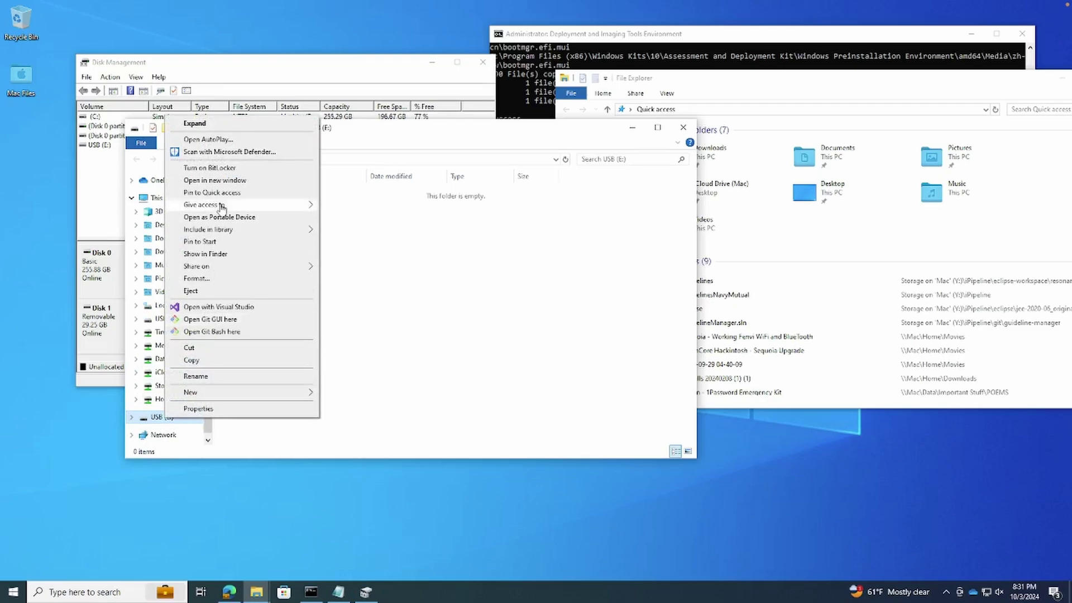
{"action": "left_click", "coordinate": [202, 279]}
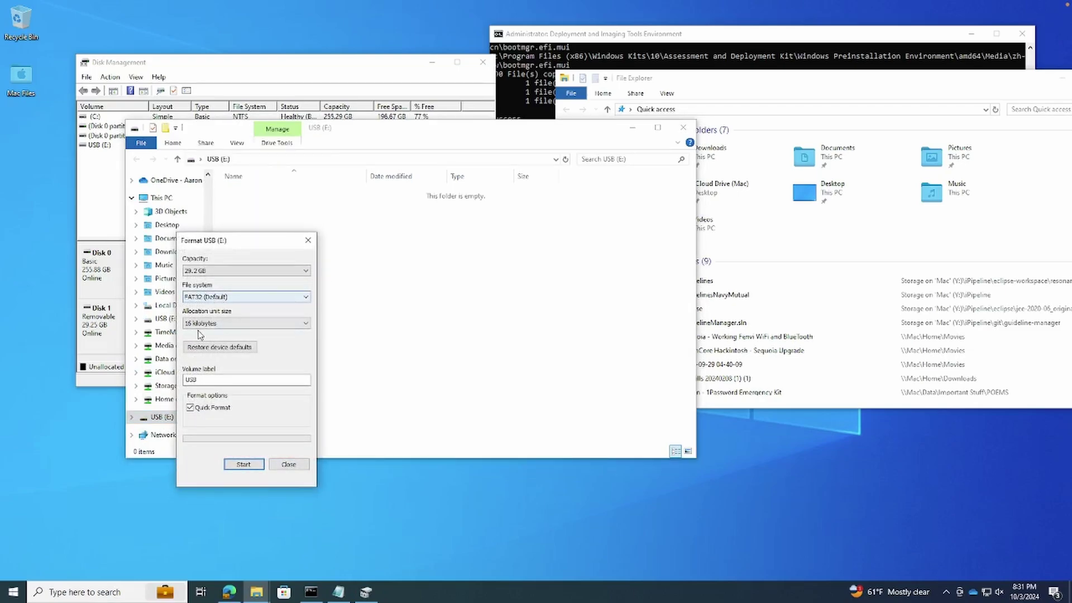
{"action": "left_click", "coordinate": [243, 464]}
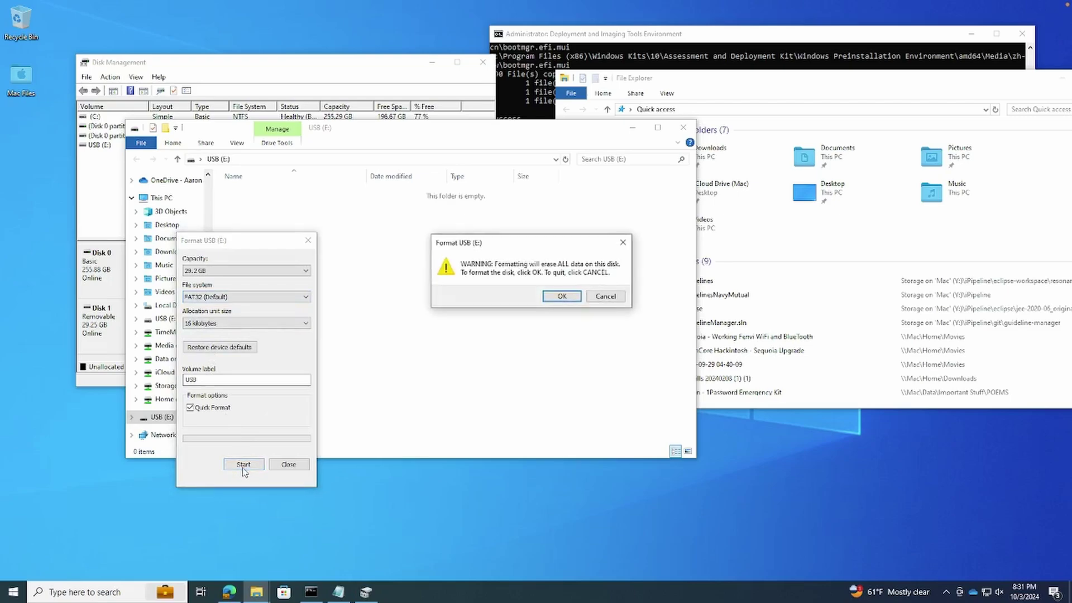
{"action": "left_click", "coordinate": [559, 297]}
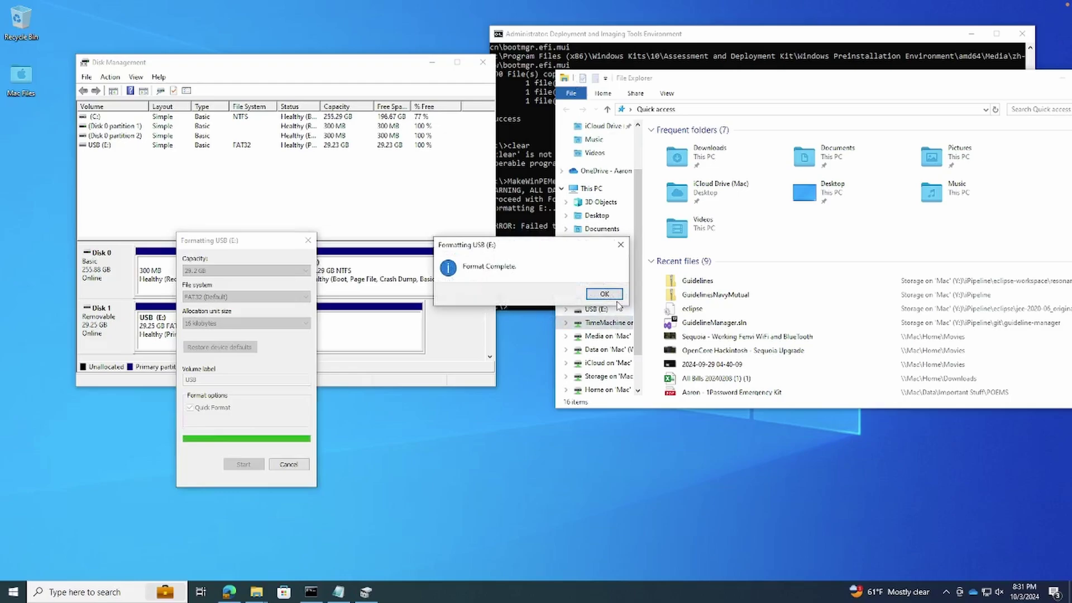
{"action": "left_click", "coordinate": [610, 294]}
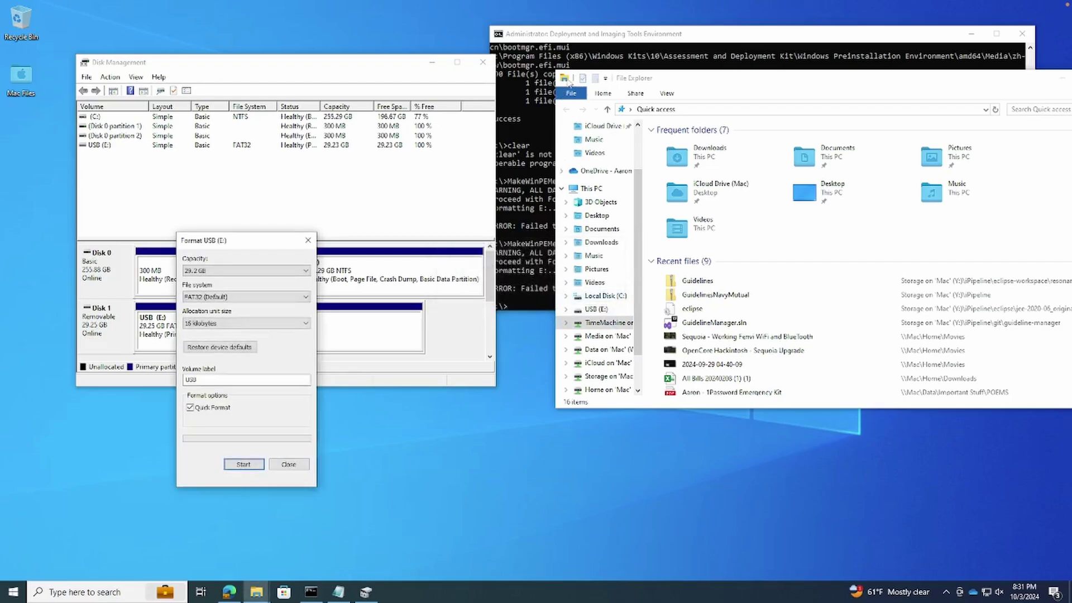
- Run MakeWinPEMedia /UFD C:\WinPE_amd64 E: in the console and approve formatting with Y
{"action": "left_click", "coordinate": [580, 39]}
{"action": "type", "text": "MakeWinPEMedia /UFD C:\\WinPE_amd64 E:"}
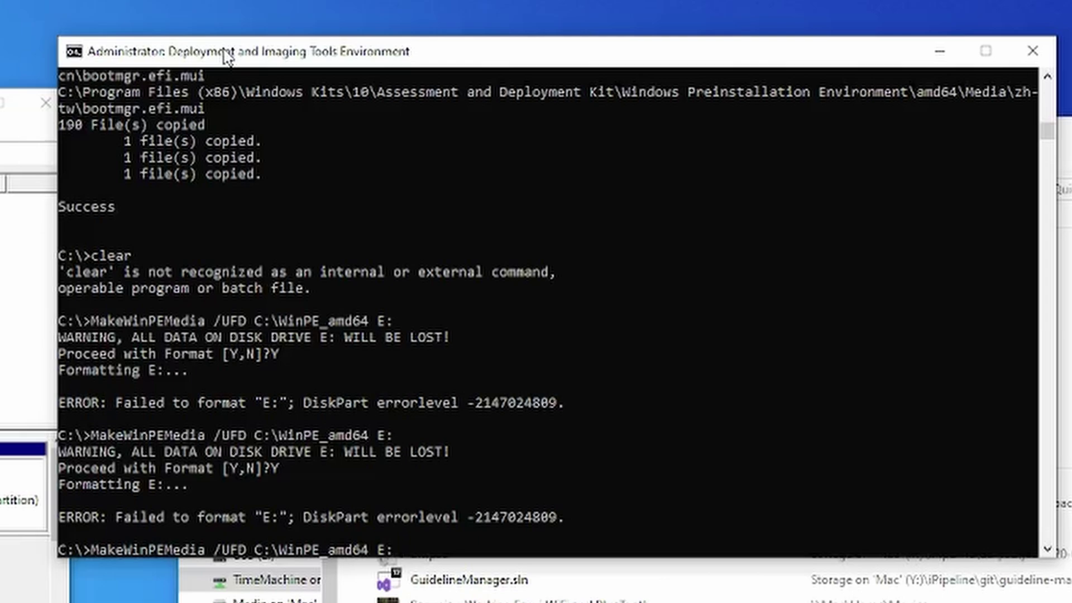
{"action": "key", "text": "Return"}
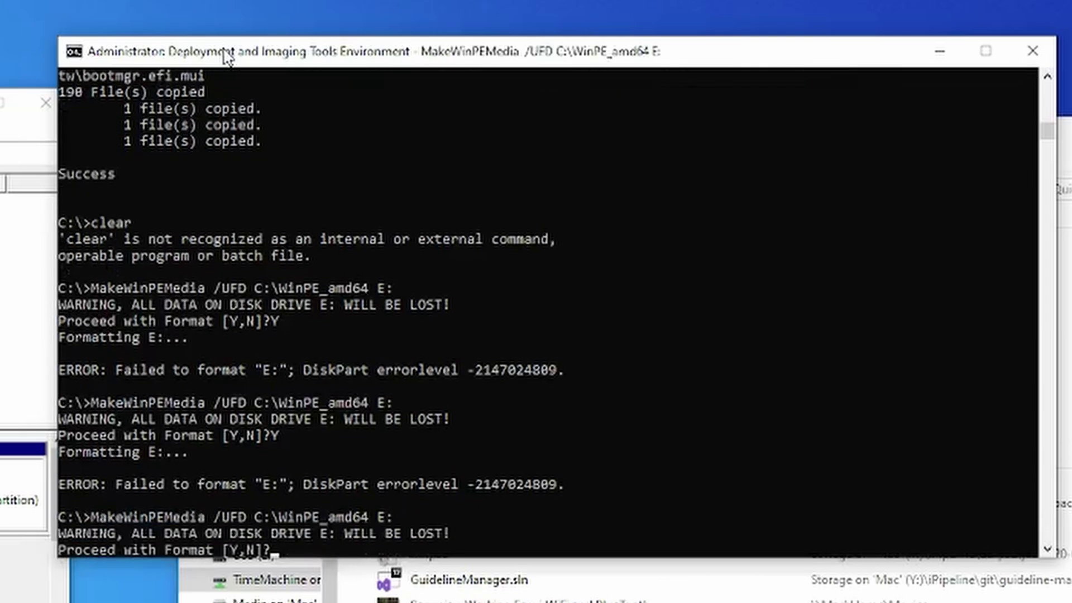
{"action": "type", "text": "Y"}
{"action": "key", "text": "Return"}
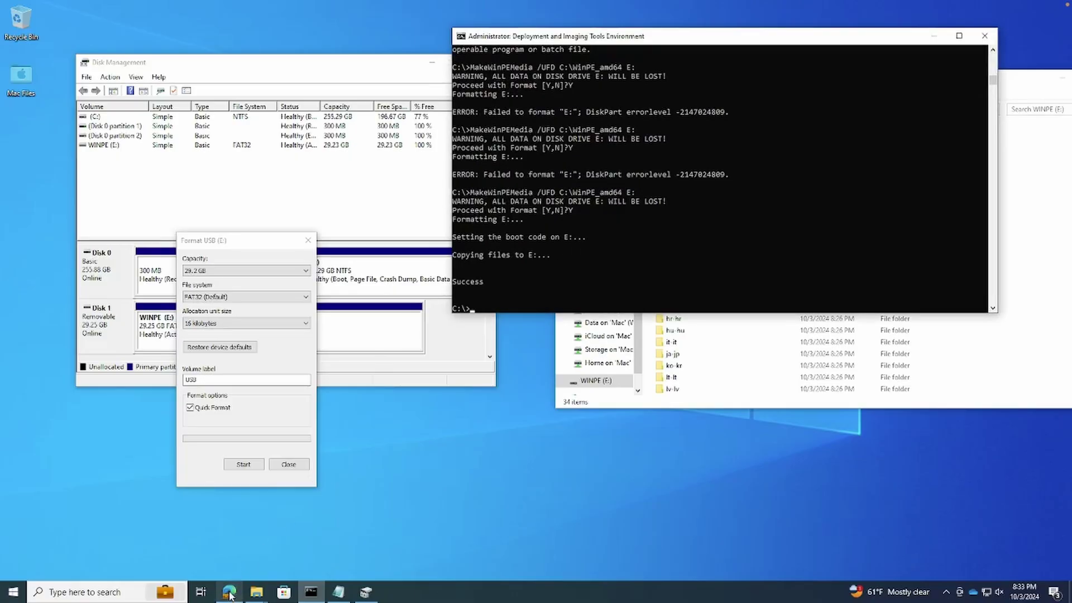
- Copy the MakeWinPEMedia /ISO C:\WinPE_amd64 C:\WinPE_amd64\WinPE_amd64.iso command from the WinPE guide
{"action": "left_click", "coordinate": [229, 592]}
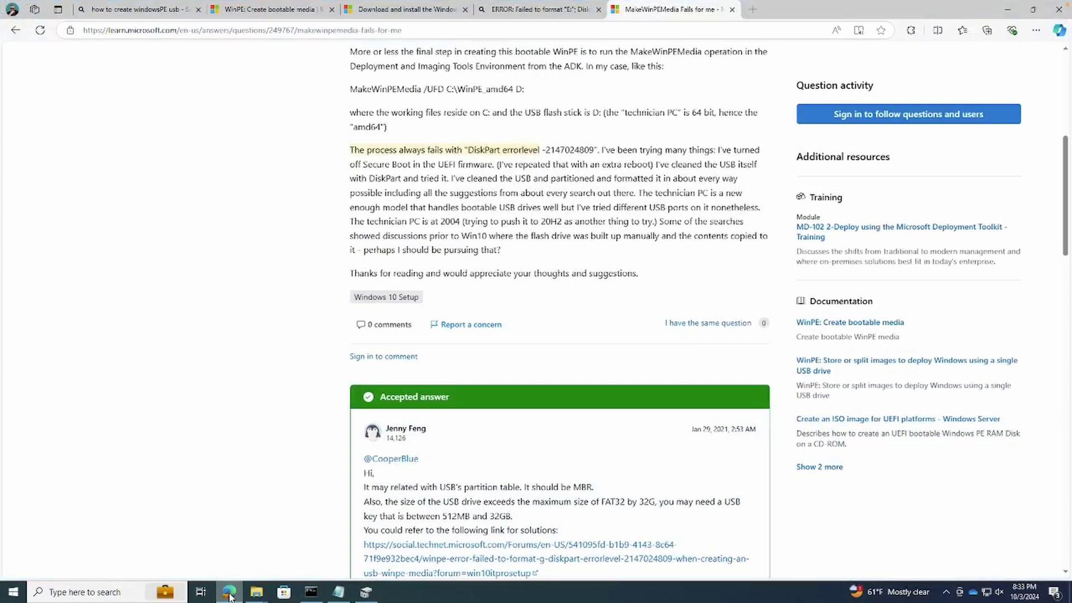
{"action": "left_click", "coordinate": [536, 9]}
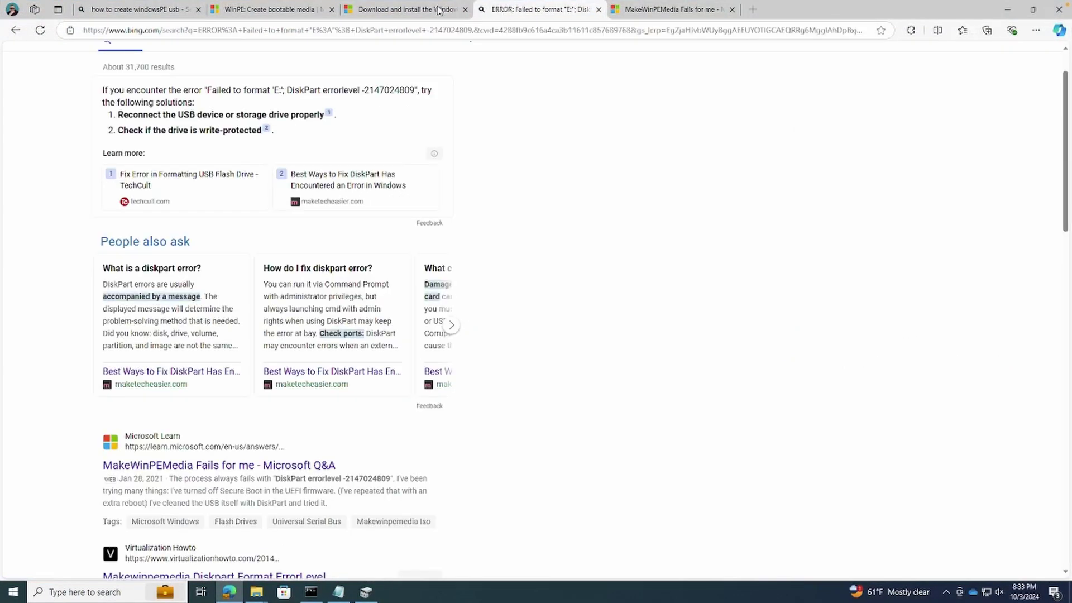
{"action": "left_click", "coordinate": [268, 9]}
{"action": "scroll", "coordinate": [319, 240], "scroll_direction": "down", "scroll_amount": 2}
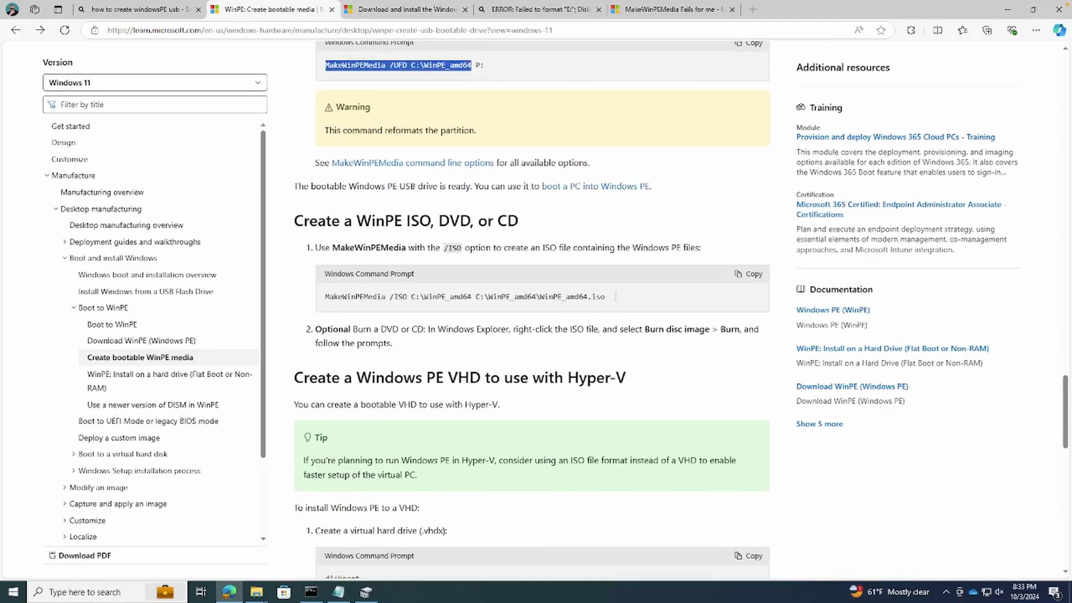
{"action": "left_click_drag", "start_coordinate": [616, 297], "coordinate": [325, 299]}
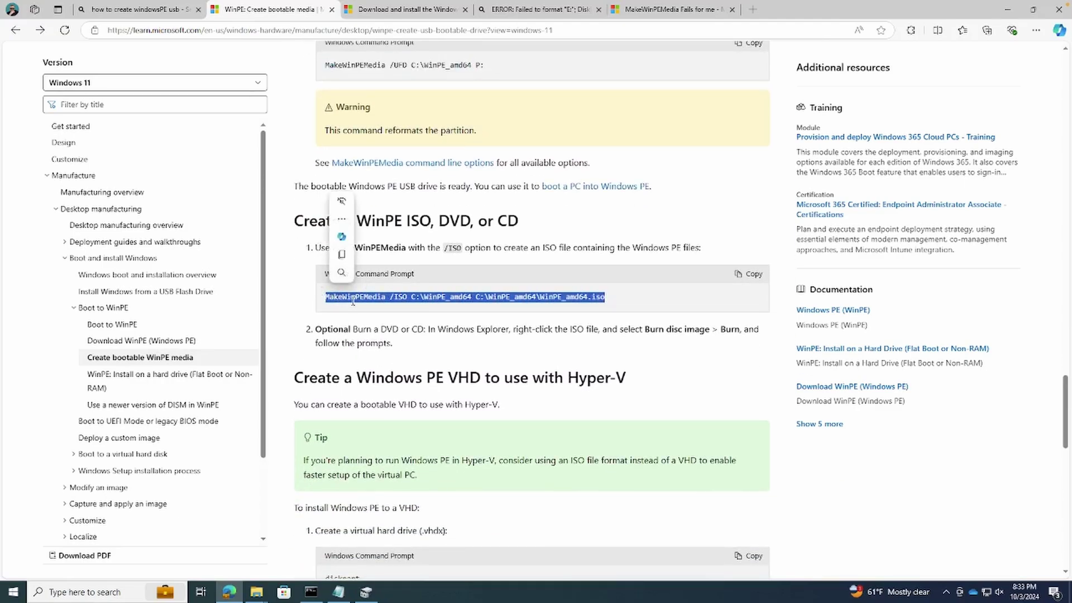
{"action": "right_click", "coordinate": [352, 300]}
{"action": "left_click", "coordinate": [393, 312]}
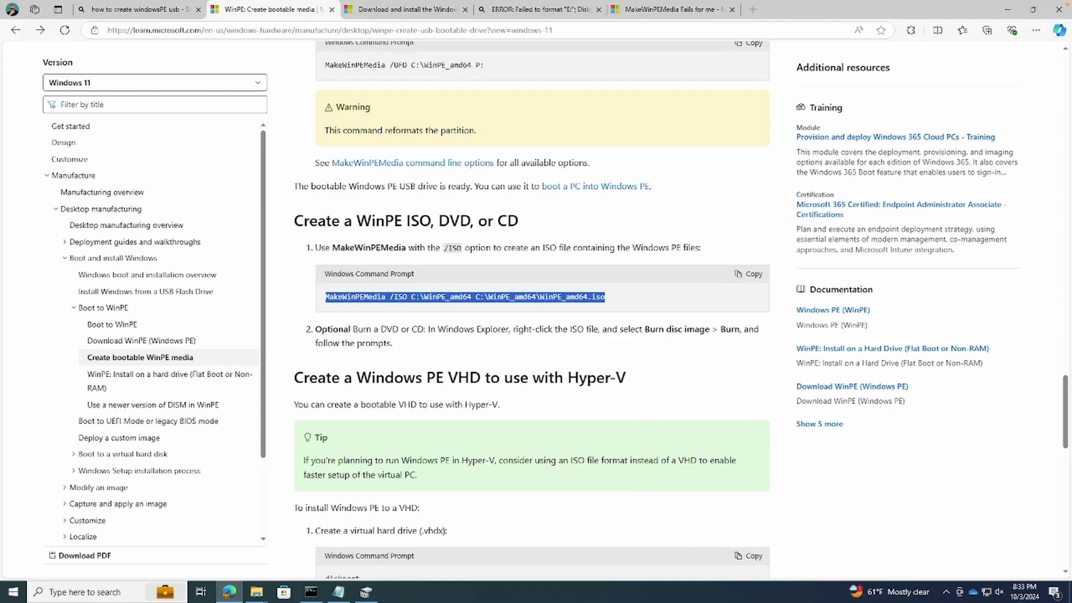
{"action": "left_click_drag", "start_coordinate": [813, 86], "coordinate": [692, 78]}
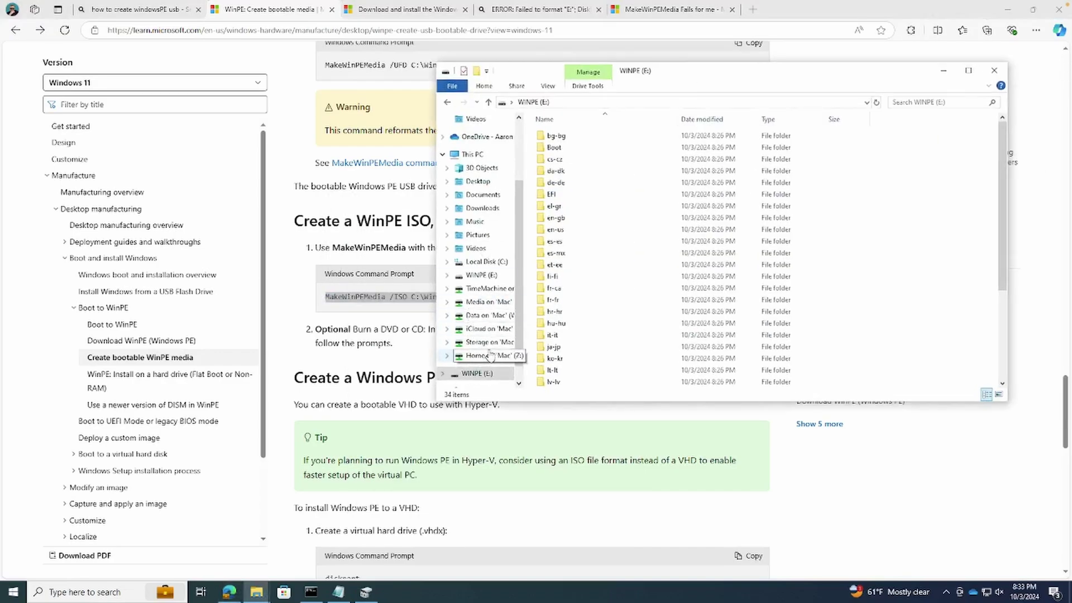
{"action": "scroll", "coordinate": [481, 350], "scroll_direction": "down", "scroll_amount": 2}
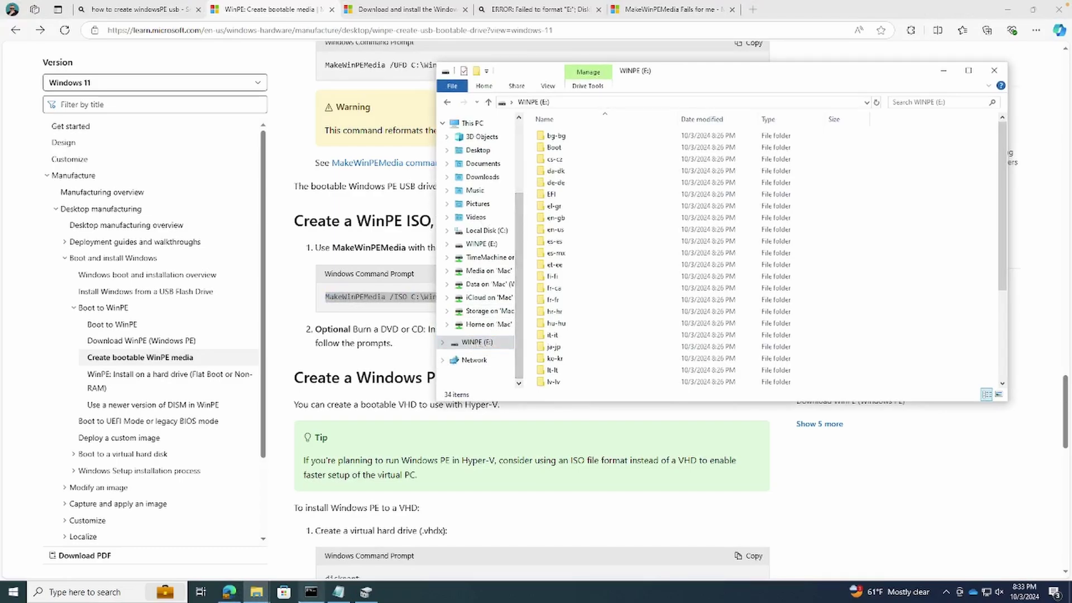
{"action": "left_click", "coordinate": [311, 591]}
- Build C:\WinPE_amd64\WinPE_amd64.iso by running the pasted MakeWinPEMedia /ISO command
{"action": "right_click", "coordinate": [580, 250]}
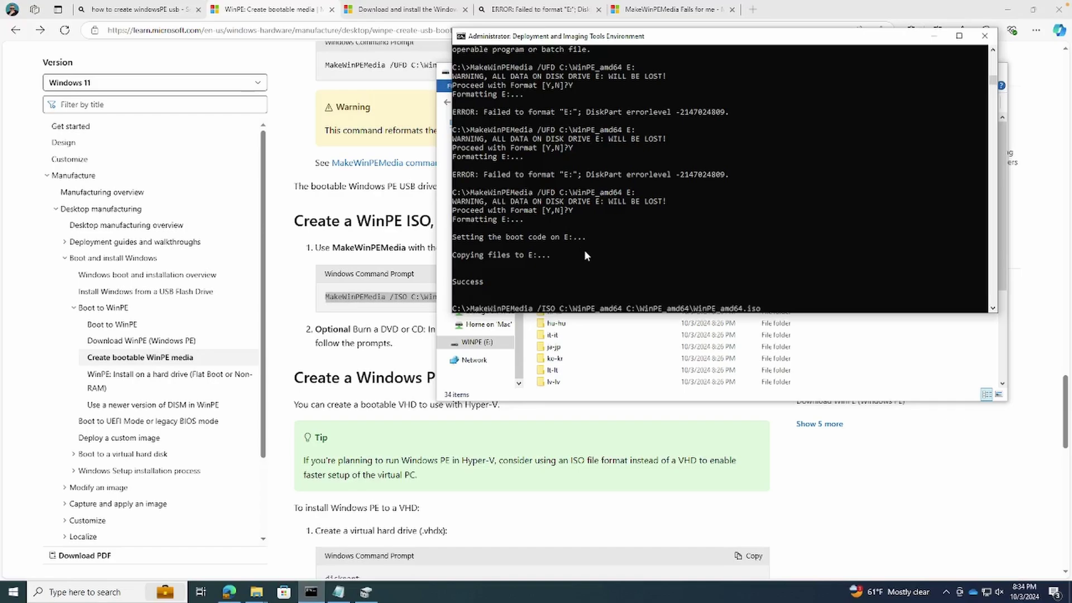
{"action": "key", "text": "Return"}
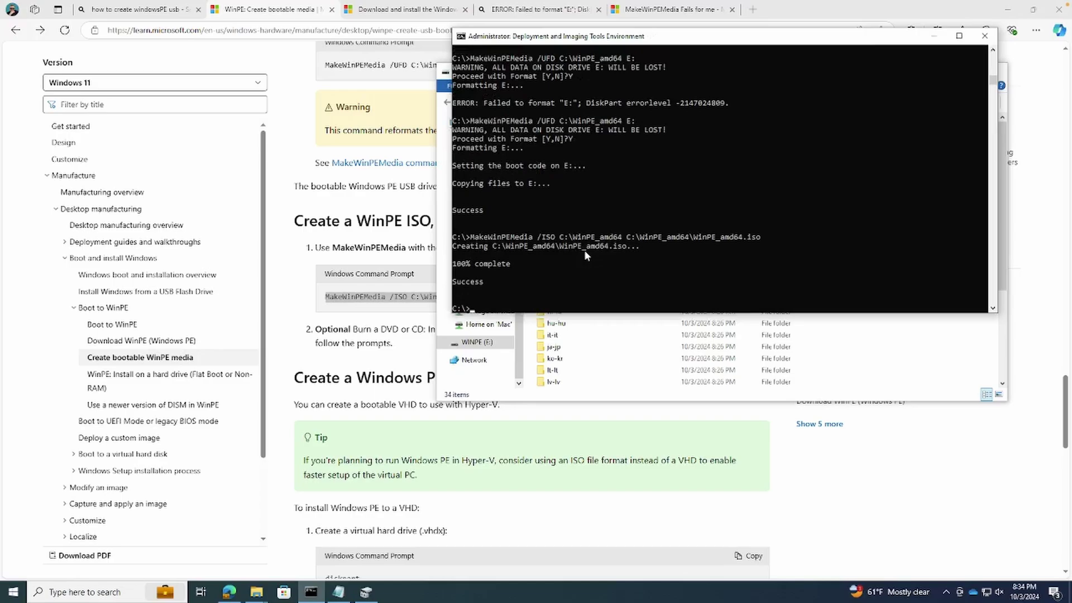
{"action": "left_click", "coordinate": [257, 591]}
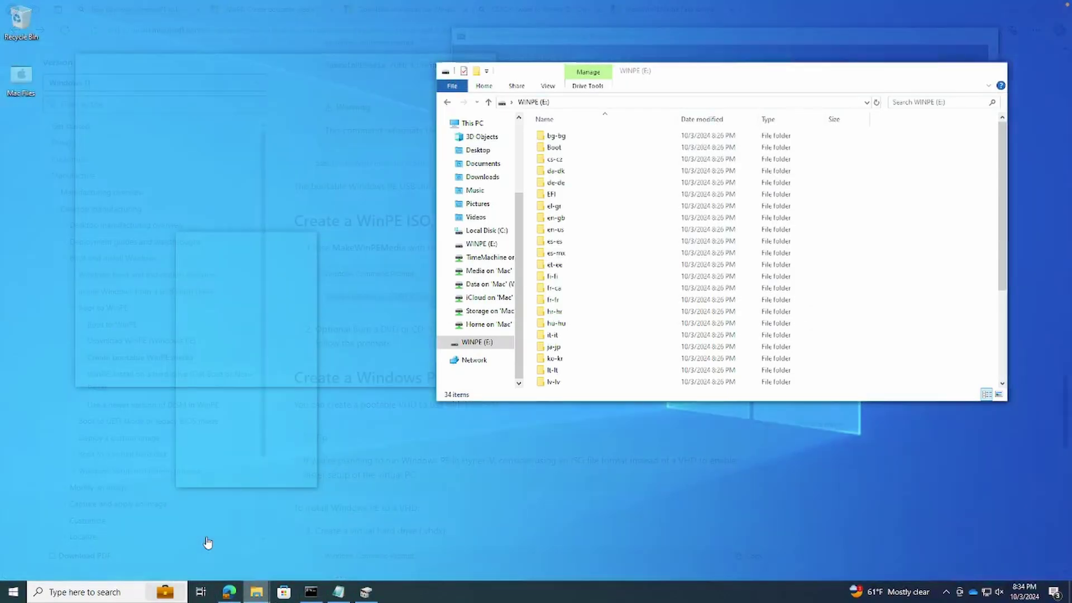
{"action": "left_click", "coordinate": [206, 540]}
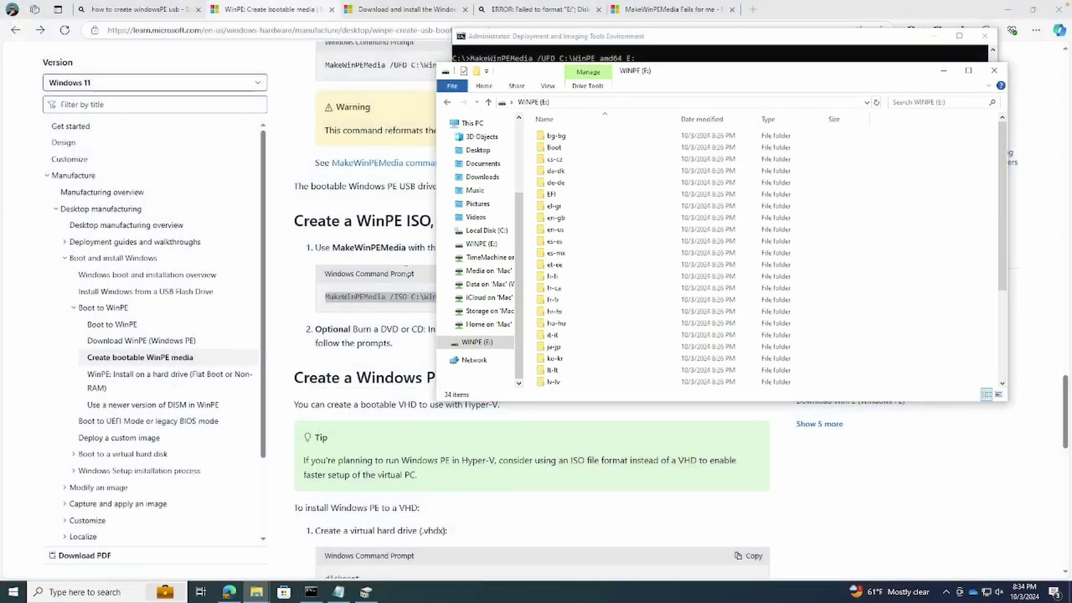
- Copy WinPE_amd64.iso from C:\WinPE_amd64 and paste it into the NAS Data folder
{"action": "left_click", "coordinate": [490, 231]}
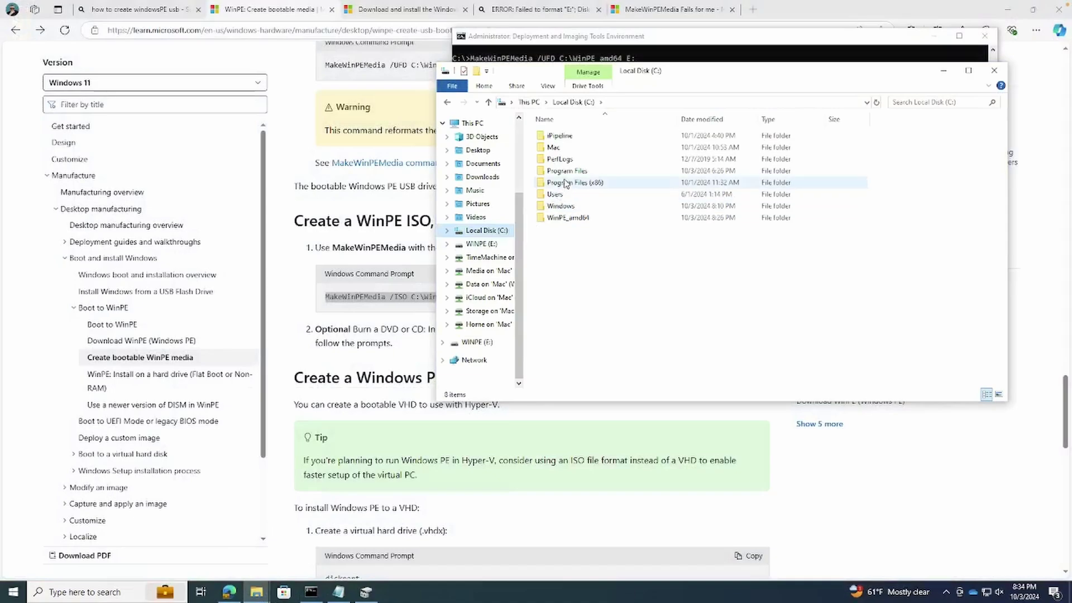
{"action": "double_click", "coordinate": [565, 213]}
{"action": "right_click", "coordinate": [573, 172]}
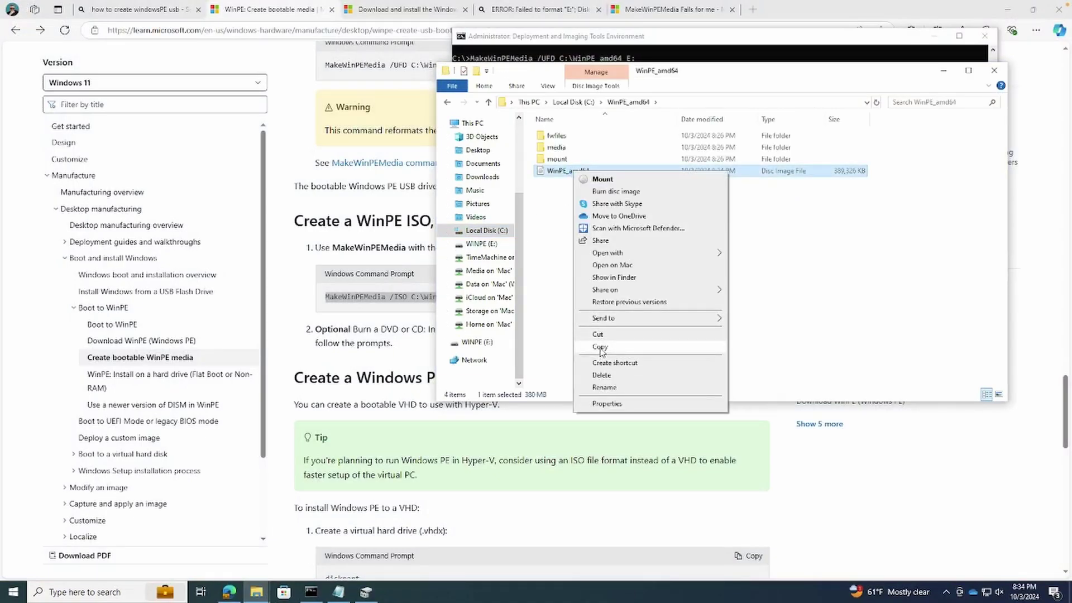
{"action": "left_click", "coordinate": [599, 347]}
{"action": "left_click", "coordinate": [474, 361]}
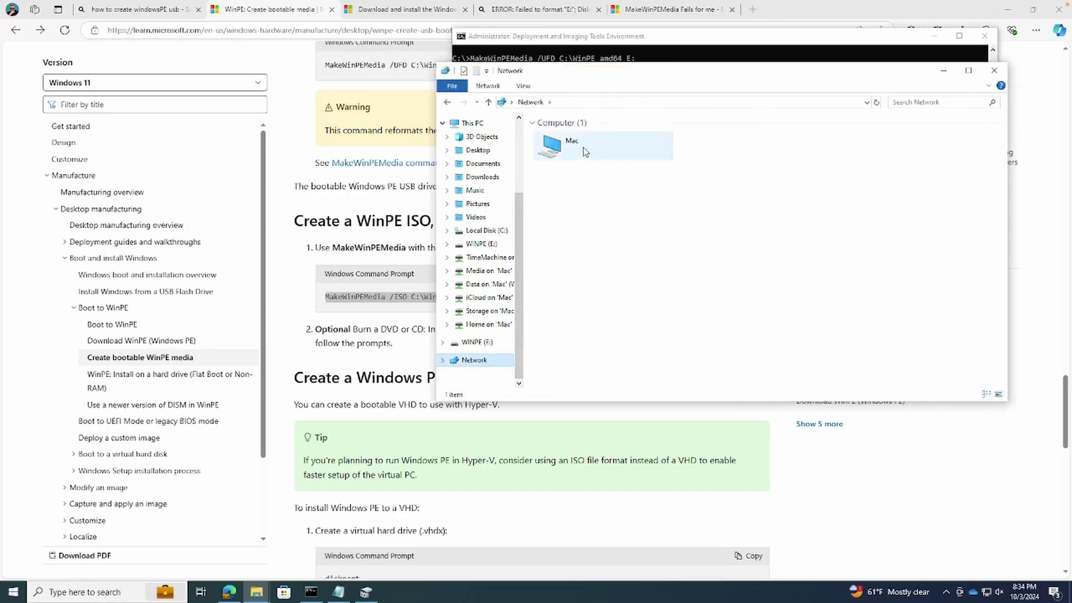
{"action": "double_click", "coordinate": [586, 144]}
{"action": "right_click", "coordinate": [589, 144]}
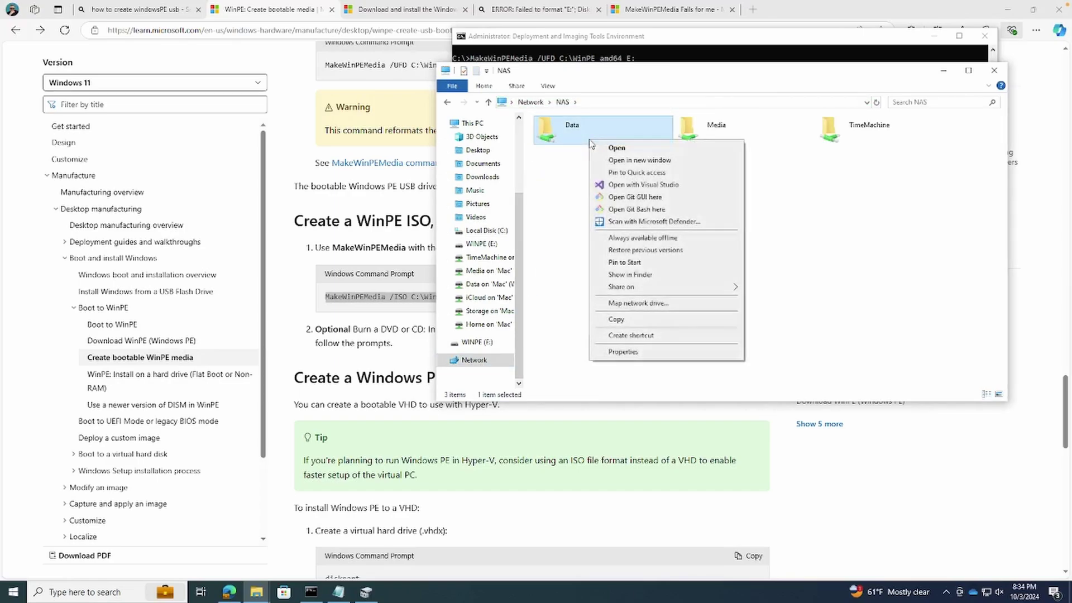
{"action": "left_click", "coordinate": [616, 148]}
{"action": "key", "text": "ctrl+v"}
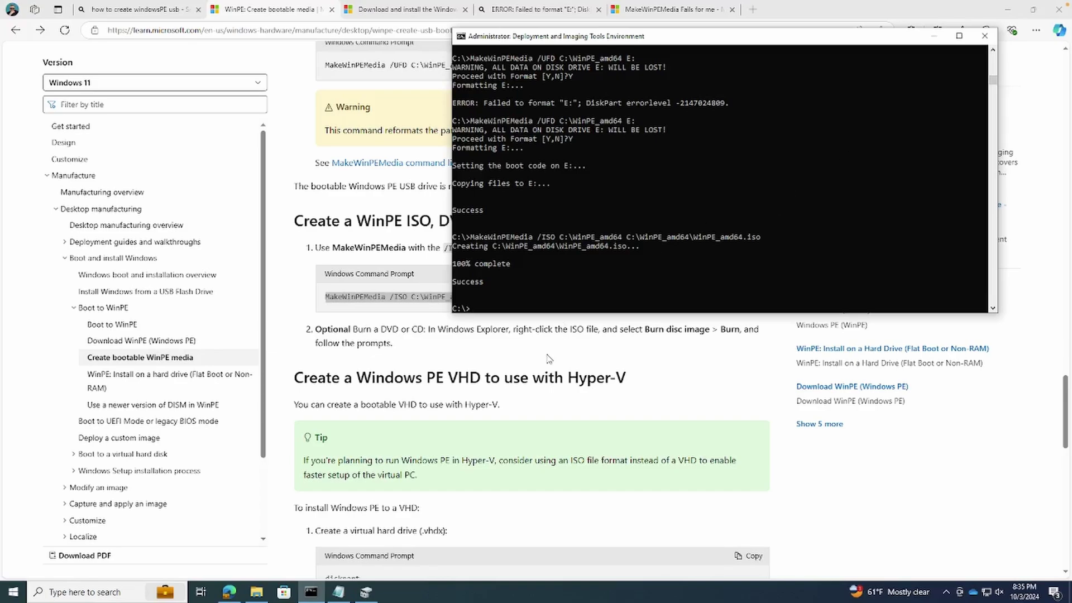
{"action": "scroll", "coordinate": [547, 359], "scroll_direction": "down", "scroll_amount": 1}
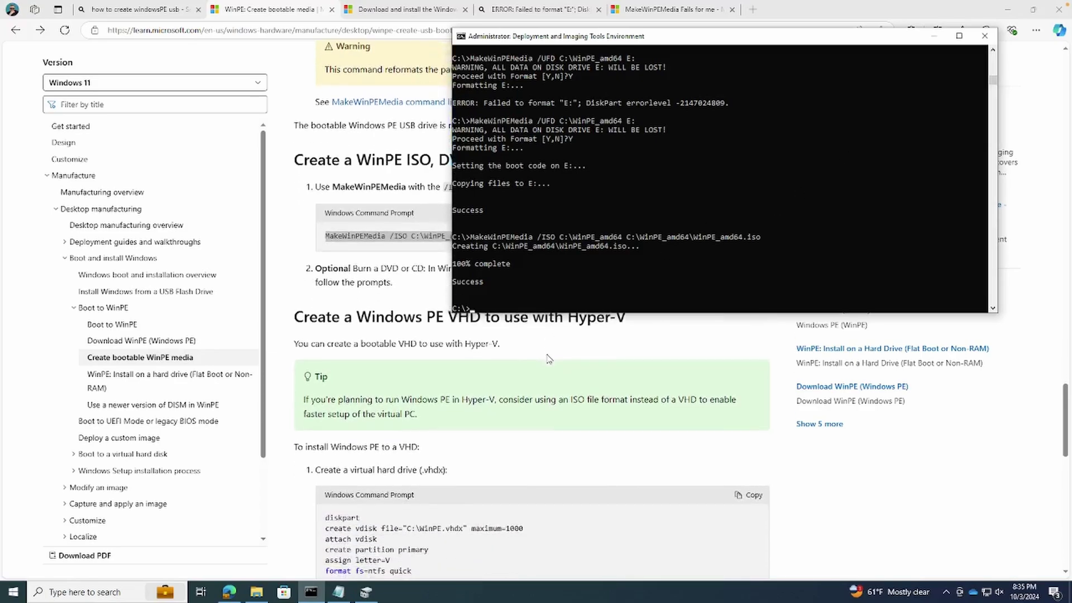
{"action": "scroll", "coordinate": [548, 358], "scroll_direction": "down", "scroll_amount": 4}
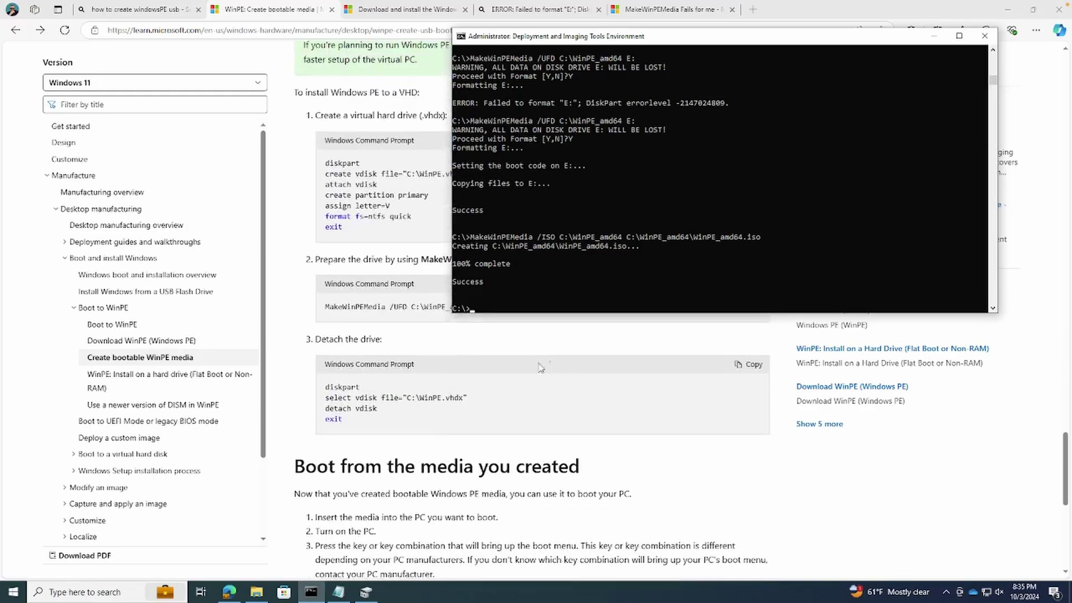
{"action": "scroll", "coordinate": [479, 477], "scroll_direction": "down", "scroll_amount": 1}
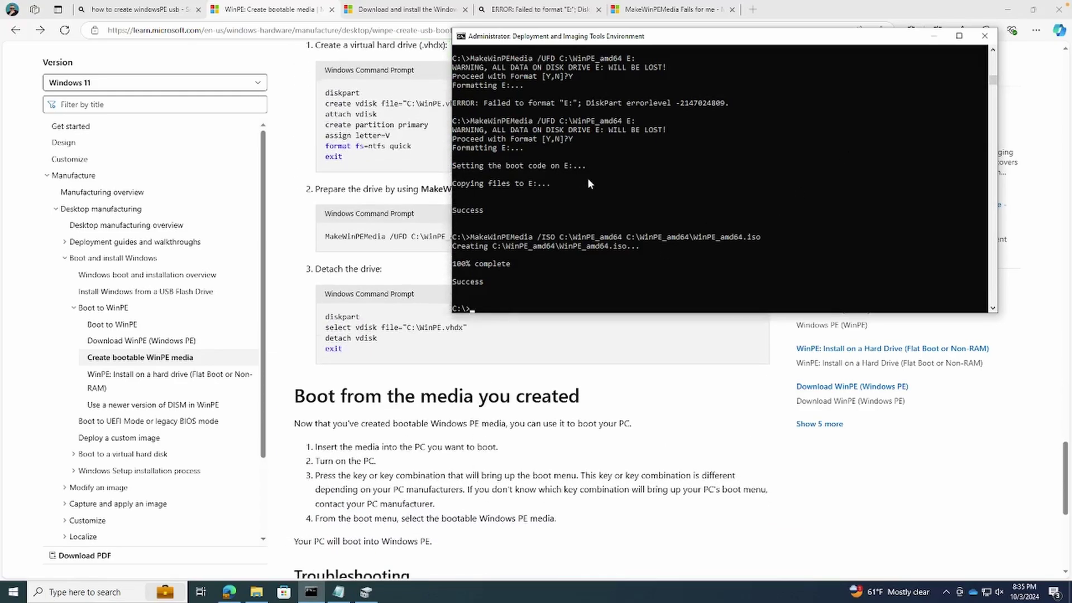
- Close the Deployment and Imaging Tools command prompt window
{"action": "left_click", "coordinate": [985, 35]}
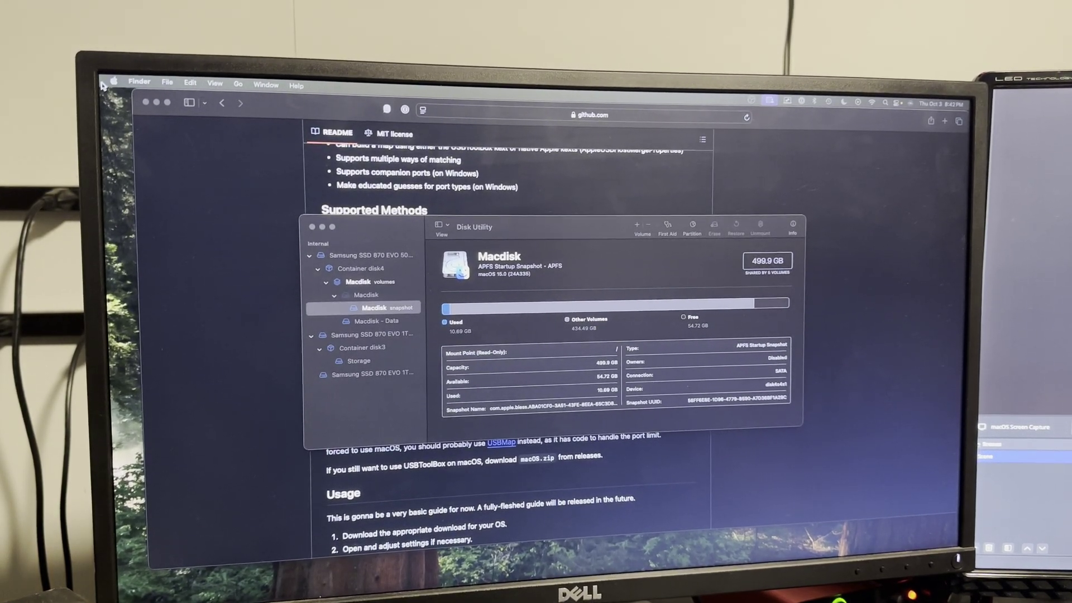
- Restart the Mac from the Apple menu and confirm the restart
{"action": "left_click", "coordinate": [114, 81]}
{"action": "left_click", "coordinate": [179, 191]}
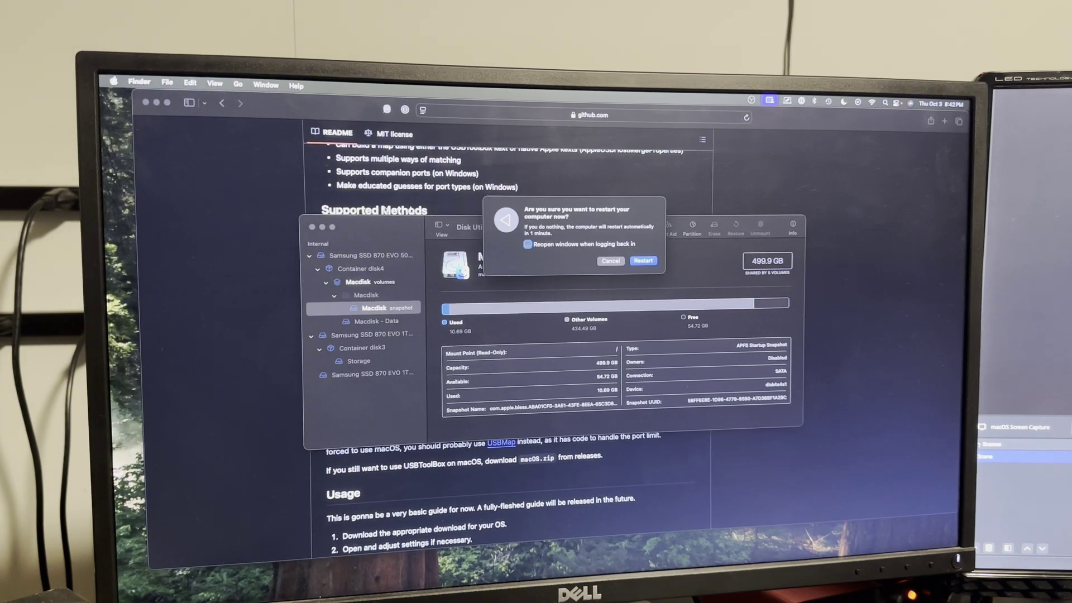
{"action": "left_click", "coordinate": [648, 262]}
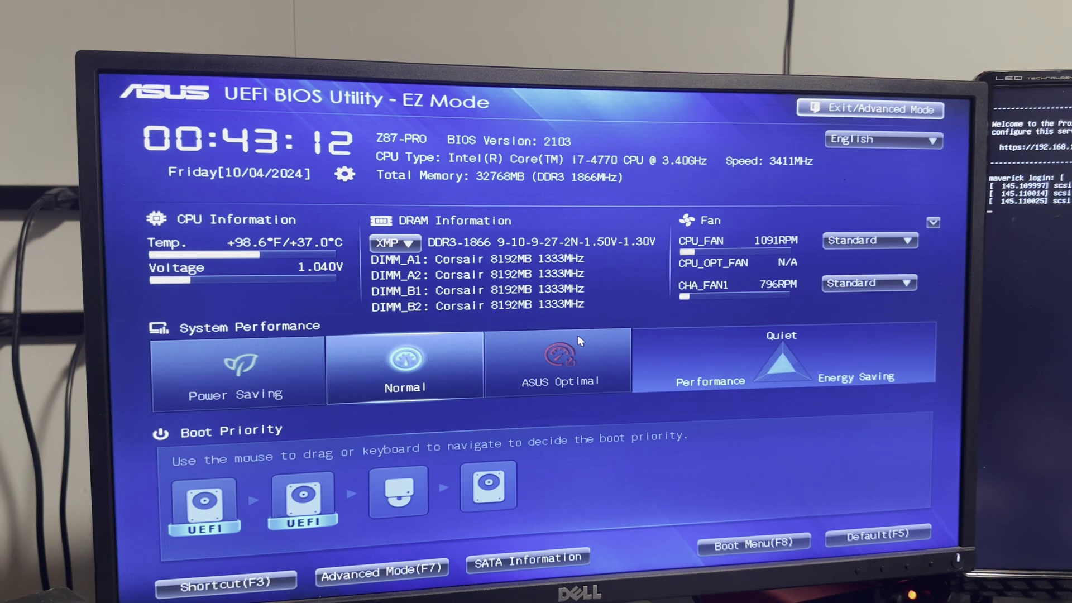
- Boot from the 'UEFI: SanDisk' entry in the F8 Boot Menu
{"action": "key", "text": "F8"}
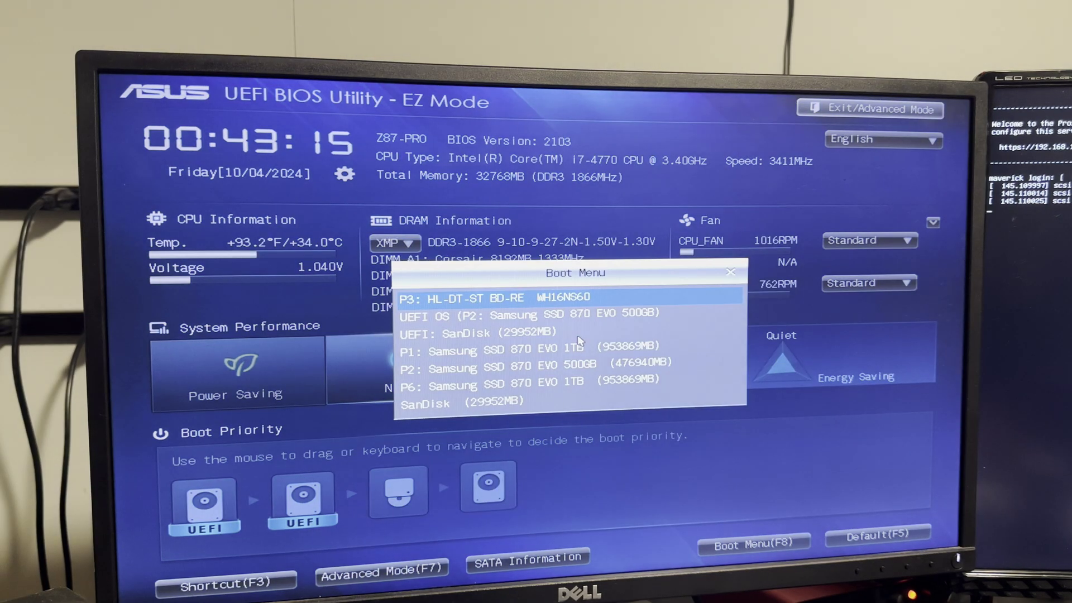
{"action": "key", "text": "Down"}
{"action": "key", "text": "Down"}
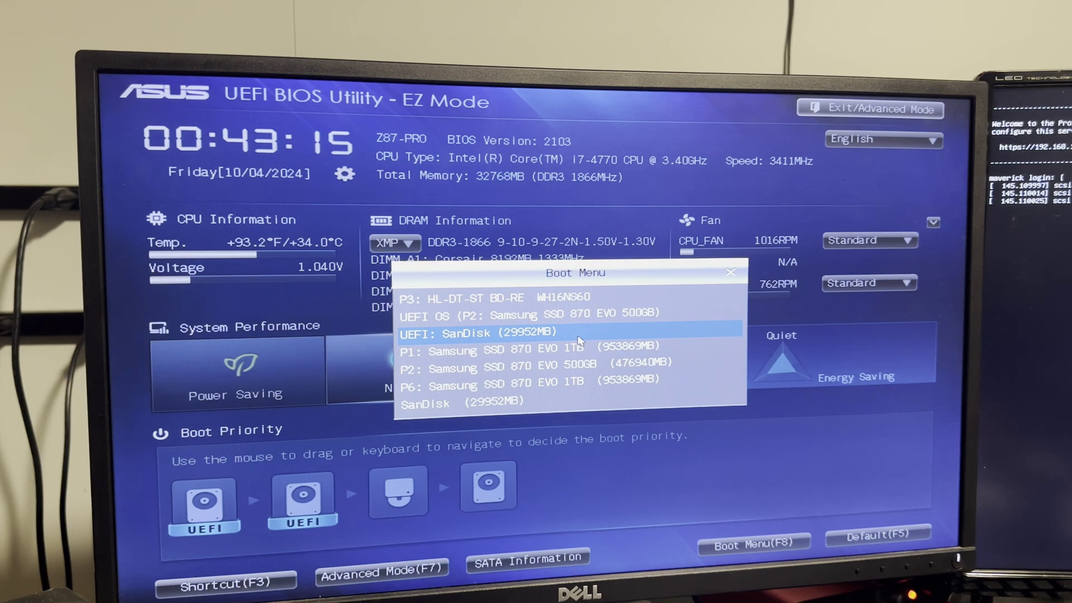
{"action": "key", "text": "Return"}
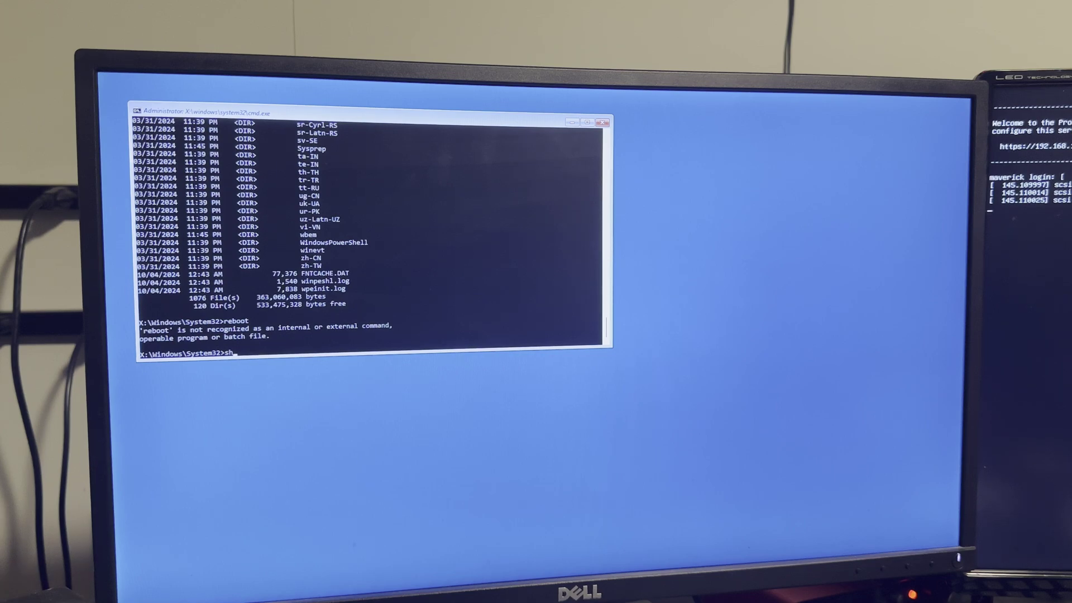
- Fix the typed shutdown command and run it at the X:\Windows\System32 prompt
{"action": "key", "text": "BackSpace"}
{"action": "type", "text": "s"}
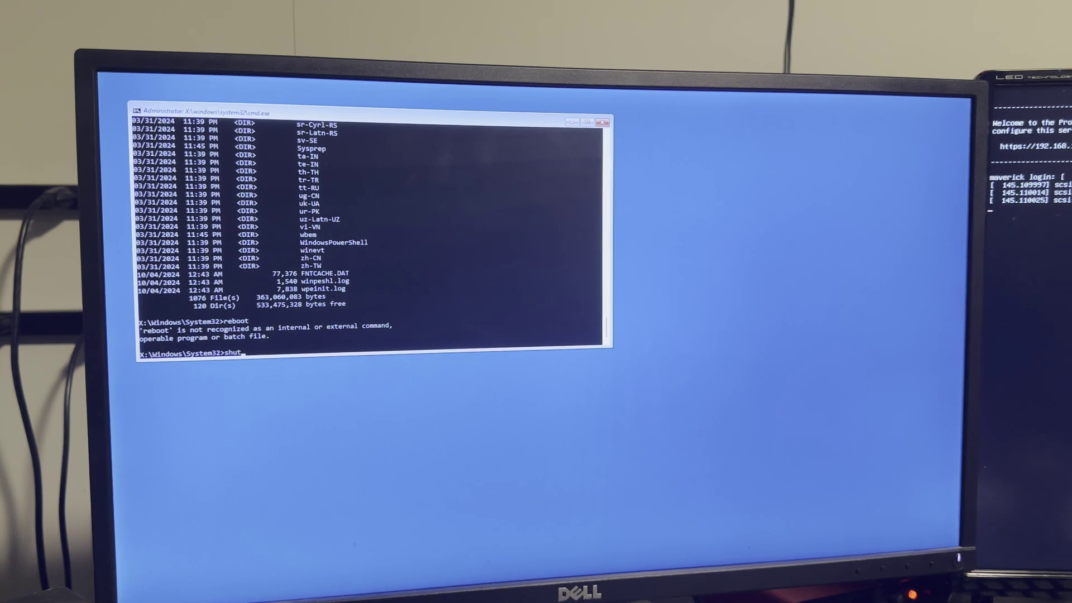
{"action": "key", "text": "Return"}
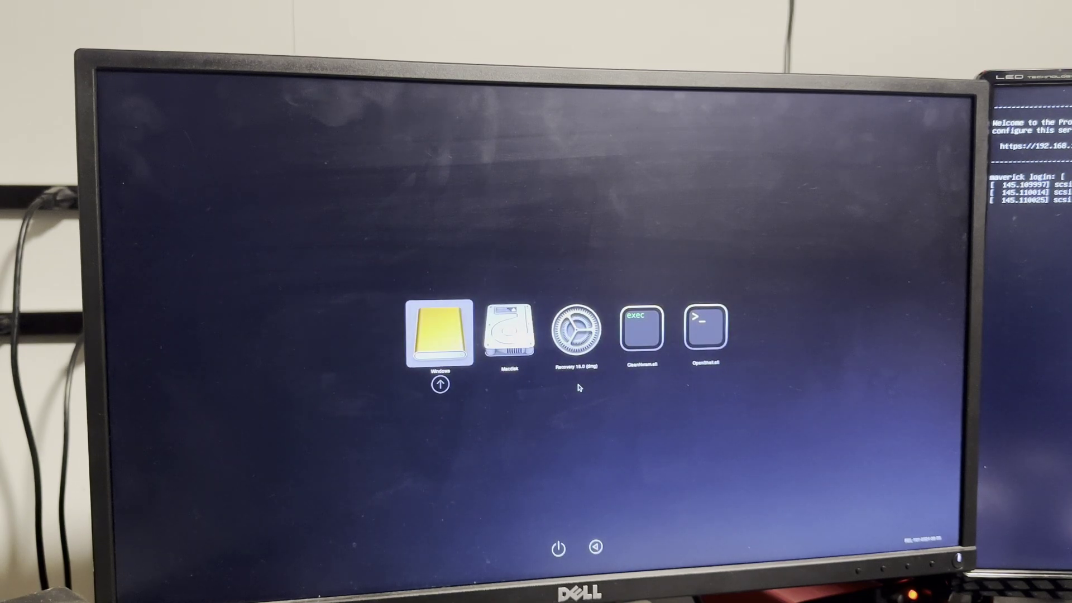
- Select Macdisk instead of Windows in the OpenCore picker and boot it
{"action": "key", "text": "Right"}
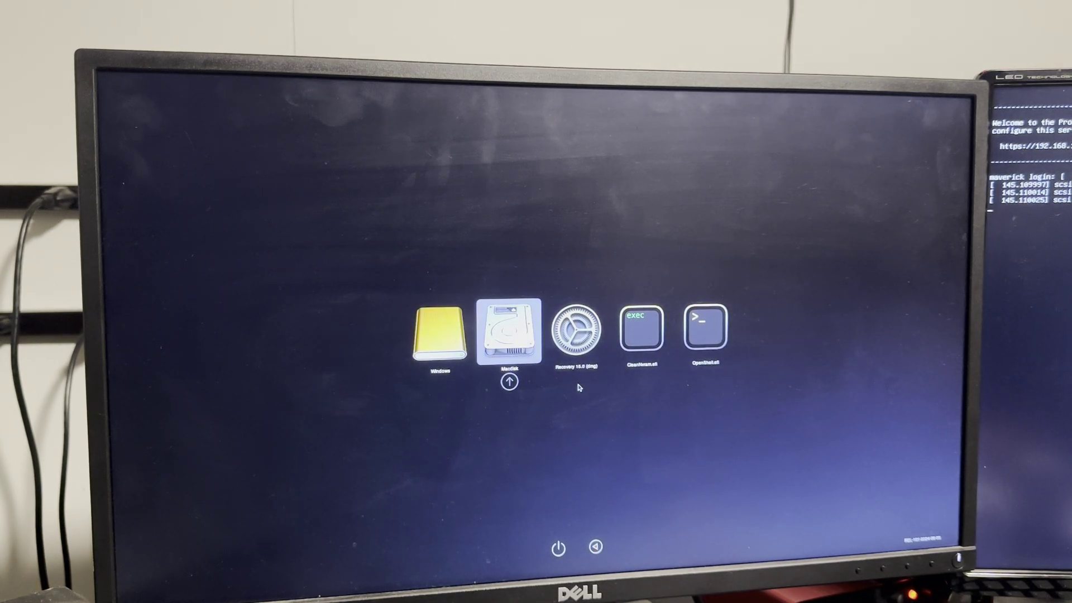
{"action": "key", "text": "Return"}
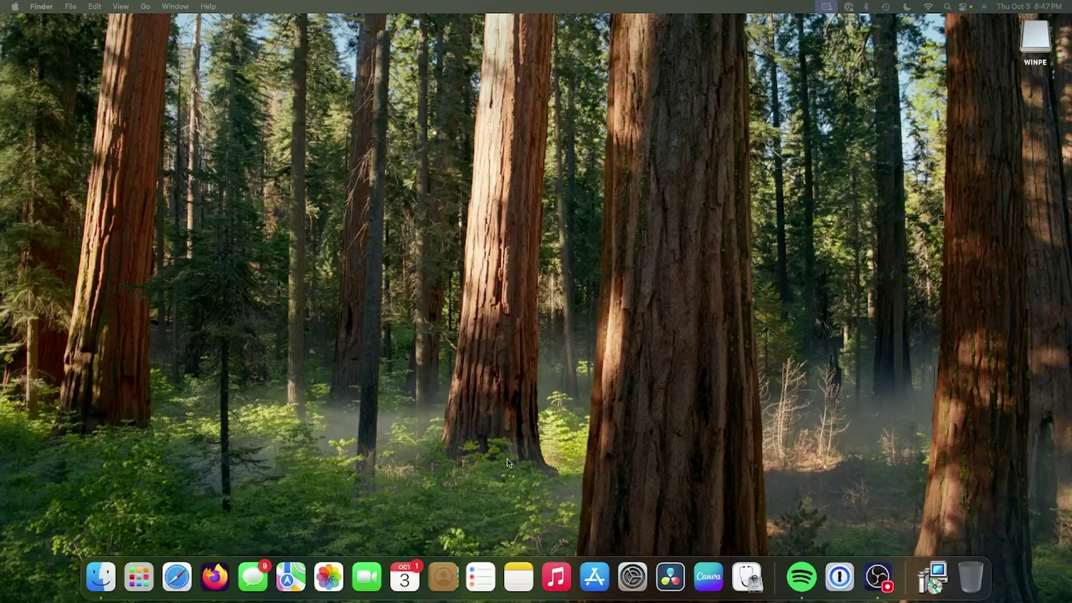
- Launch Parallels Desktop from Launchpad in the Dock
{"action": "left_click", "coordinate": [141, 583]}
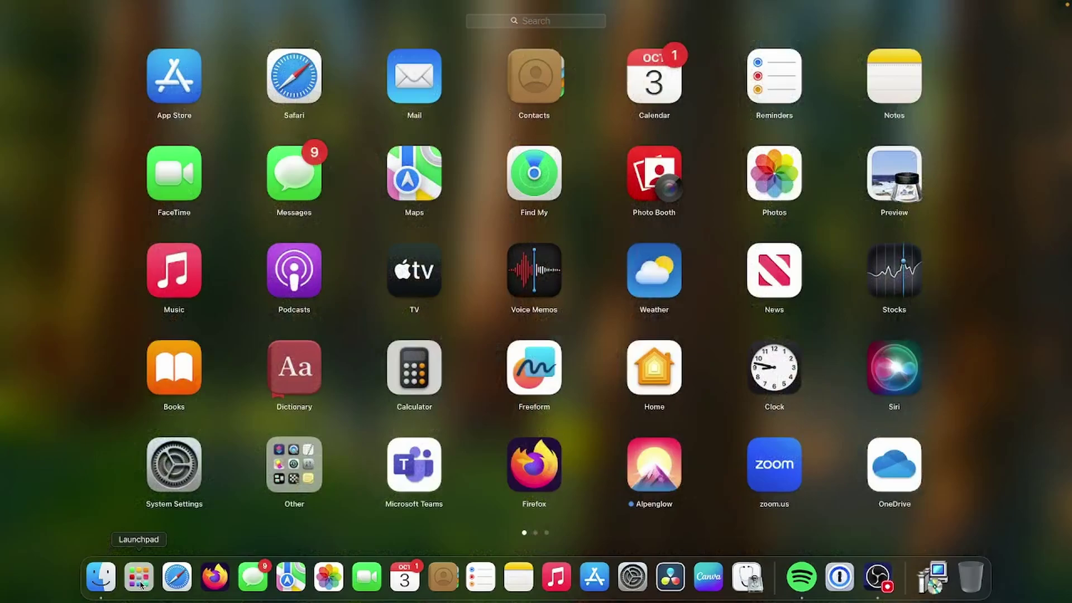
{"action": "left_click", "coordinate": [141, 584]}
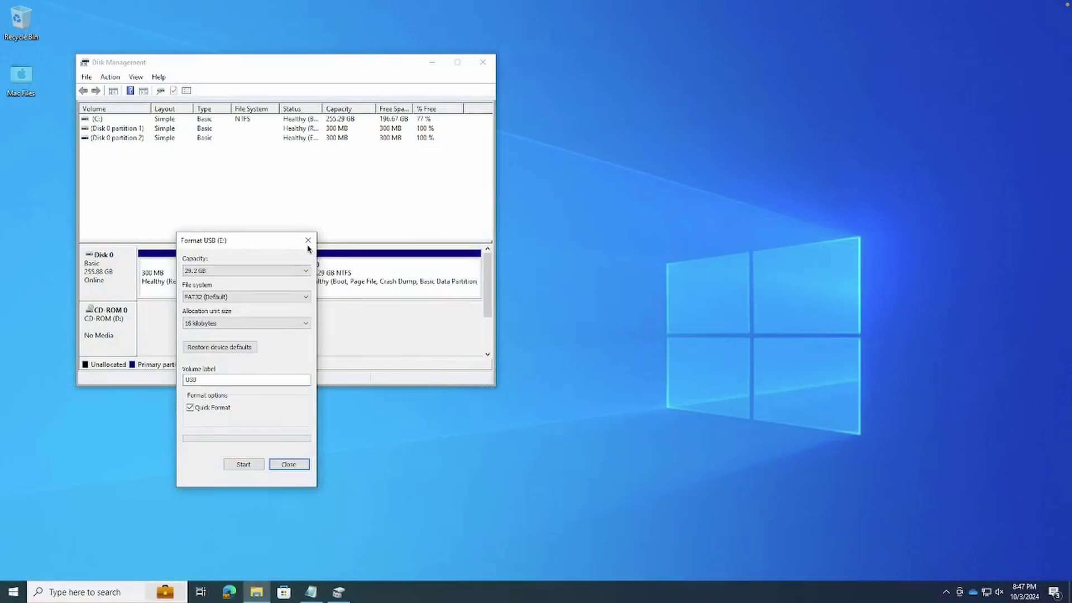
- Close the Format USB dialog and the Disk Management window
{"action": "left_click", "coordinate": [308, 242]}
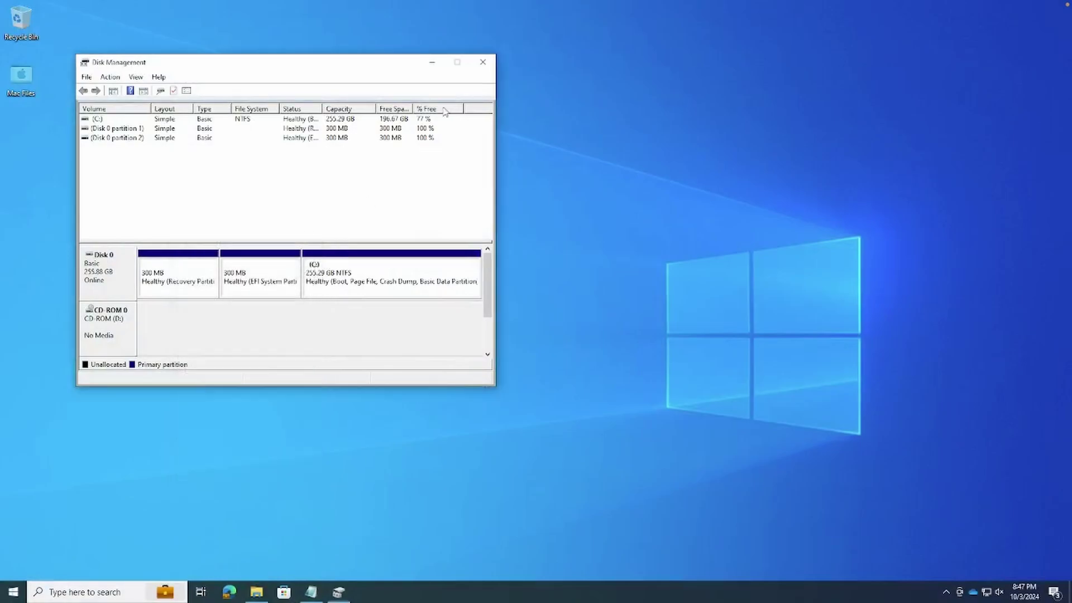
{"action": "left_click", "coordinate": [482, 62]}
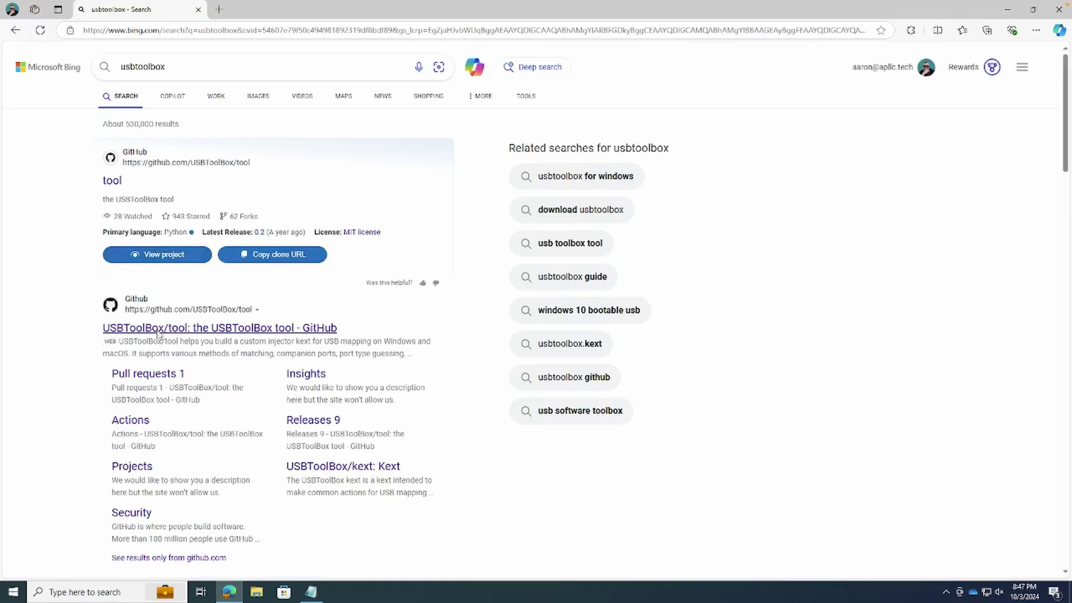
- Download Windows.exe from the USBToolBox/tool repository's 0.2 release
{"action": "left_click", "coordinate": [159, 332]}
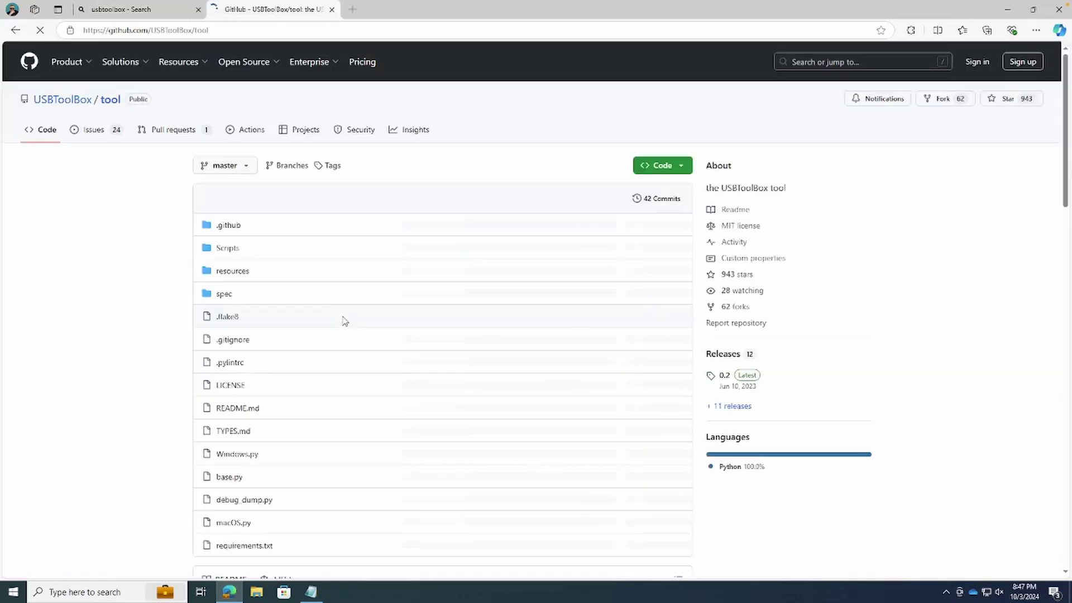
{"action": "scroll", "coordinate": [344, 320], "scroll_direction": "down", "scroll_amount": 5}
{"action": "scroll", "coordinate": [343, 321], "scroll_direction": "down", "scroll_amount": 4}
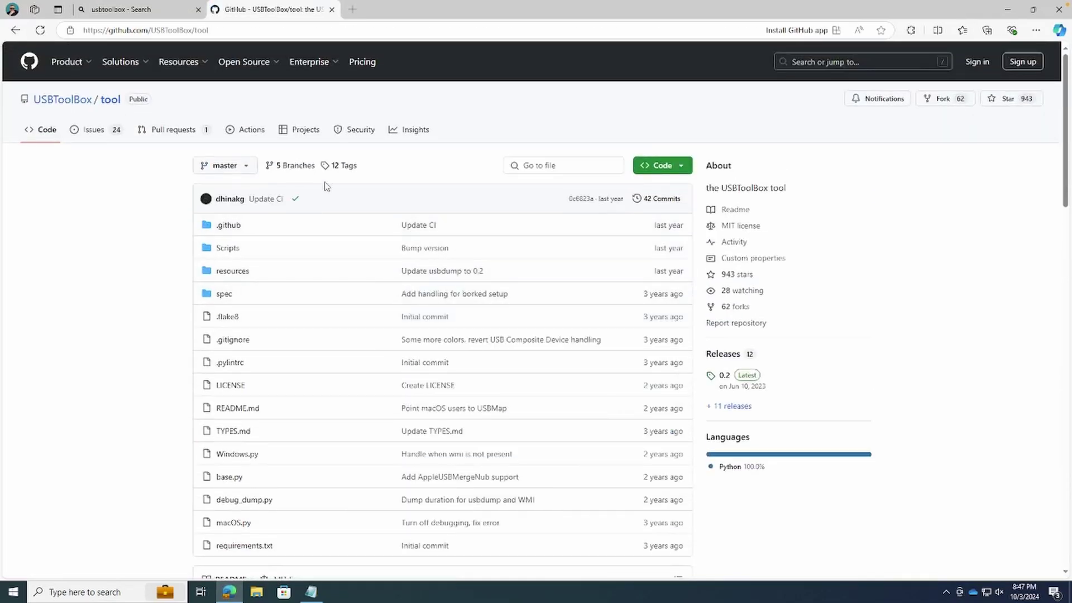
{"action": "left_click", "coordinate": [324, 172]}
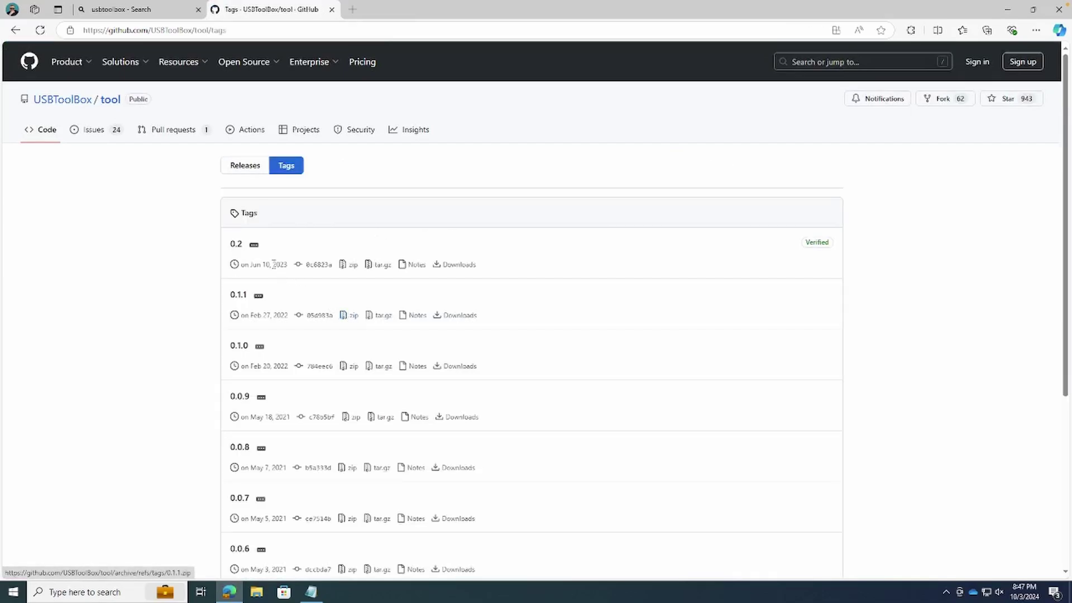
{"action": "left_click", "coordinate": [237, 245]}
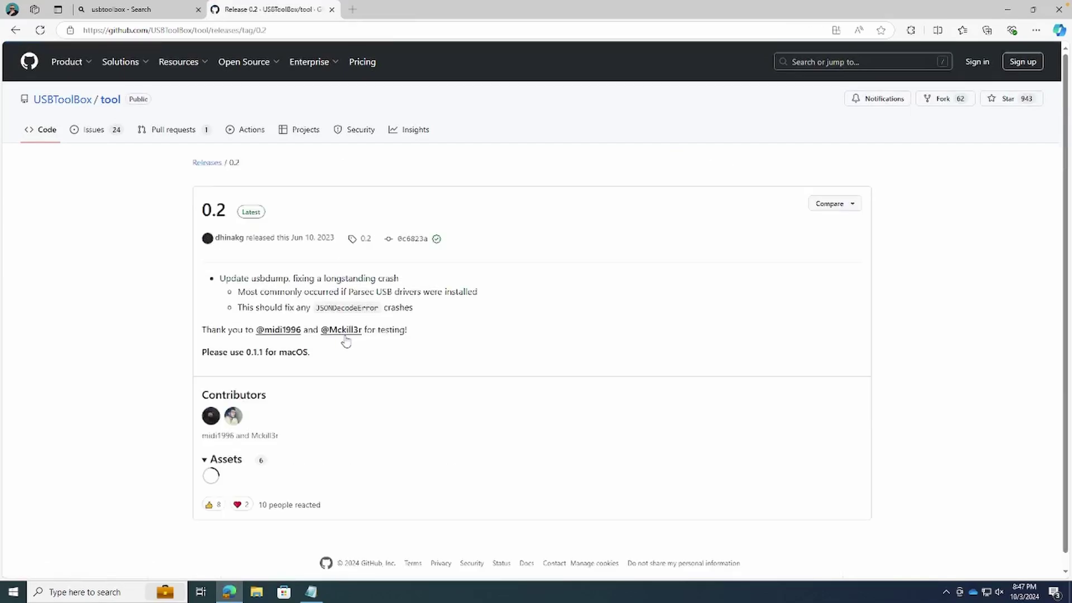
{"action": "scroll", "coordinate": [343, 340], "scroll_direction": "down", "scroll_amount": 3}
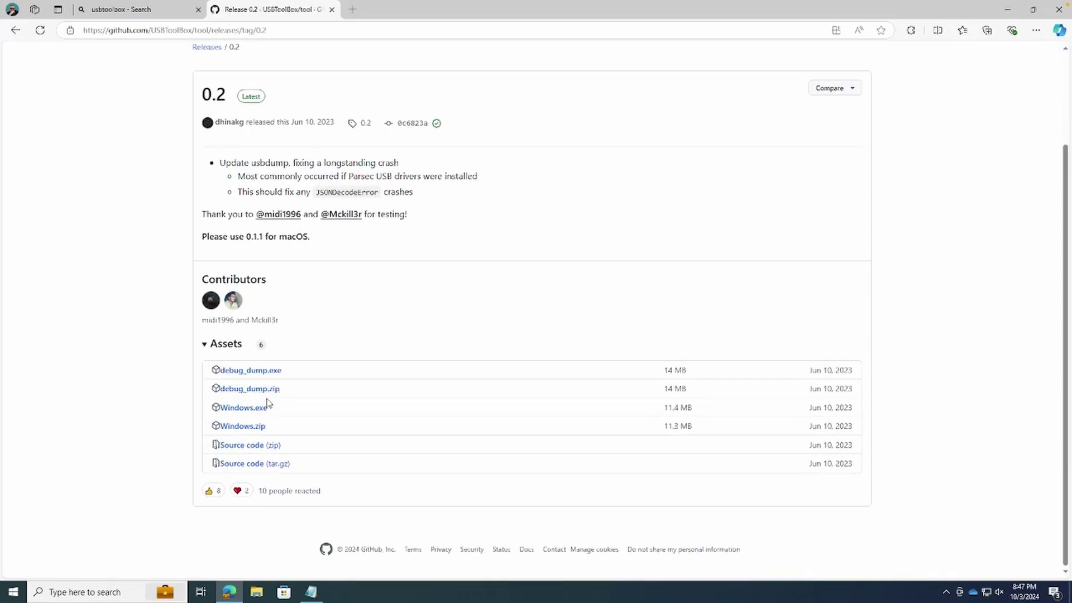
{"action": "left_click", "coordinate": [261, 410]}
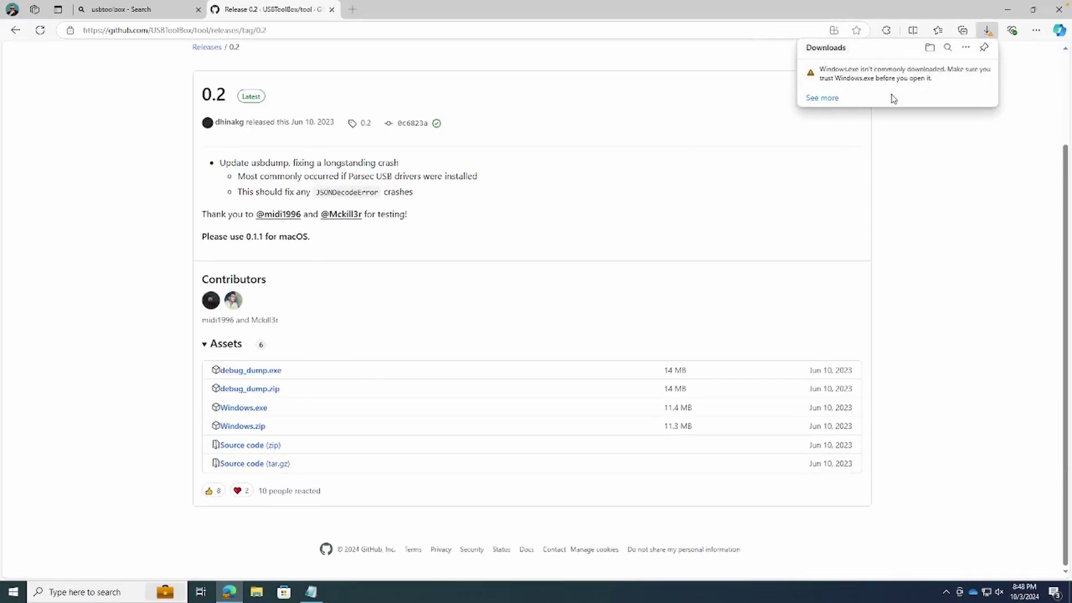
- Keep the Windows.exe download anyway despite the SmartScreen warning
{"action": "left_click", "coordinate": [975, 73]}
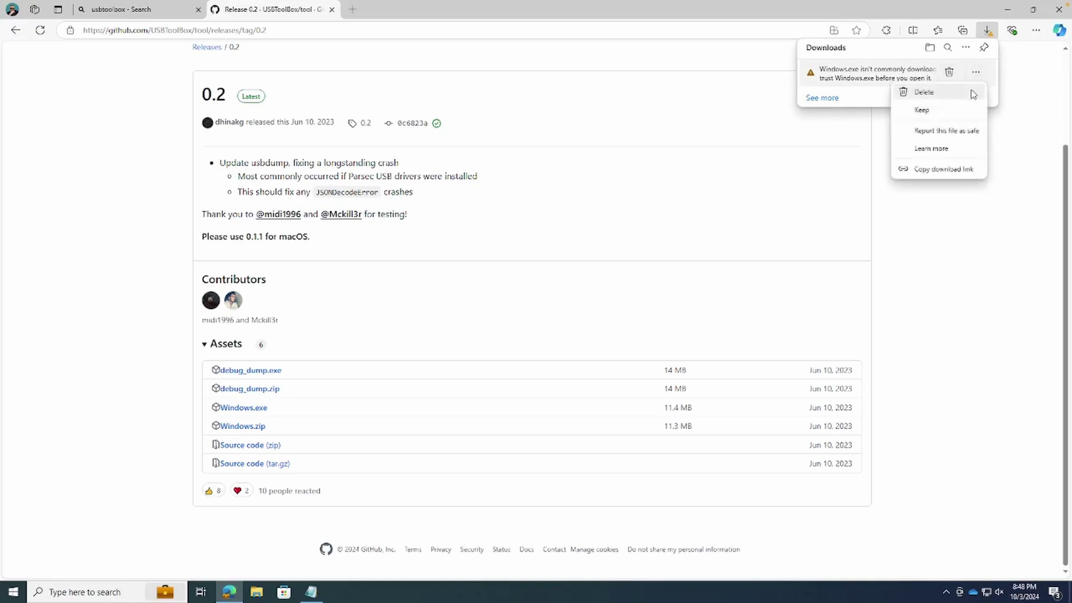
{"action": "left_click", "coordinate": [959, 111]}
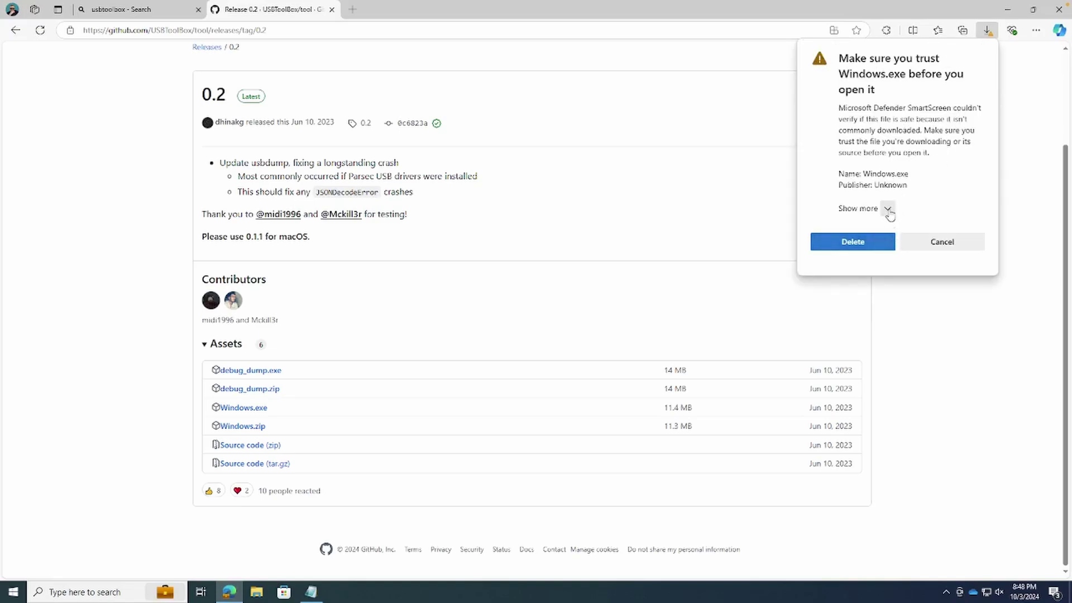
{"action": "left_click", "coordinate": [887, 209]}
{"action": "left_click", "coordinate": [875, 234]}
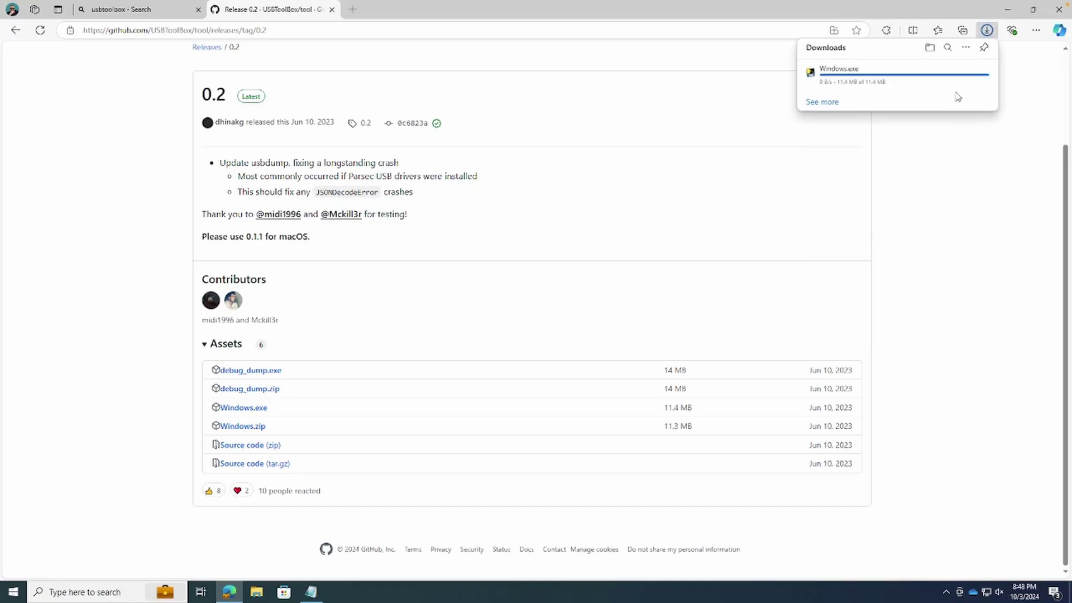
- Copy the downloaded Windows app from Downloads and paste it onto the WINPE (E:) drive
{"action": "left_click", "coordinate": [928, 48]}
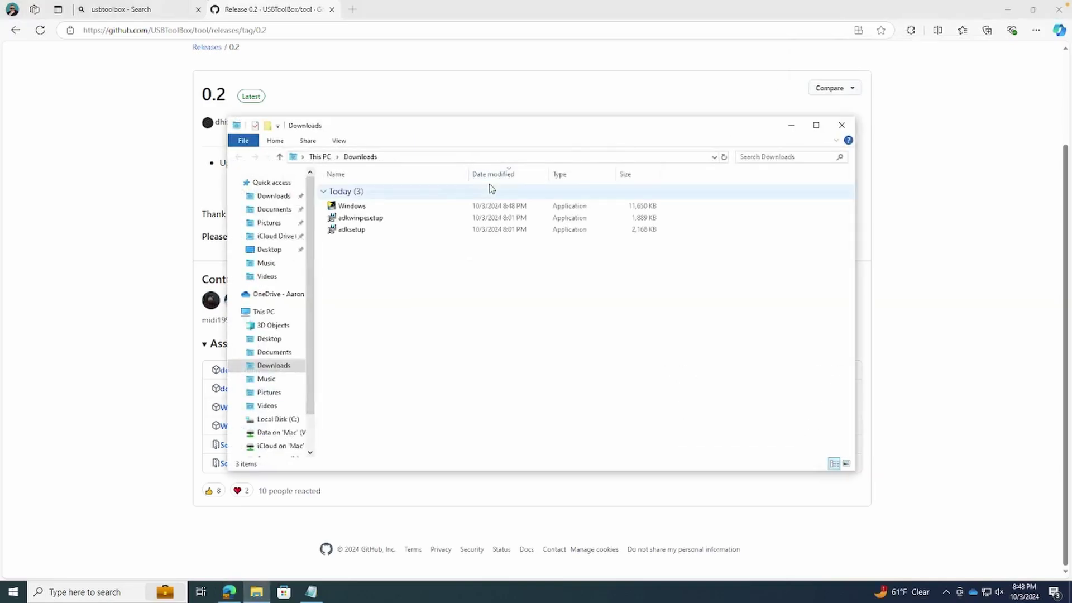
{"action": "left_click", "coordinate": [384, 208]}
{"action": "right_click", "coordinate": [385, 209]}
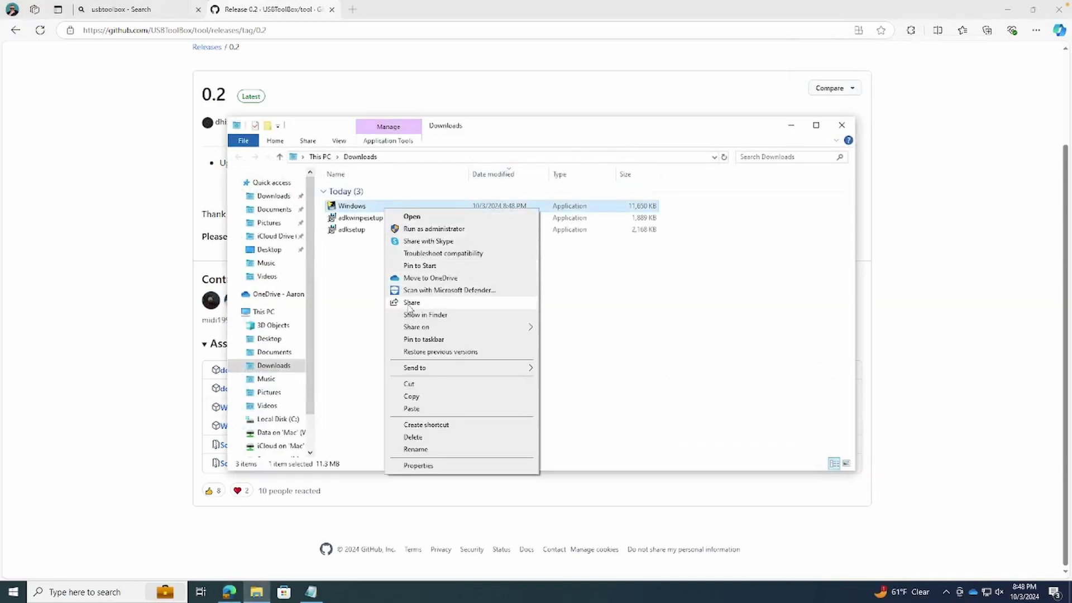
{"action": "left_click", "coordinate": [431, 397]}
{"action": "scroll", "coordinate": [260, 406], "scroll_direction": "down", "scroll_amount": 1}
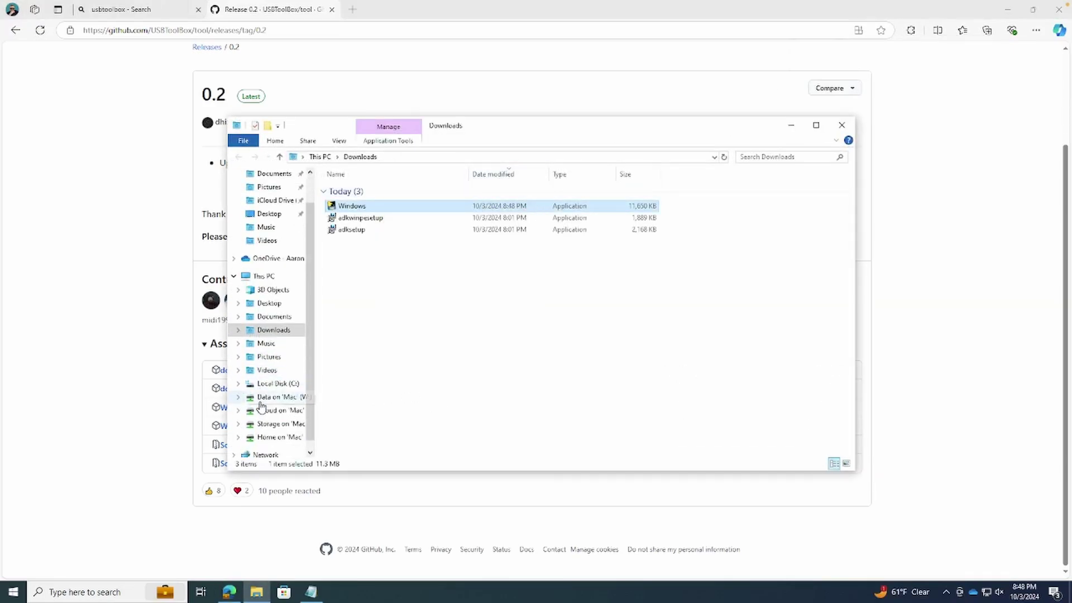
{"action": "scroll", "coordinate": [293, 369], "scroll_direction": "up", "scroll_amount": 1}
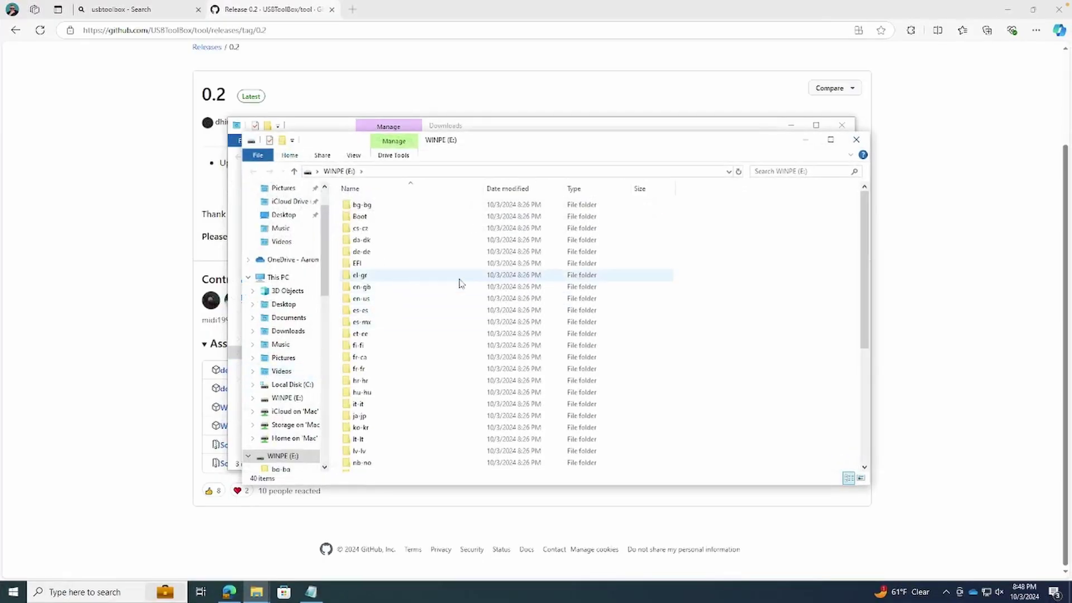
{"action": "scroll", "coordinate": [599, 311], "scroll_direction": "down", "scroll_amount": 6}
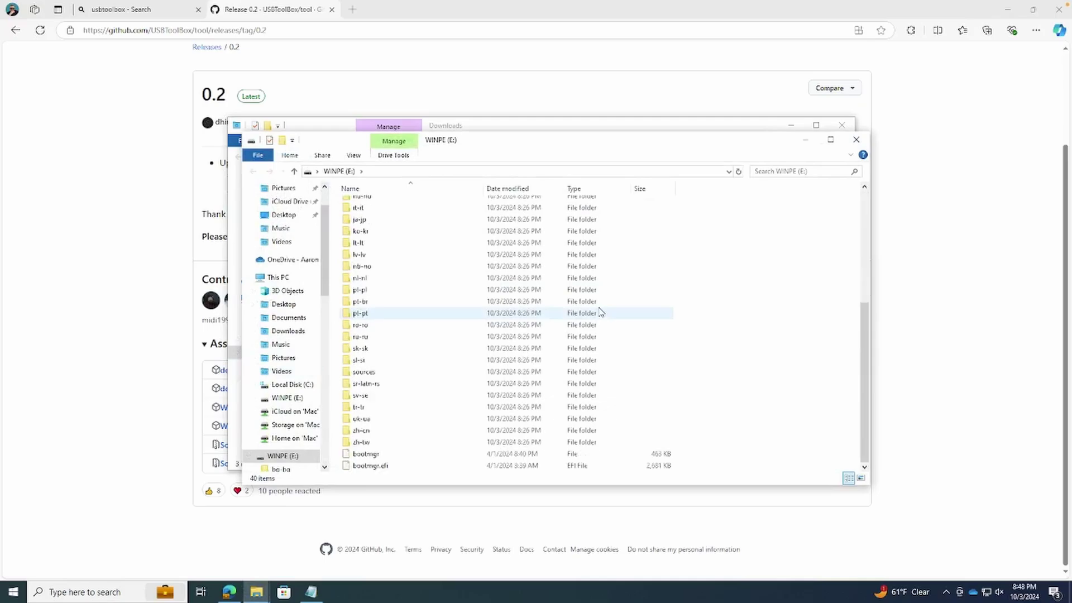
{"action": "right_click", "coordinate": [802, 365]}
{"action": "left_click", "coordinate": [677, 349]}
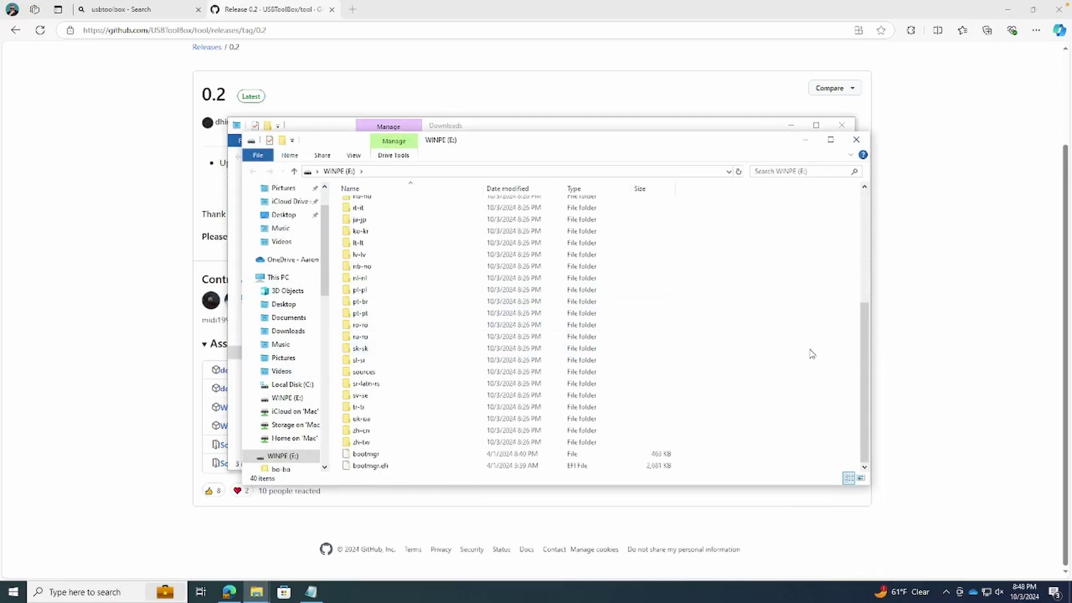
{"action": "right_click", "coordinate": [817, 354]}
{"action": "left_click", "coordinate": [858, 429]}
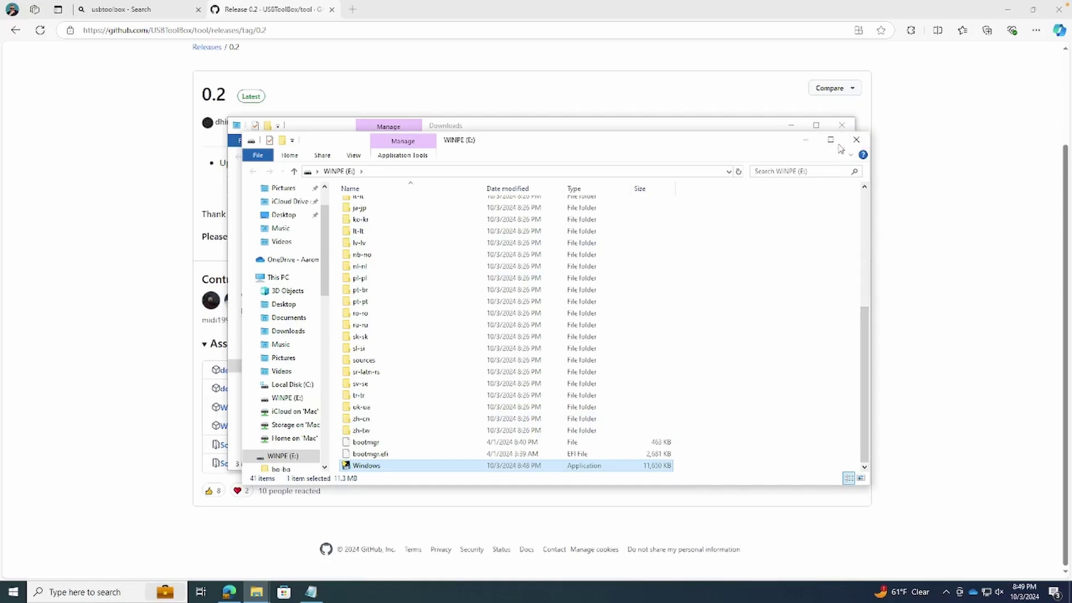
- Rename the pasted copy to USBToolBox and close all windows back to the desktop
{"action": "left_click", "coordinate": [373, 469]}
{"action": "type", "text": "USBToolBox"}
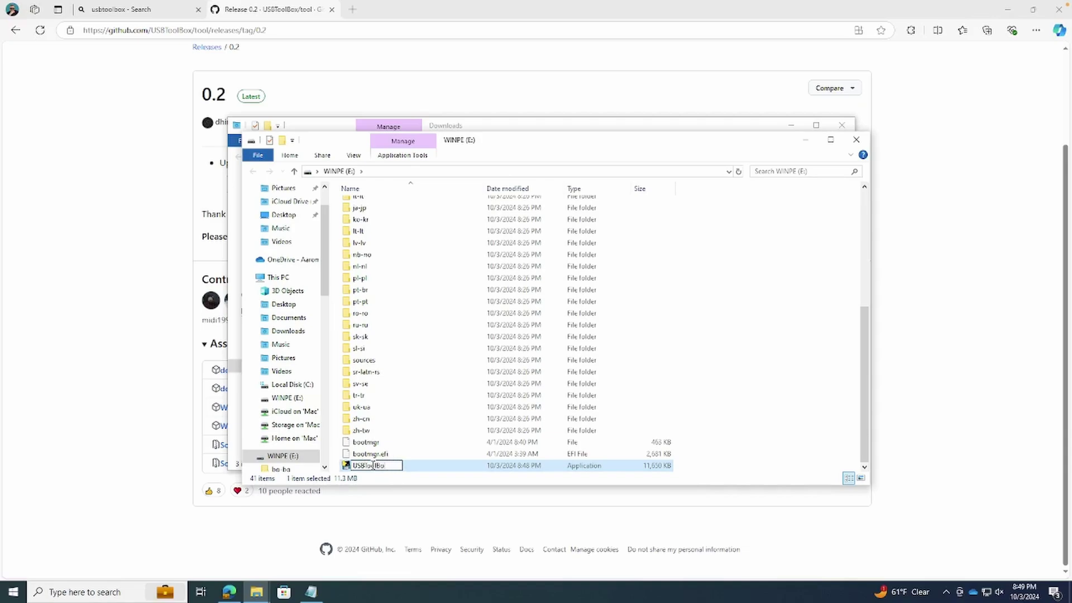
{"action": "key", "text": "Return"}
{"action": "left_click", "coordinate": [737, 363]}
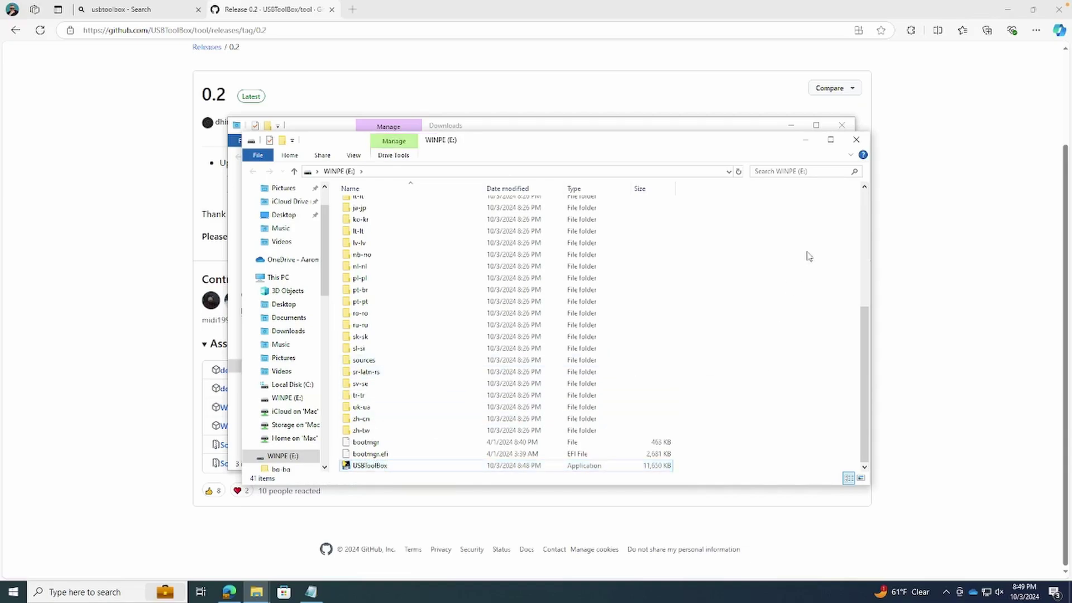
{"action": "left_click", "coordinate": [855, 140]}
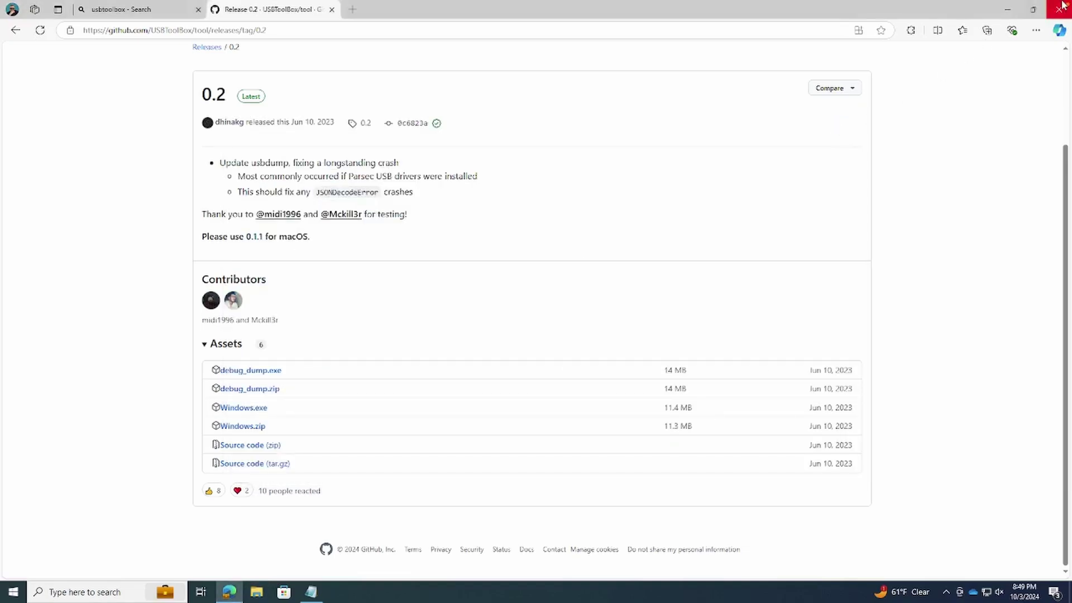
{"action": "left_click", "coordinate": [1058, 9]}
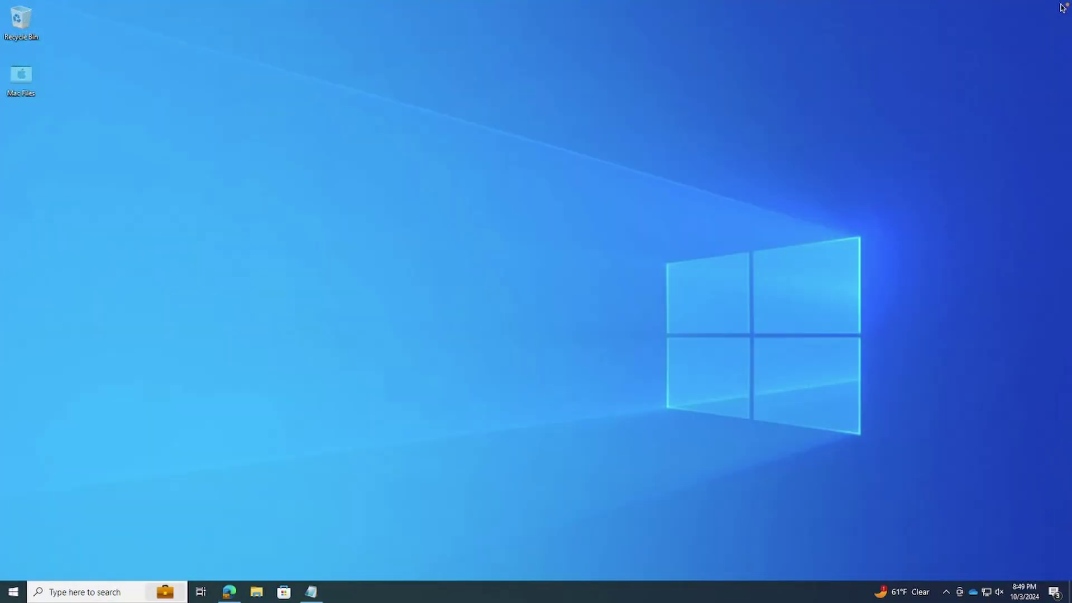
- Restart the Mac from the Apple menu and confirm, rebooting to the ASUS startup screen
{"action": "left_click", "coordinate": [15, 591]}
{"action": "left_click", "coordinate": [13, 556]}
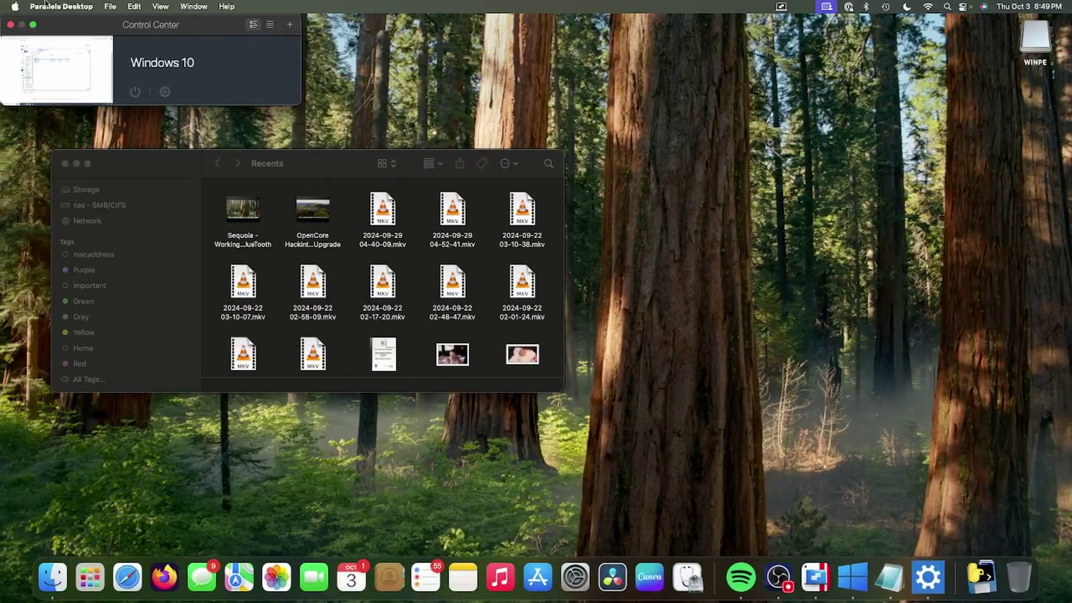
{"action": "left_click", "coordinate": [14, 6]}
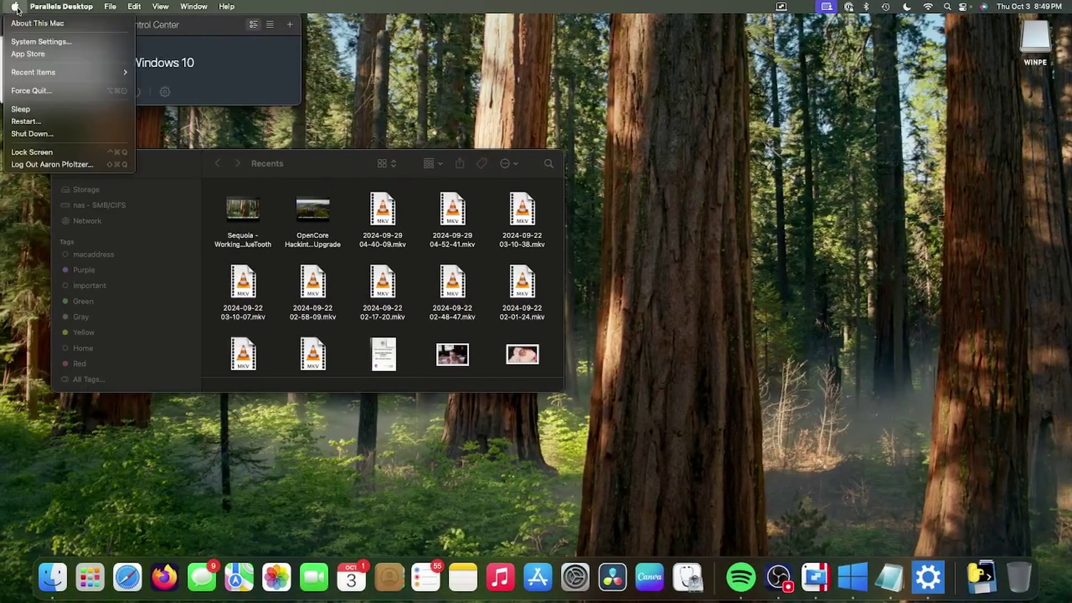
{"action": "left_click", "coordinate": [25, 121]}
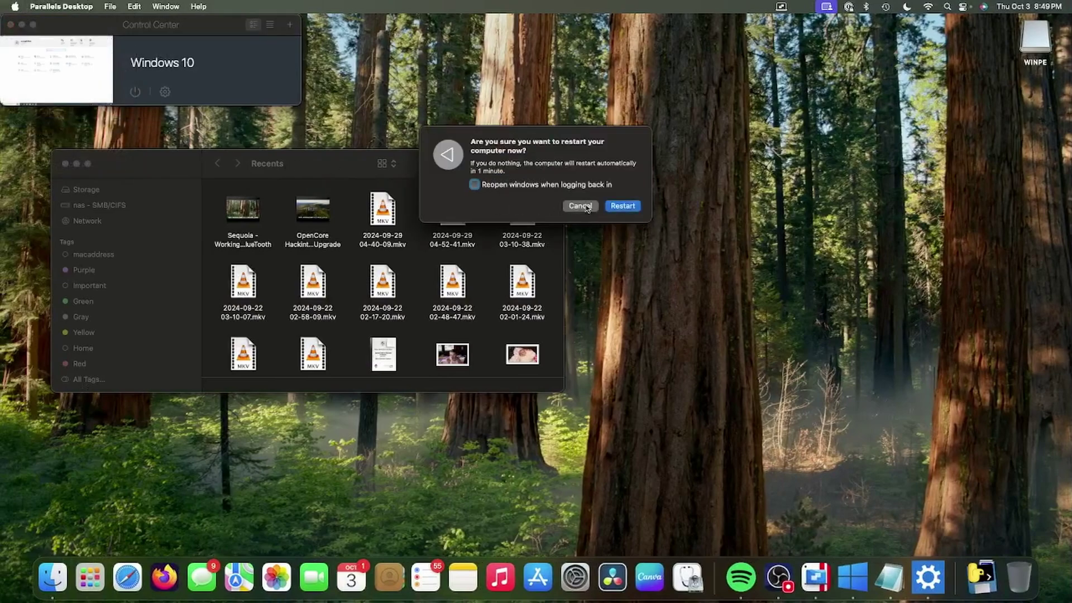
{"action": "left_click", "coordinate": [637, 210]}
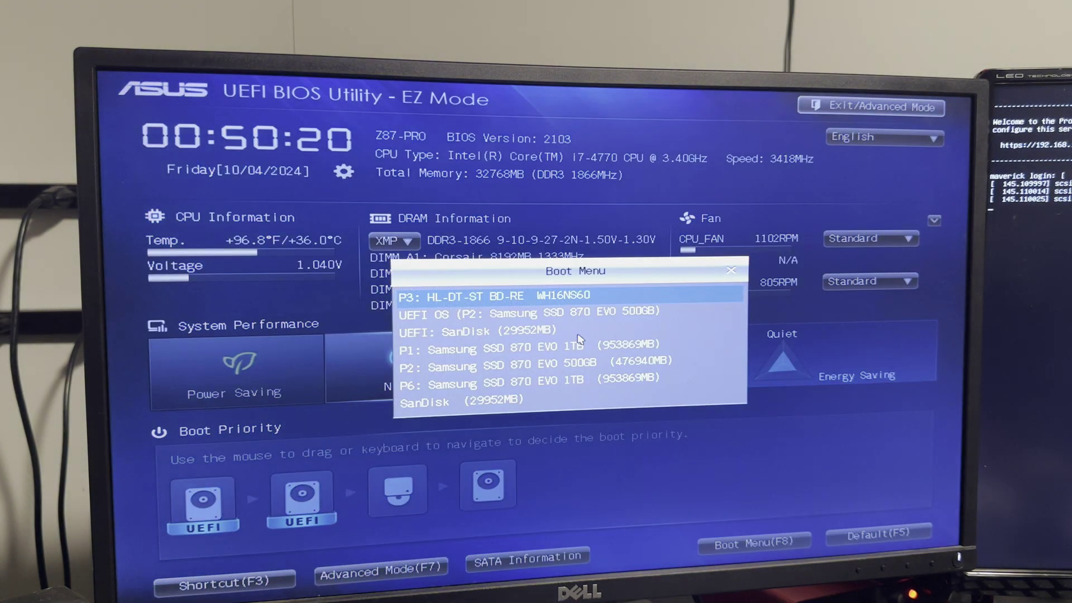
- Boot from the UEFI: SanDisk entry in the ASUS Boot Menu
{"action": "key", "text": "Down"}
{"action": "key", "text": "Down"}
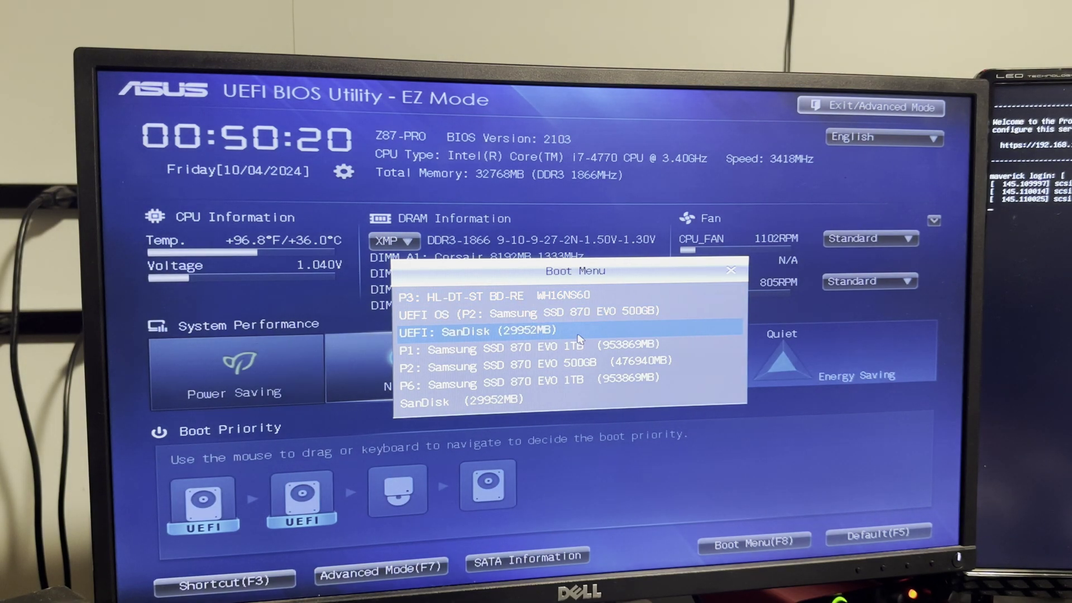
{"action": "key", "text": "Return"}
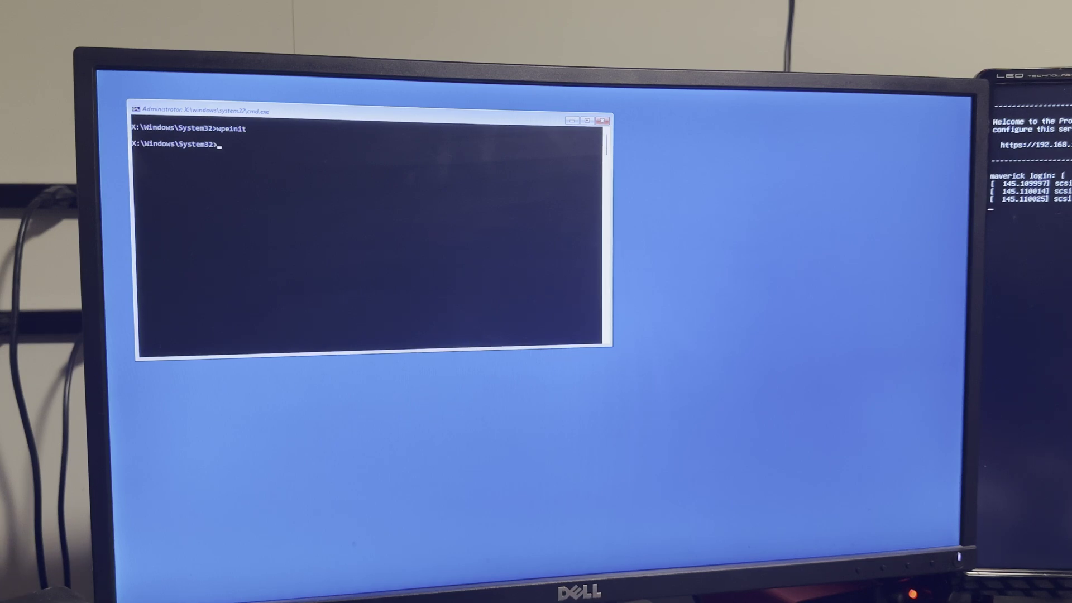
{"action": "type", "text": "E:"}
- Move from X:\ to drive C:, list its contents, and run USBToolBox.exe
{"action": "key", "text": "Return"}
{"action": "type", "text": "cd ../"}
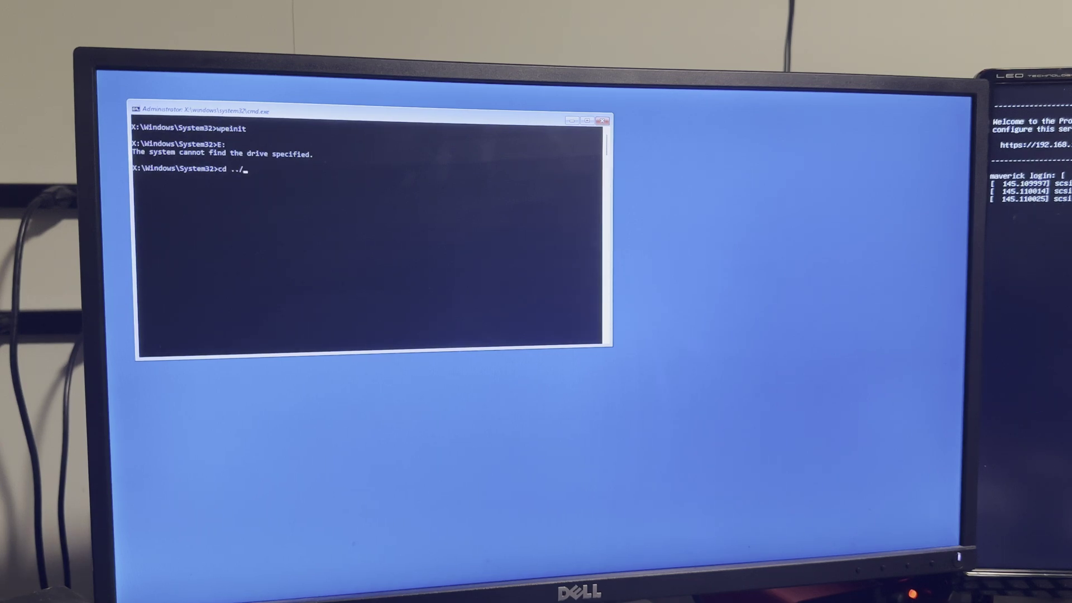
{"action": "type", "text": ".."}
{"action": "key", "text": "Return"}
{"action": "type", "text": "r"}
{"action": "key", "text": "Return"}
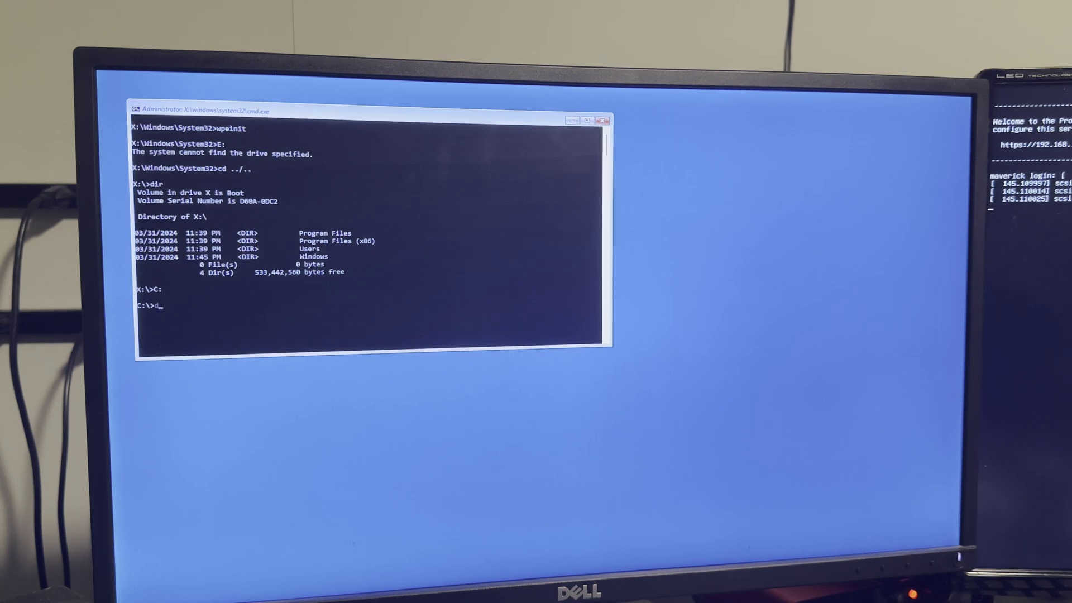
{"action": "type", "text": "ir"}
{"action": "key", "text": "Return"}
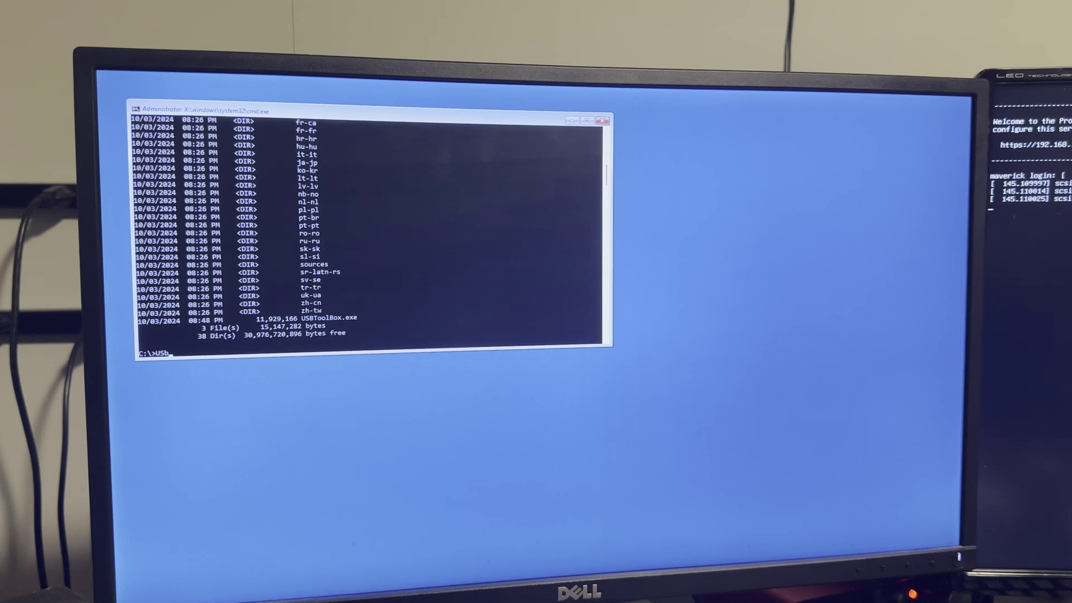
{"action": "type", "text": "BToolBox.exe"}
{"action": "key", "text": "Return"}
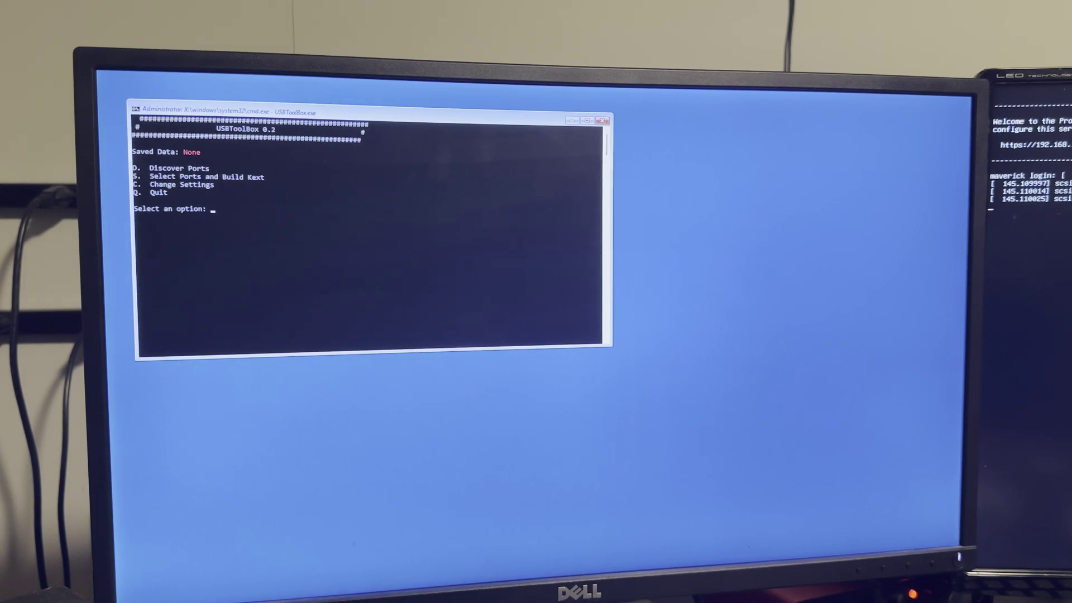
{"action": "type", "text": "d"}
- Discover the USB ports in USBToolBox and build UTBMap.kext
{"action": "key", "text": "Return"}
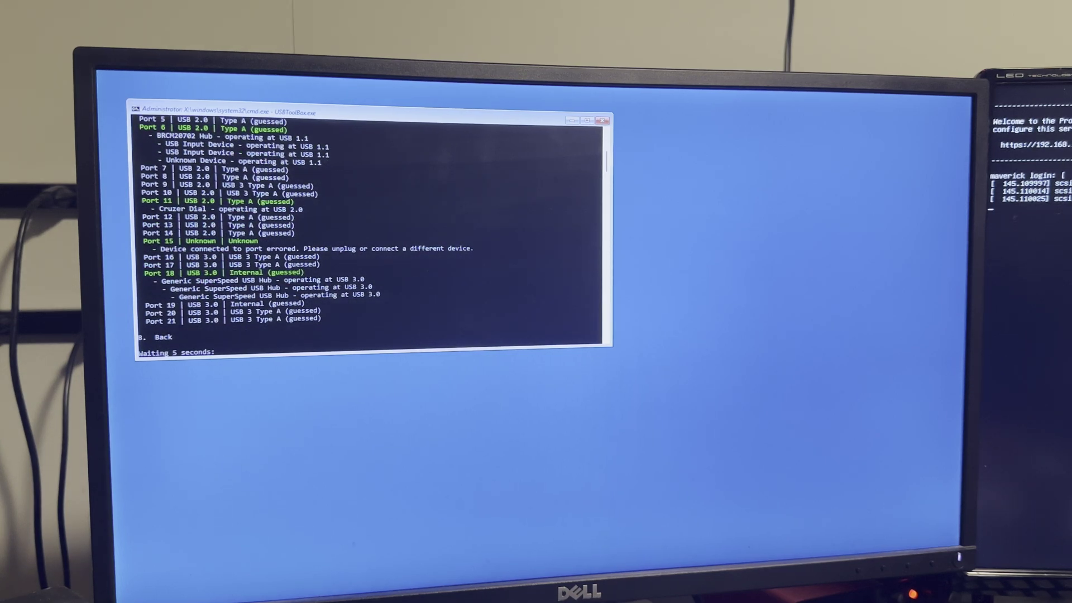
{"action": "type", "text": "B"}
{"action": "key", "text": "Return"}
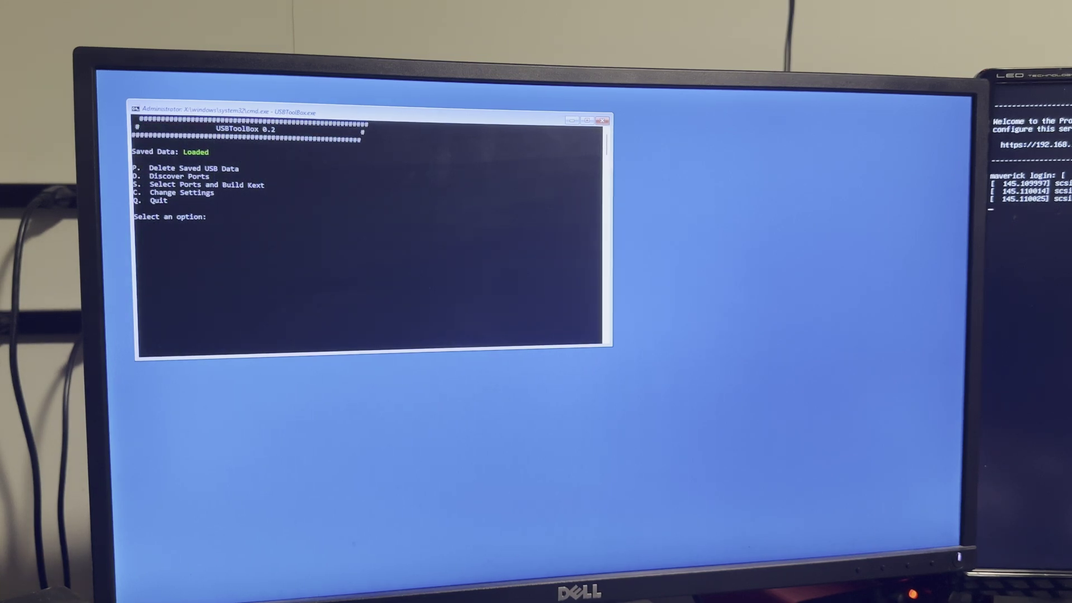
{"action": "type", "text": "S"}
{"action": "key", "text": "Return"}
{"action": "type", "text": "K"}
{"action": "key", "text": "Return"}
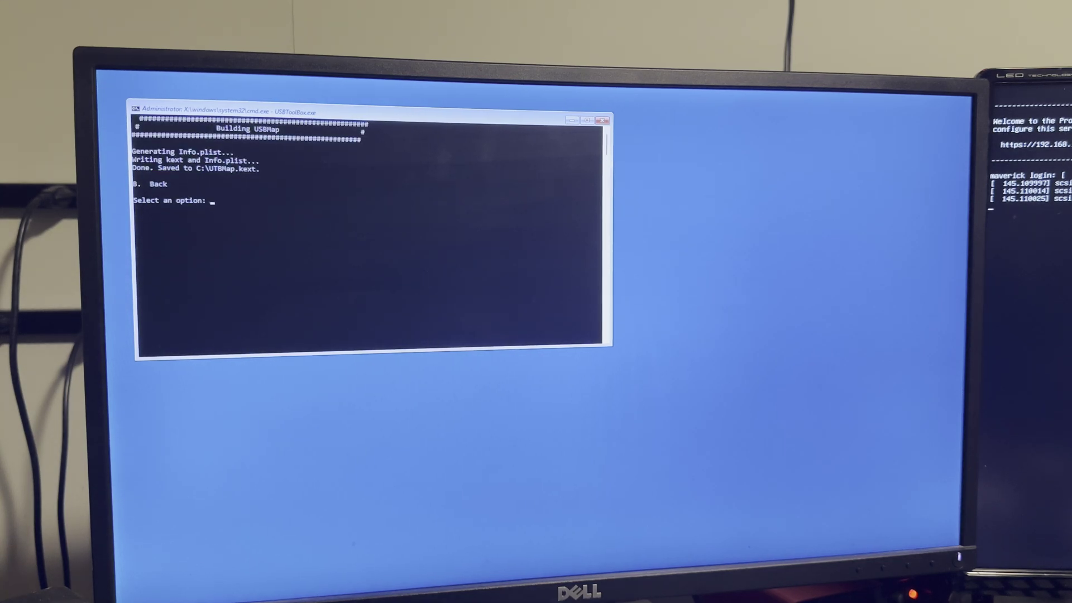
{"action": "type", "text": "B"}
- Quit USBToolBox and run dir to confirm UTBMap.kext and usb.json on C:
{"action": "key", "text": "Return"}
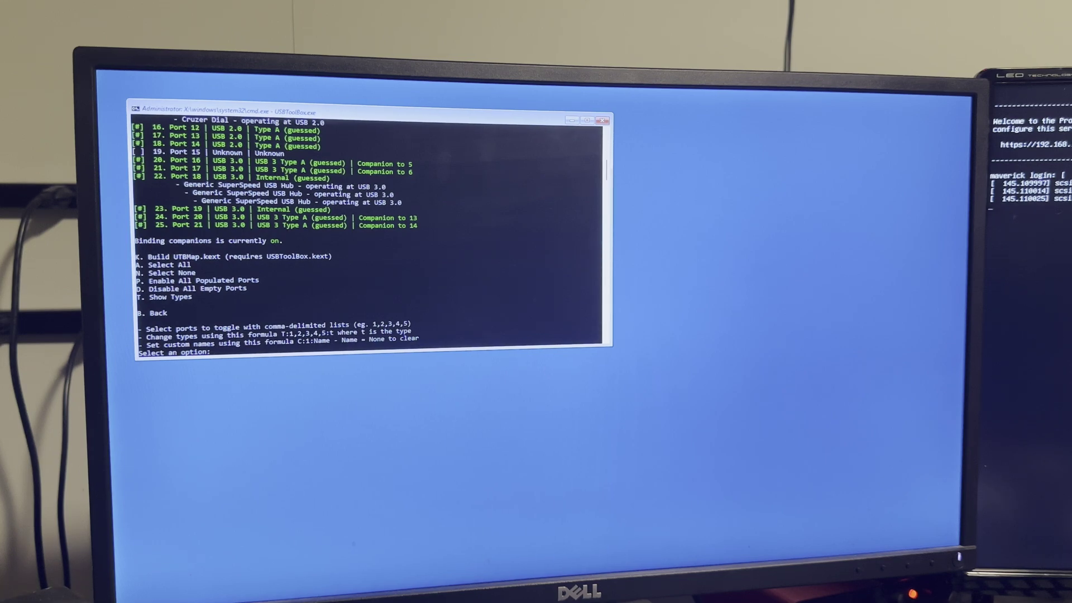
{"action": "type", "text": "B"}
{"action": "key", "text": "Return"}
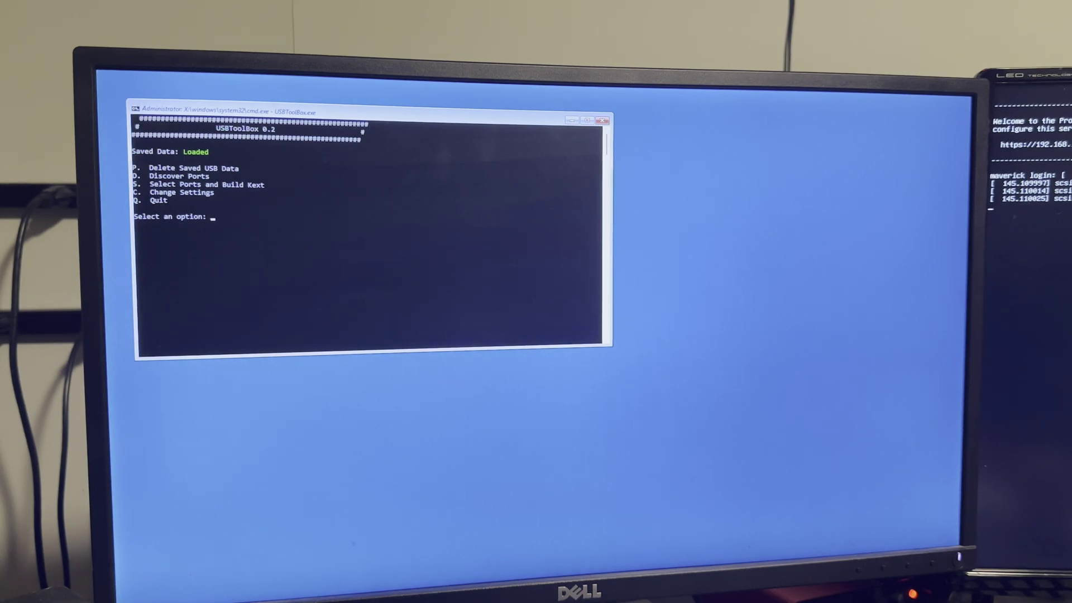
{"action": "type", "text": "Q"}
{"action": "key", "text": "Return"}
{"action": "type", "text": "r"}
{"action": "key", "text": "Return"}
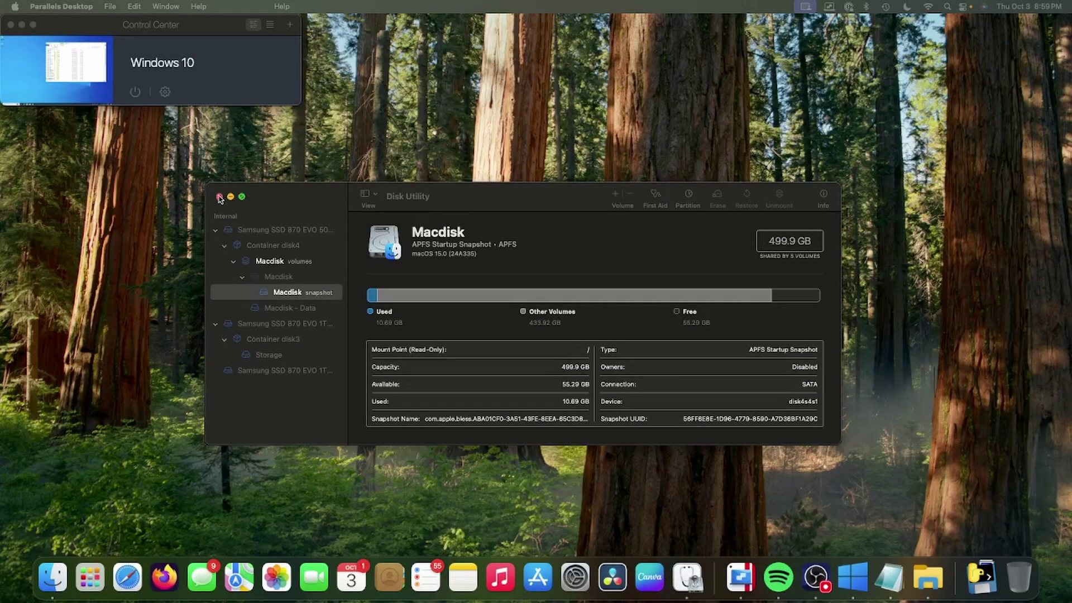
- Close the disk information window and browse to the \\NAS network share
{"action": "left_click", "coordinate": [219, 196]}
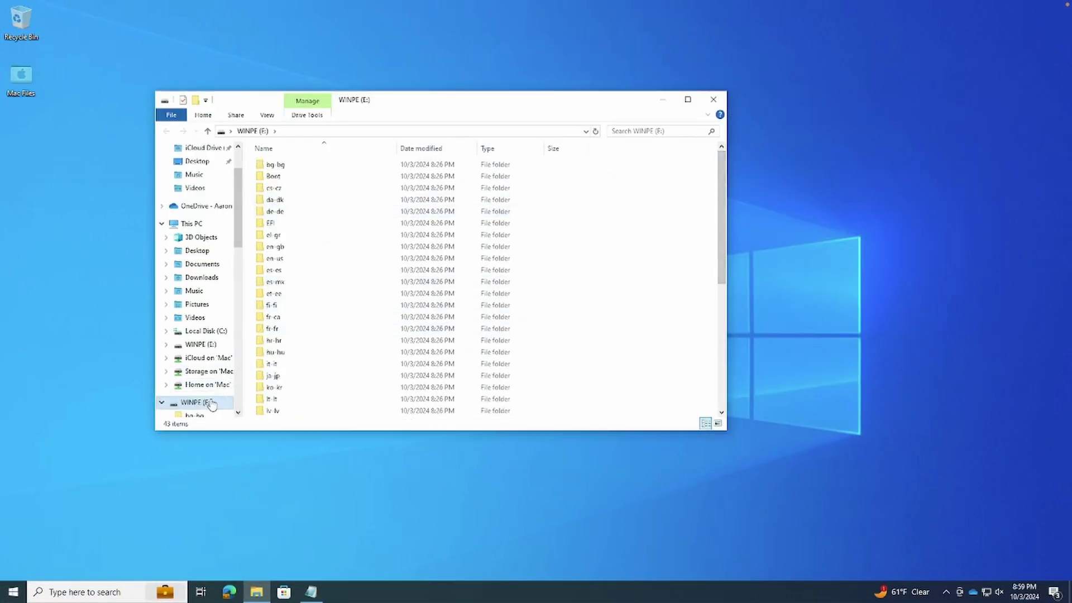
{"action": "left_click", "coordinate": [163, 403]}
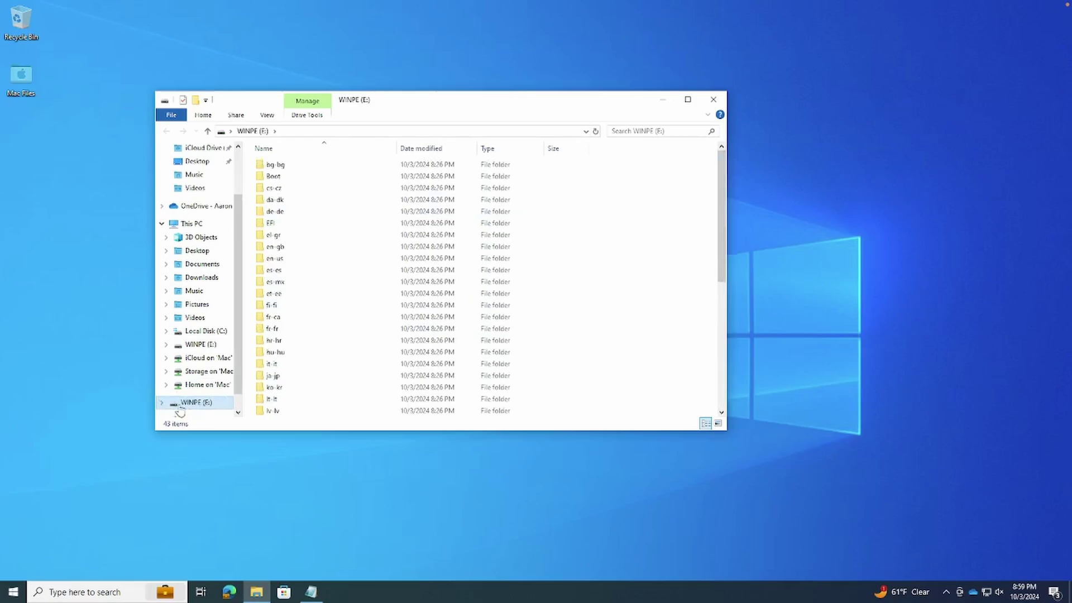
{"action": "scroll", "coordinate": [201, 393], "scroll_direction": "down", "scroll_amount": 1}
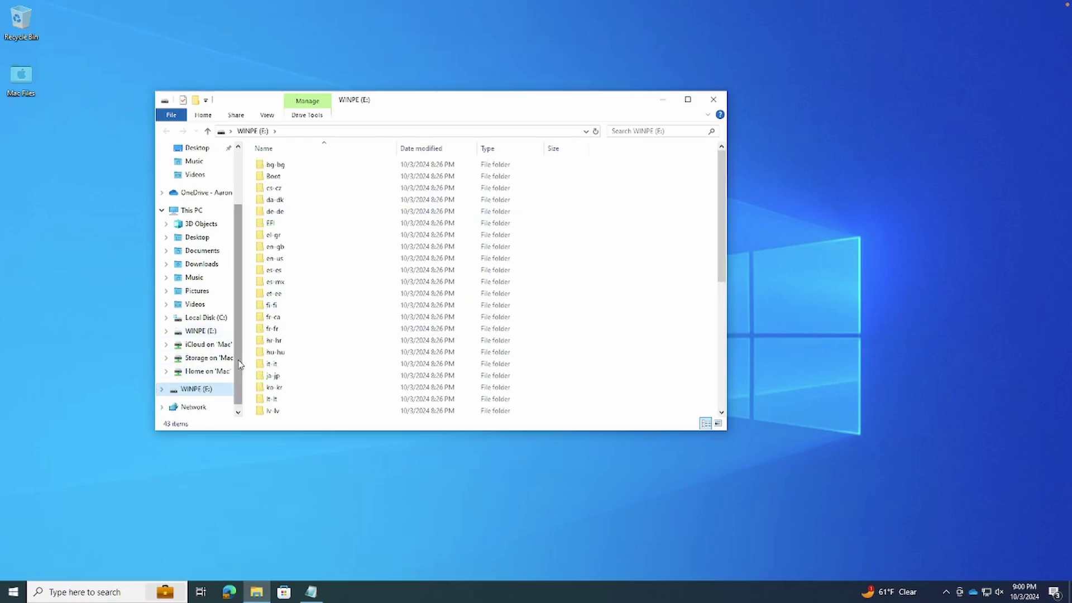
{"action": "scroll", "coordinate": [197, 415], "scroll_direction": "down", "scroll_amount": 1}
{"action": "left_click", "coordinate": [194, 393]}
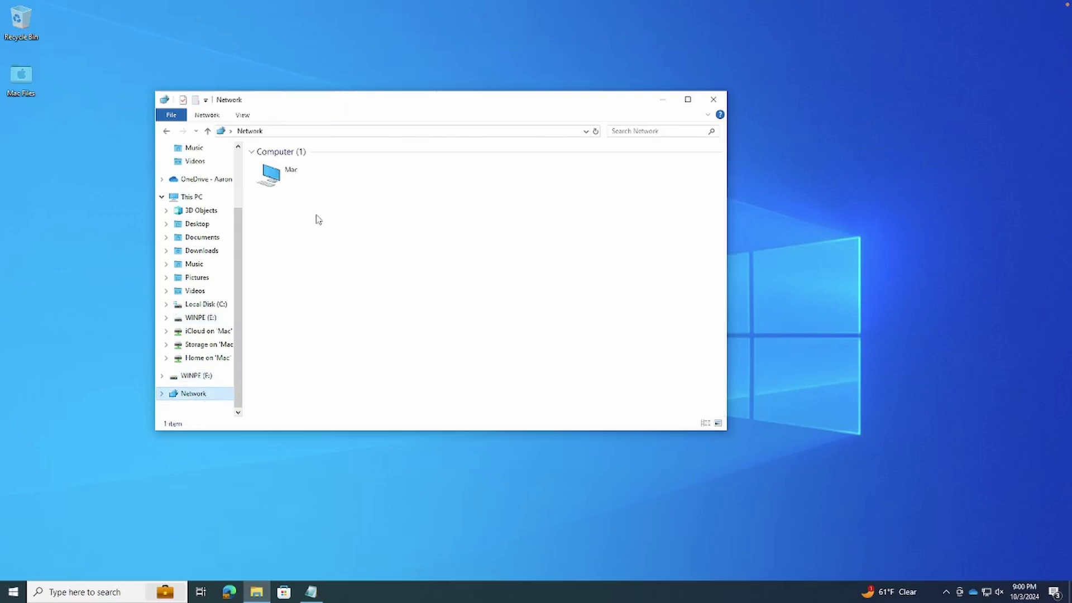
{"action": "left_click", "coordinate": [326, 132]}
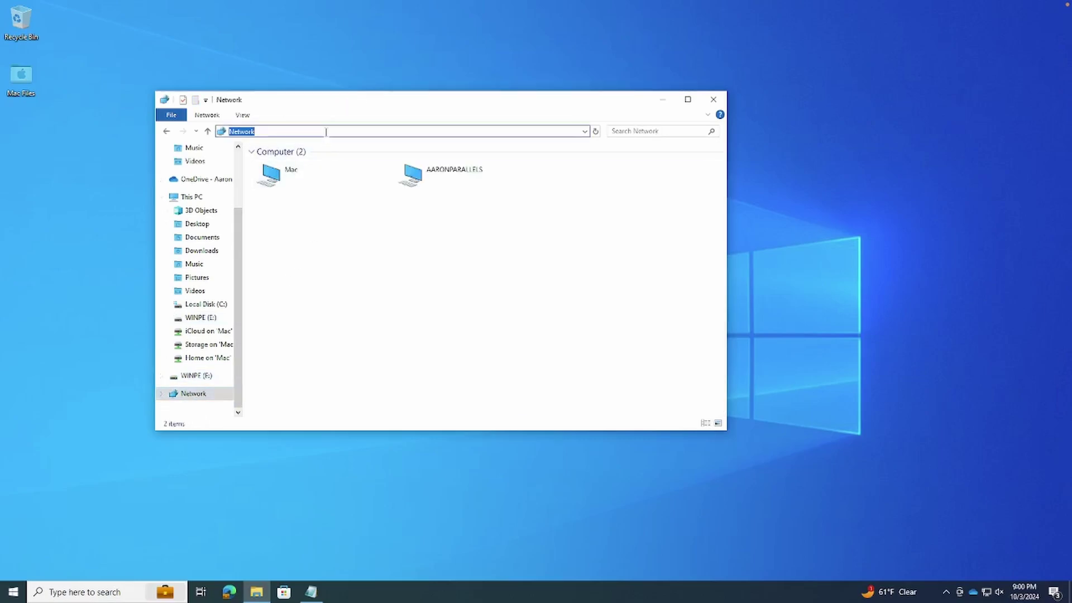
{"action": "type", "text": "\\"}
{"action": "type", "text": "S"}
{"action": "key", "text": "Return"}
- Drag the WinPE_amd64 image from the NAS Data folder onto the desktop, then close Explorer
{"action": "double_click", "coordinate": [311, 163]}
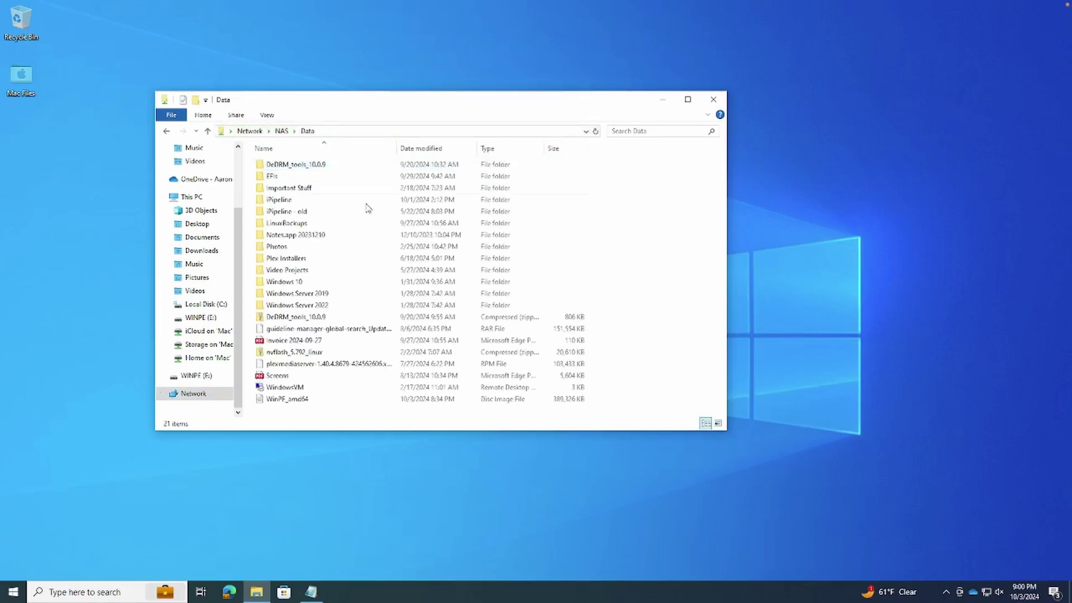
{"action": "left_click", "coordinate": [295, 402]}
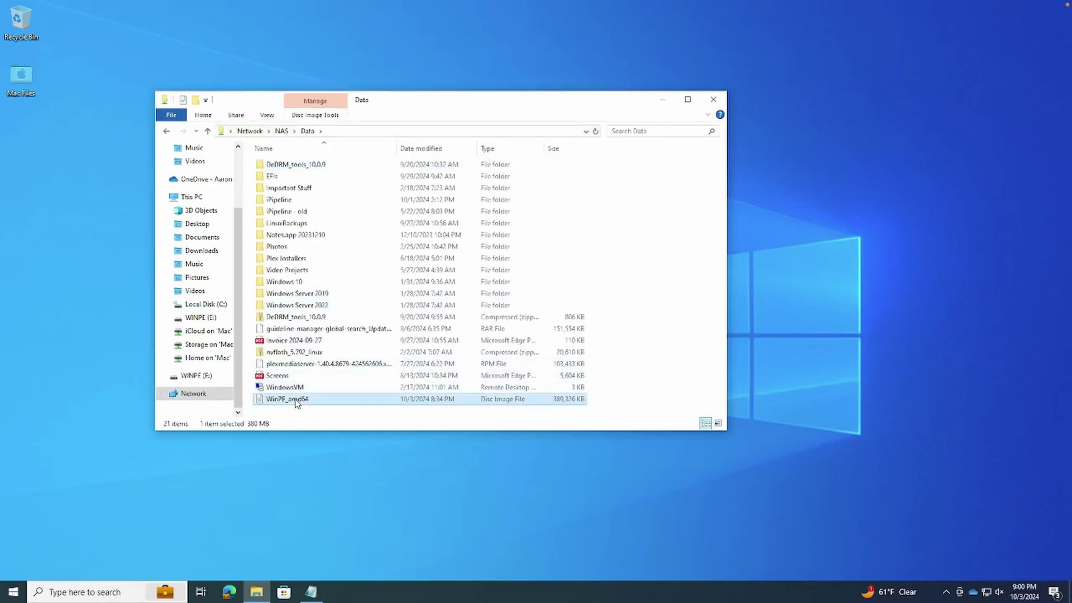
{"action": "left_click_drag", "start_coordinate": [296, 403], "coordinate": [95, 249]}
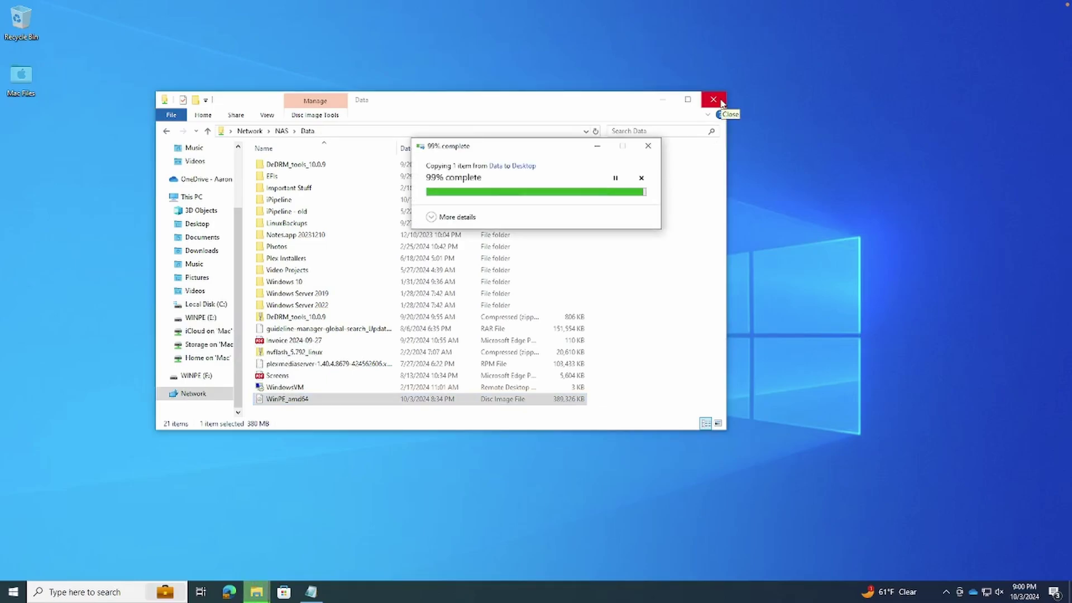
{"action": "left_click", "coordinate": [721, 102]}
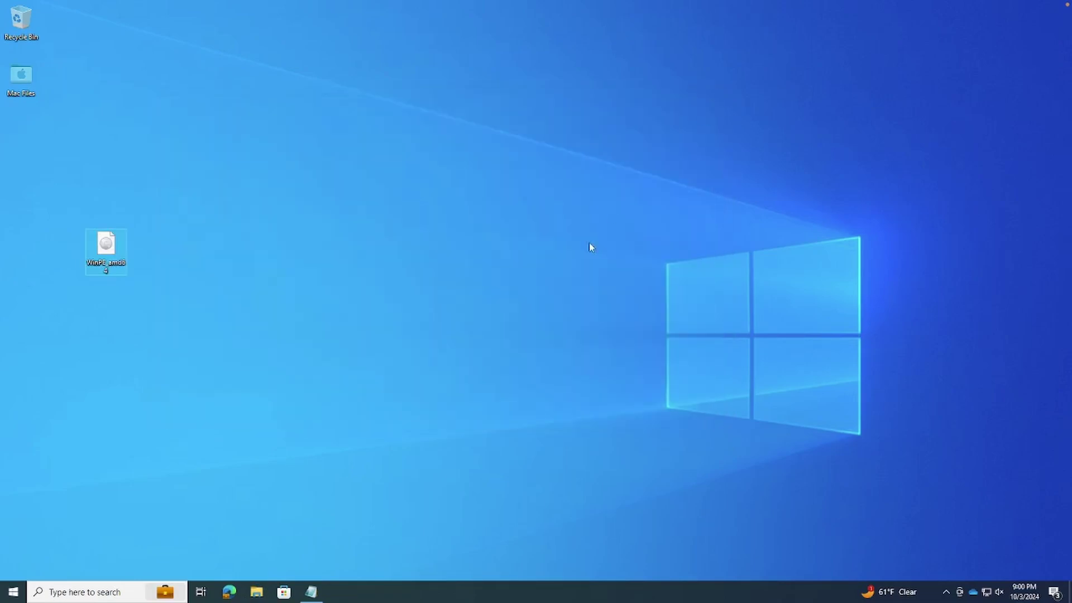
- Move the WinPE_amd64 disc image icon higher on the desktop
{"action": "right_click", "coordinate": [105, 244]}
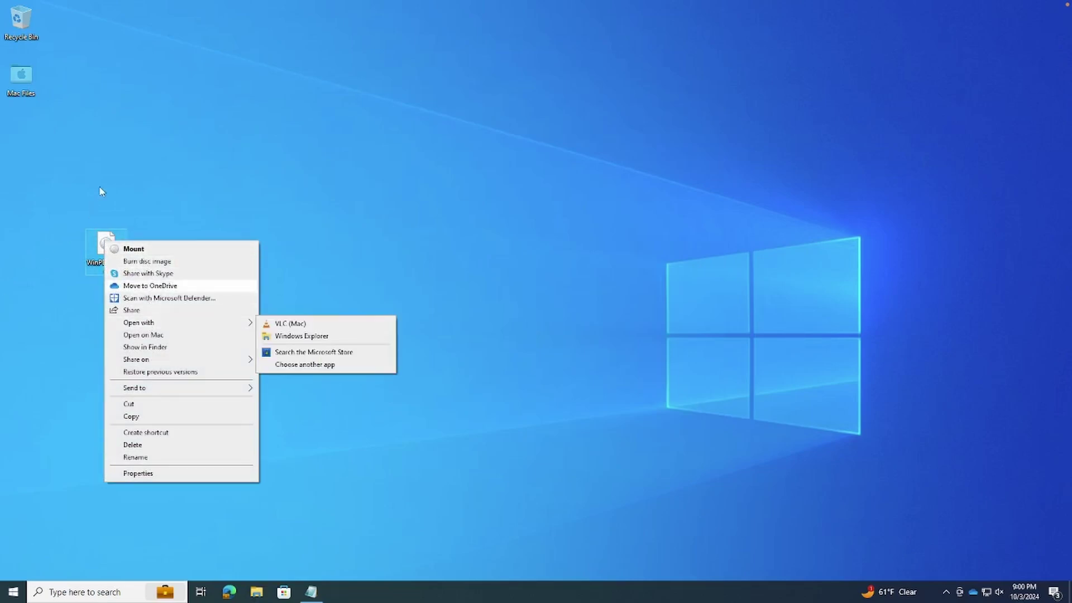
{"action": "left_click", "coordinate": [151, 191]}
{"action": "left_click_drag", "start_coordinate": [118, 249], "coordinate": [107, 192]}
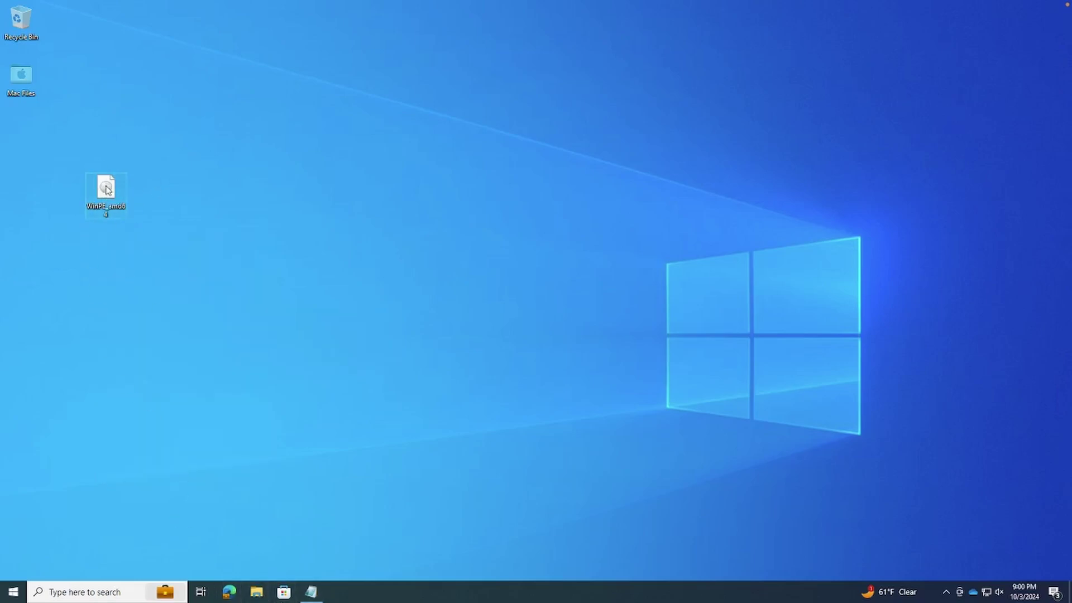
- Run a web search for rufus in Microsoft Edge
{"action": "left_click", "coordinate": [159, 592]}
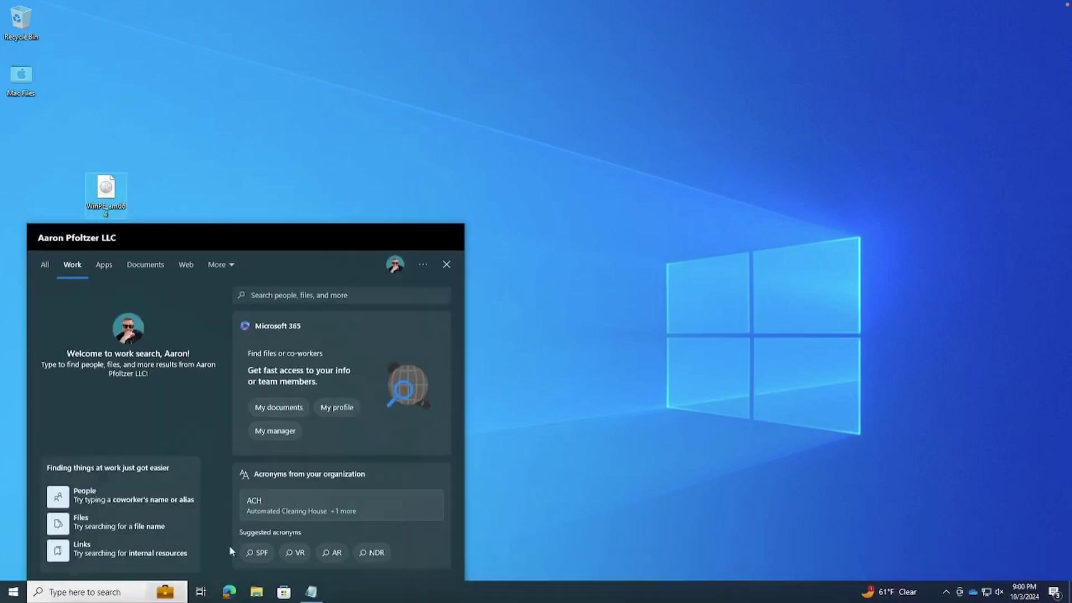
{"action": "left_click", "coordinate": [233, 591]}
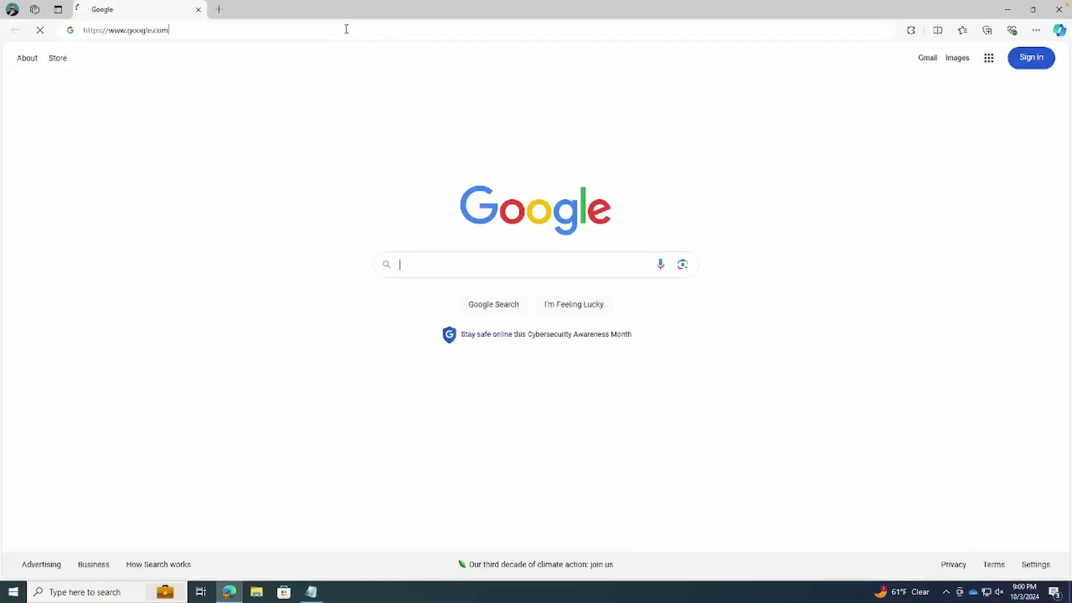
{"action": "left_click", "coordinate": [346, 29]}
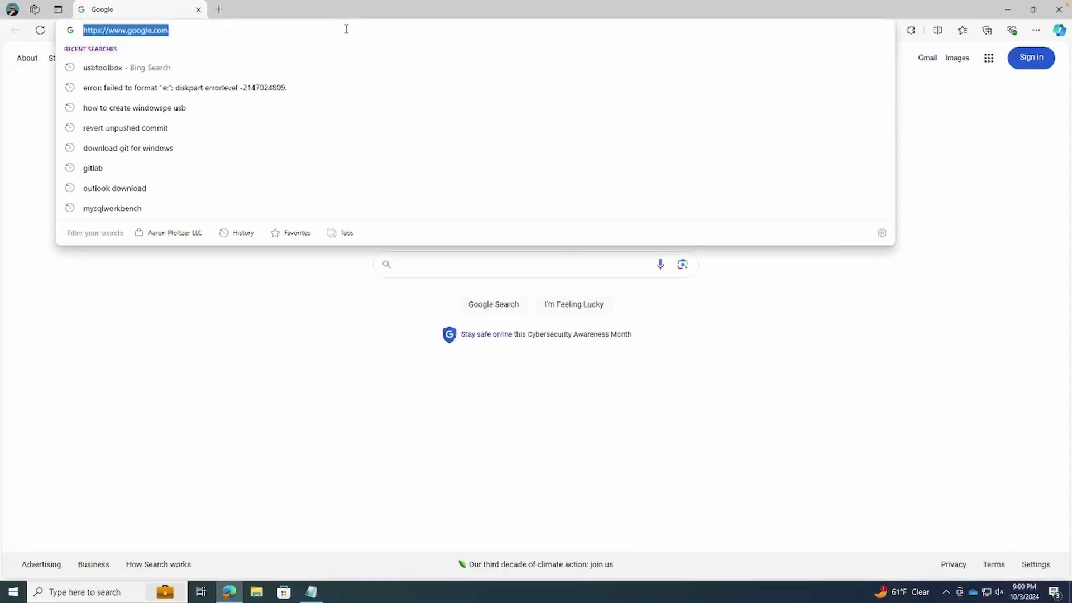
{"action": "type", "text": "rufus"}
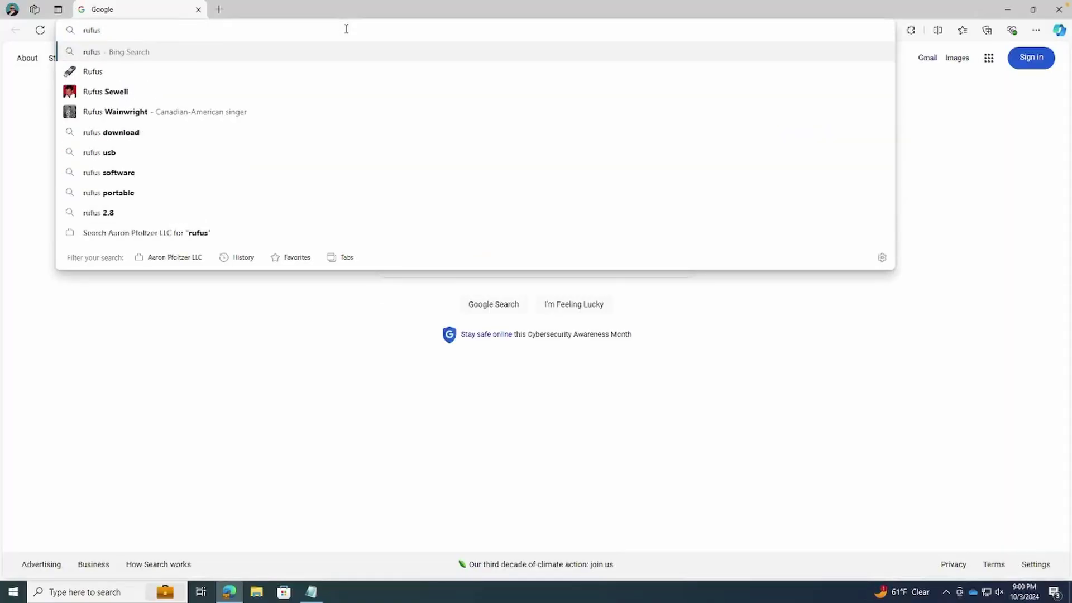
{"action": "key", "text": "Return"}
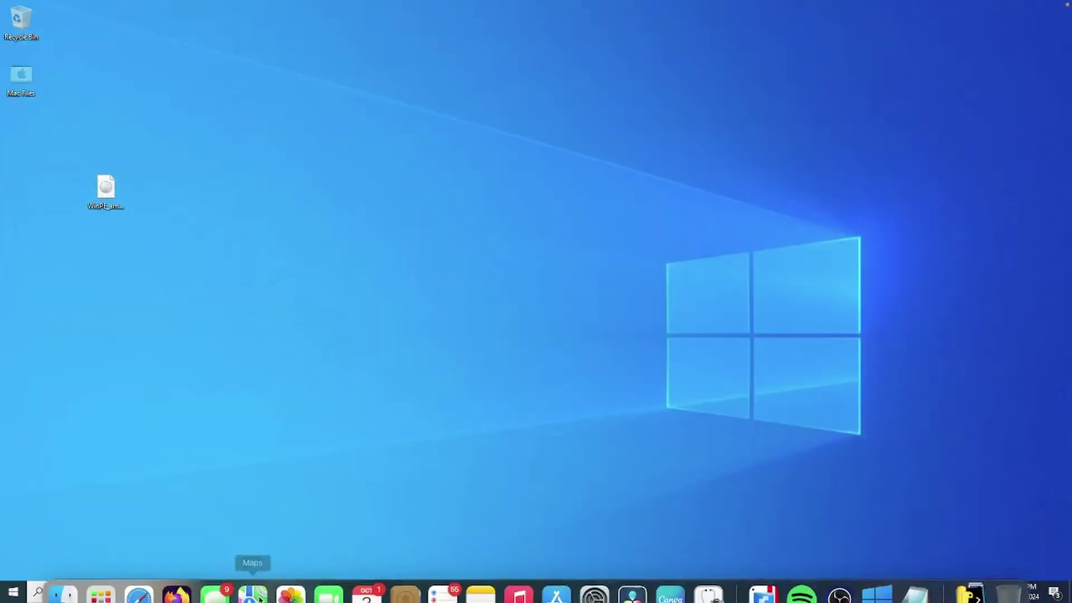
- Open WINPE (E:) in File Explorer and select the UTBMap.kext folder beside USBToolBox
{"action": "left_click", "coordinate": [258, 592]}
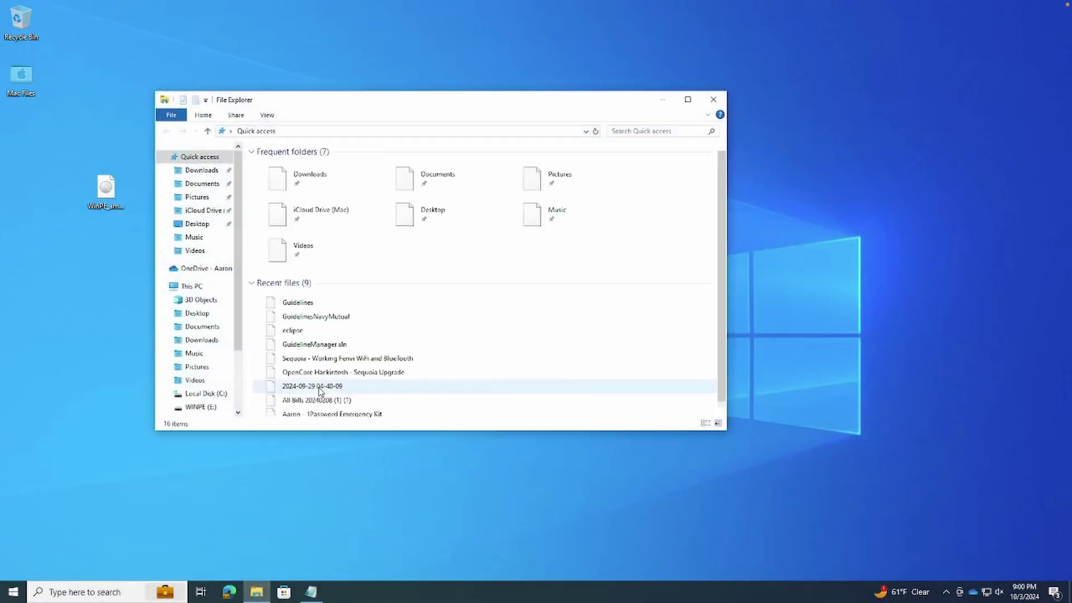
{"action": "scroll", "coordinate": [187, 352], "scroll_direction": "down", "scroll_amount": 3}
{"action": "scroll", "coordinate": [187, 352], "scroll_direction": "down", "scroll_amount": 1}
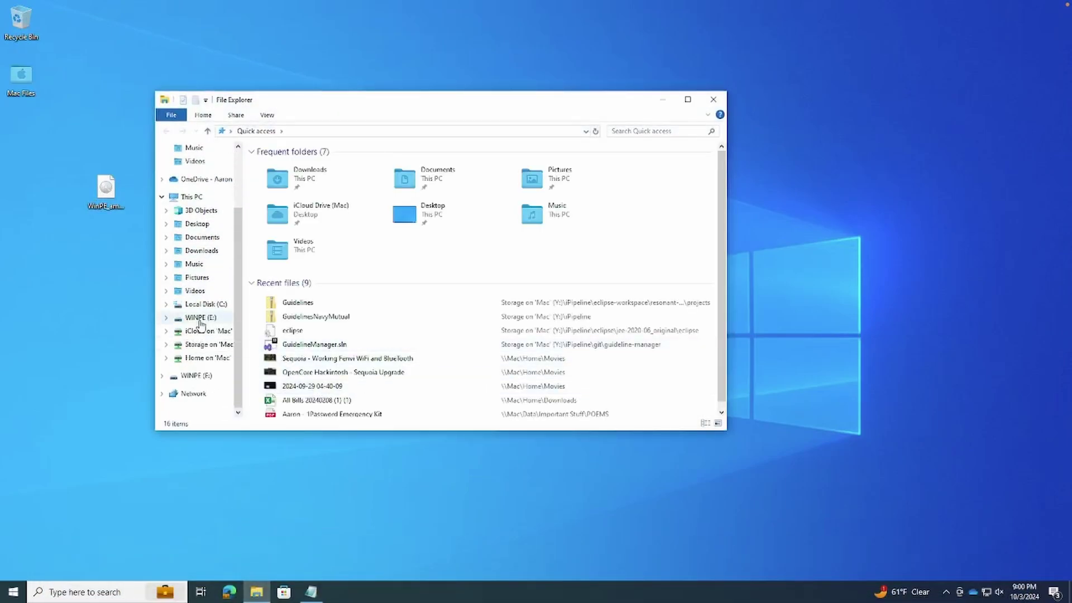
{"action": "left_click", "coordinate": [199, 319]}
{"action": "scroll", "coordinate": [260, 314], "scroll_direction": "down", "scroll_amount": 3}
{"action": "scroll", "coordinate": [273, 325], "scroll_direction": "down", "scroll_amount": 4}
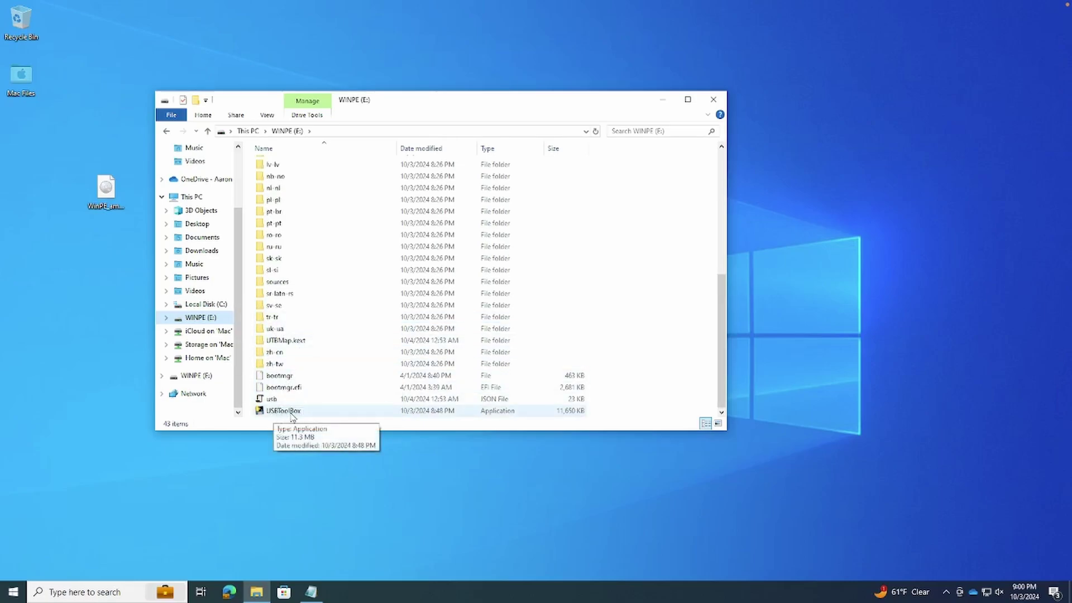
{"action": "left_click", "coordinate": [289, 415]}
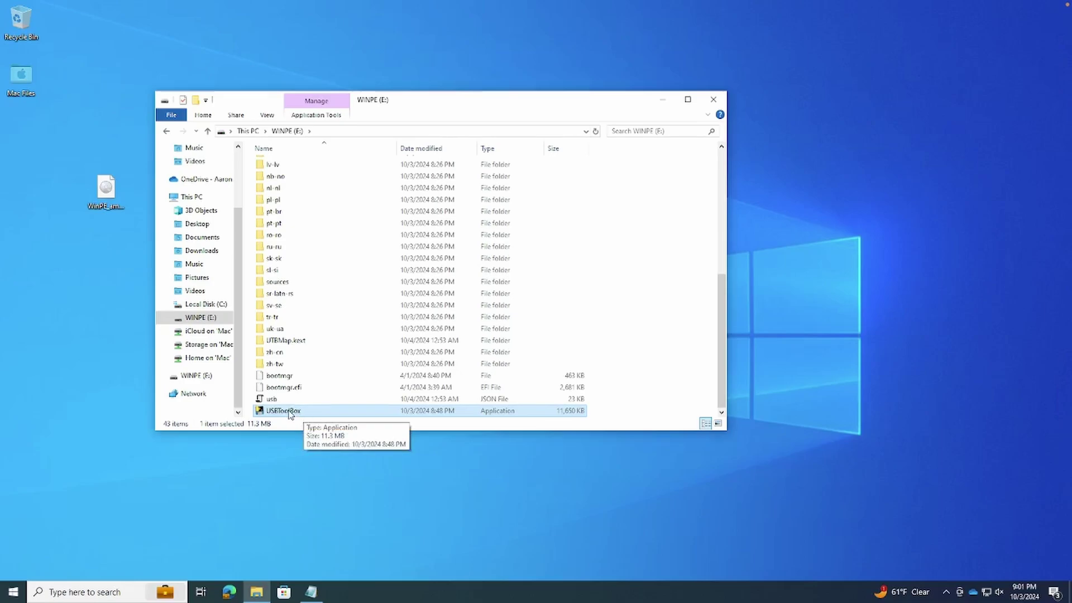
{"action": "left_click", "coordinate": [282, 344]}
{"action": "right_click", "coordinate": [281, 346]}
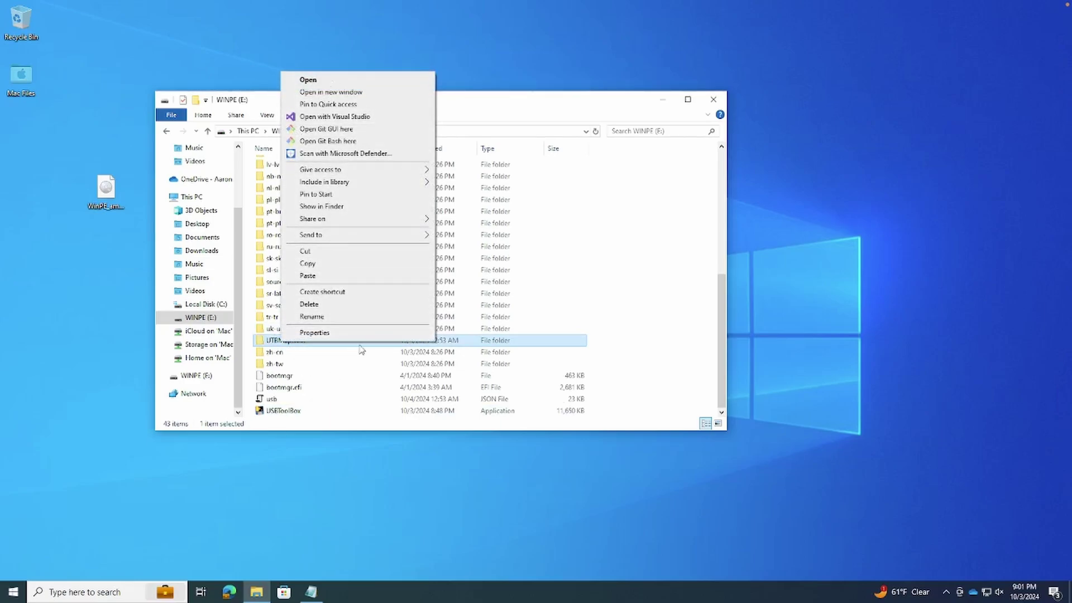
{"action": "left_click", "coordinate": [300, 402]}
{"action": "left_click", "coordinate": [295, 344]}
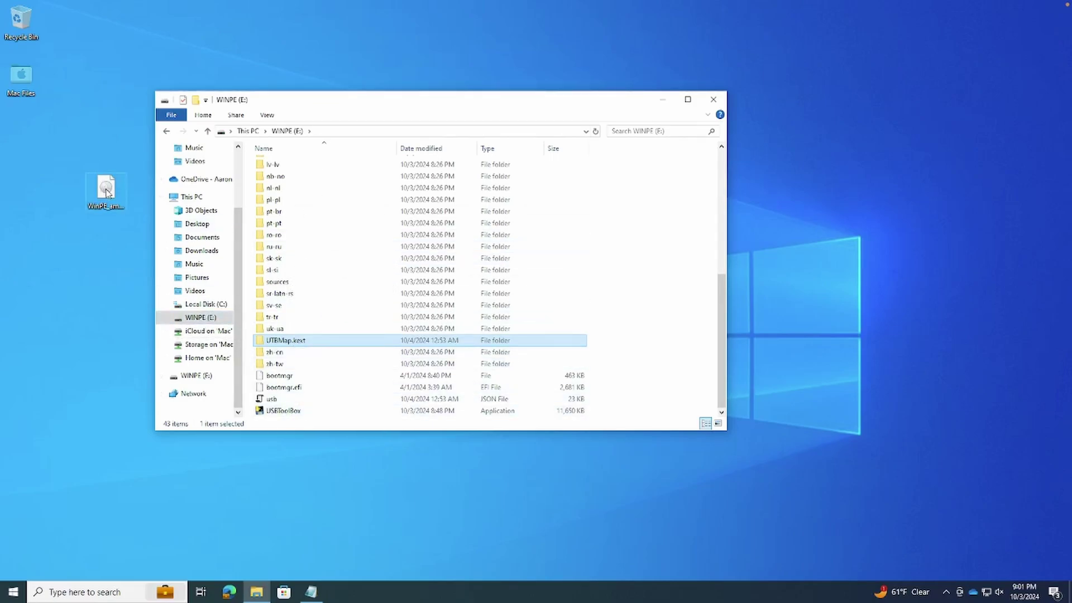
{"action": "left_click_drag", "start_coordinate": [270, 99], "coordinate": [338, 100]}
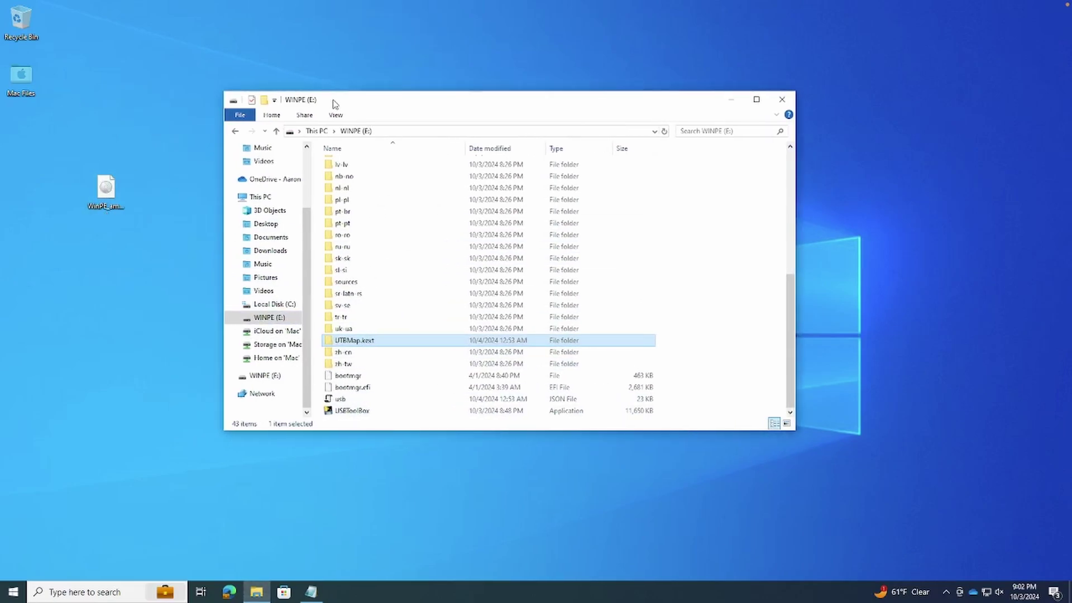